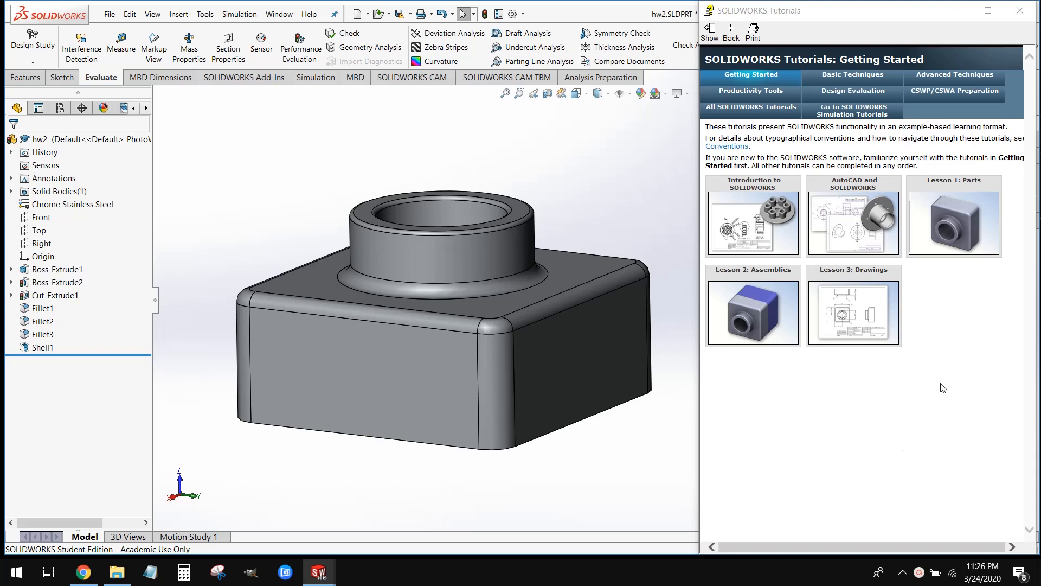
Close the SOLIDWORKS Tutorials window to leave the hw2 part in full view
{"action": "mouse_move", "coordinate": [968, 234]}
{"action": "left_click", "coordinate": [1020, 11]}
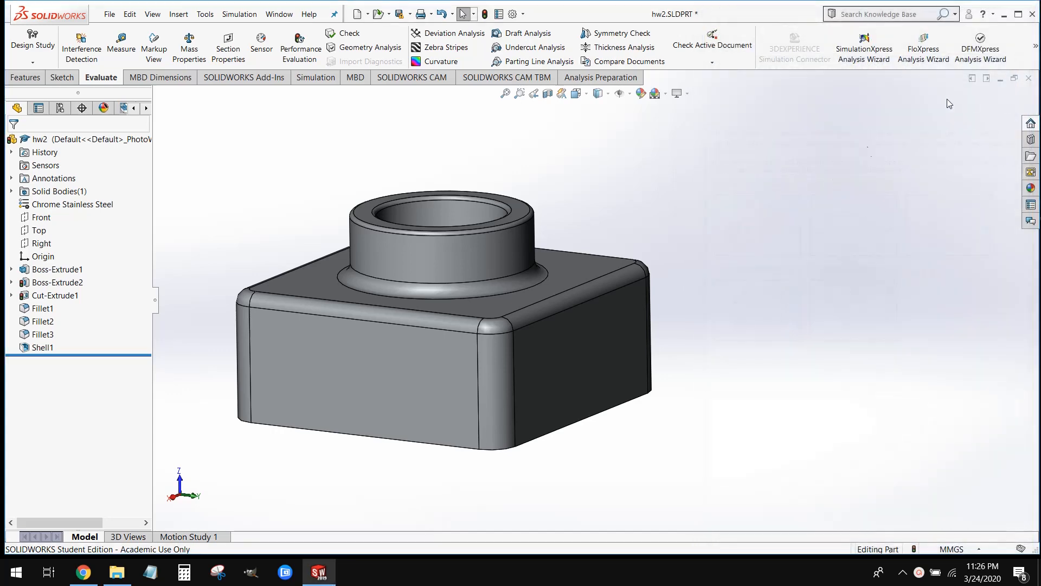
{"action": "scroll", "coordinate": [531, 320], "scroll_direction": "up", "scroll_amount": 2}
{"action": "scroll", "coordinate": [467, 352], "scroll_direction": "down", "scroll_amount": 2}
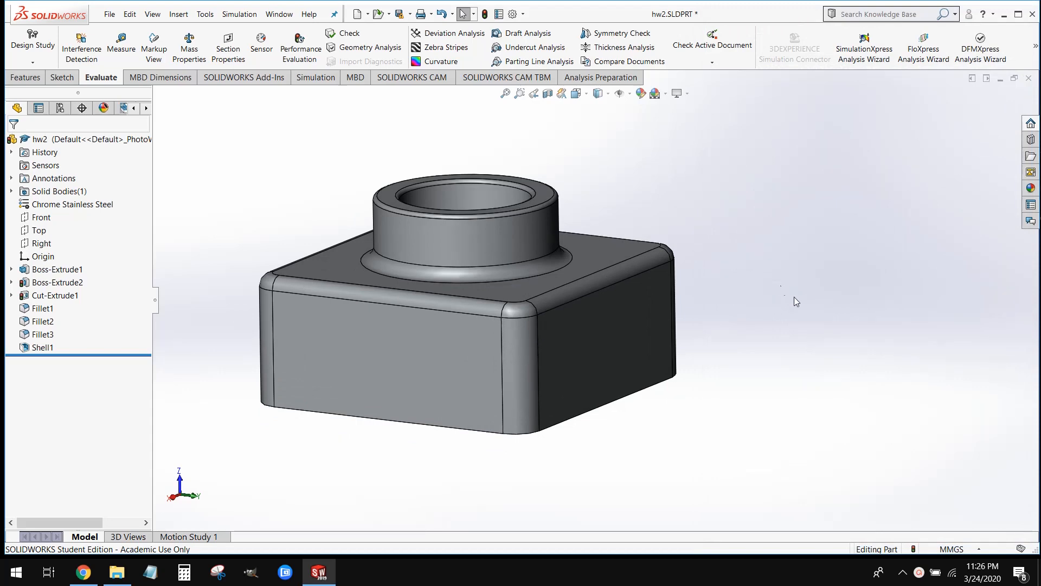
{"action": "mouse_move", "coordinate": [824, 312]}
{"action": "middle_mouse_down"}
{"action": "mouse_move", "coordinate": [790, 379]}
{"action": "mouse_move", "coordinate": [846, 276]}
{"action": "mouse_move", "coordinate": [870, 200]}
{"action": "mouse_move", "coordinate": [795, 284]}
{"action": "mouse_move", "coordinate": [832, 341]}
{"action": "mouse_move", "coordinate": [818, 304]}
{"action": "mouse_move", "coordinate": [802, 328]}
{"action": "mouse_move", "coordinate": [815, 312]}
{"action": "middle_mouse_up"}
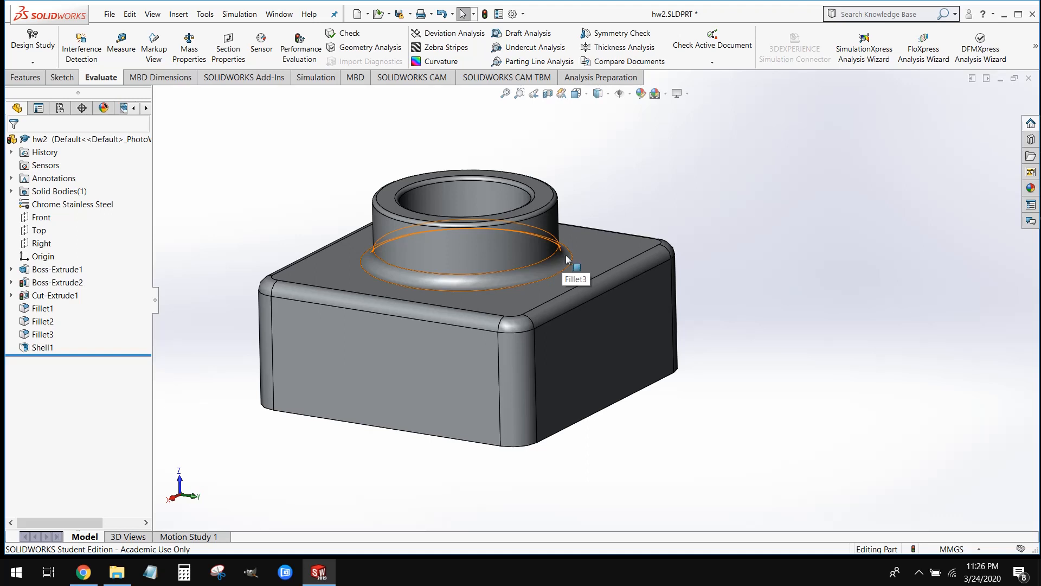
Roll the hw2 feature history back past the shell, fillets, cut and second boss to just after Boss-Extrude1
{"action": "left_click_drag", "start_coordinate": [134, 355], "coordinate": [137, 299]}
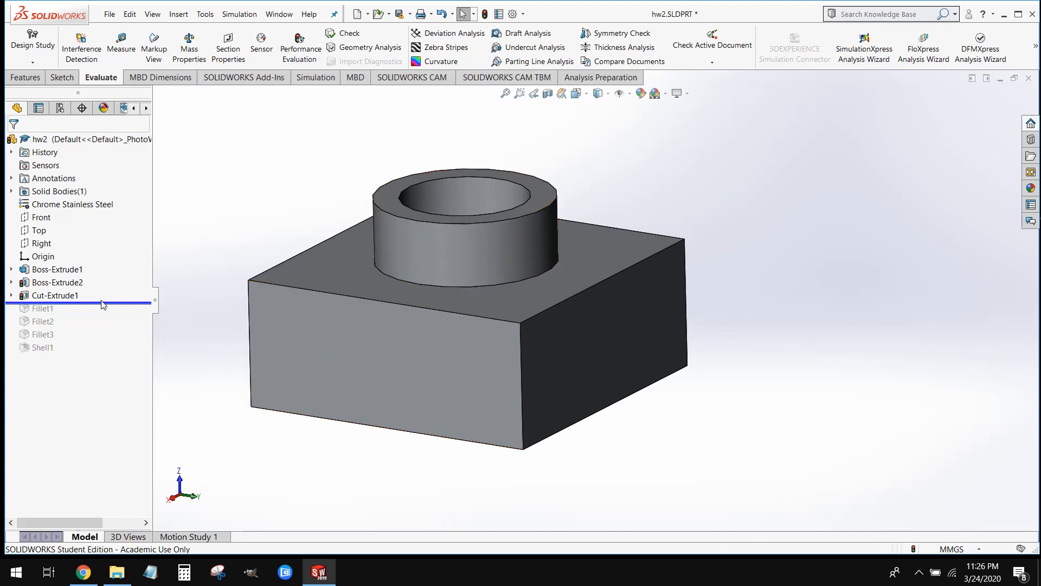
{"action": "left_click_drag", "start_coordinate": [104, 303], "coordinate": [109, 291]}
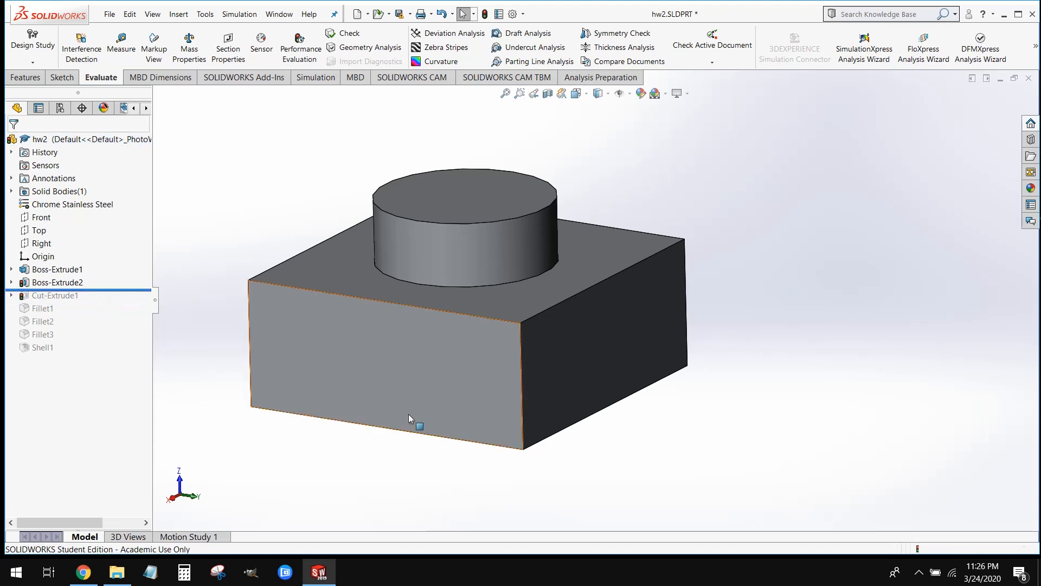
{"action": "middle_click_drag", "start_coordinate": [408, 414], "coordinate": [390, 401]}
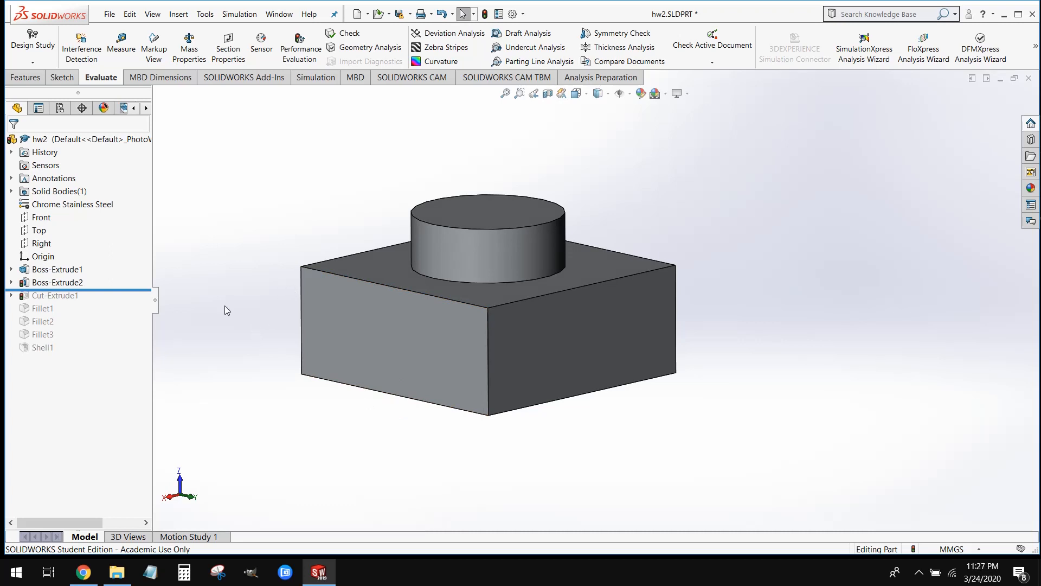
{"action": "mouse_move", "coordinate": [98, 288]}
{"action": "left_mouse_down"}
{"action": "mouse_move", "coordinate": [100, 276]}
{"action": "mouse_move", "coordinate": [116, 276]}
{"action": "left_mouse_up"}
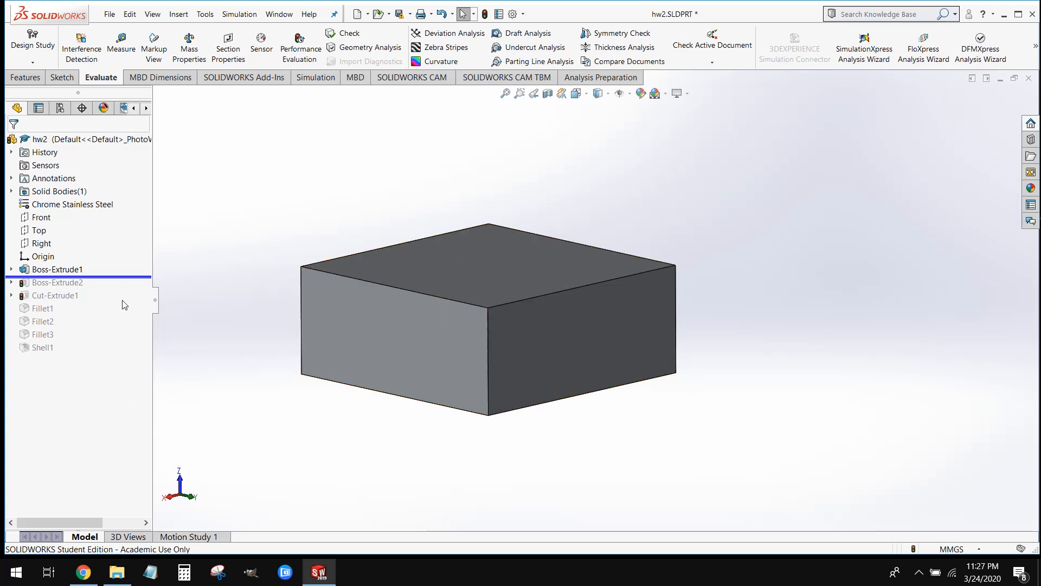
Roll the feature history forward in stages through Boss-Extrude2, Cut-Extrude1, the fillets and Shell1, examining the rebuilt part
{"action": "left_click_drag", "start_coordinate": [135, 276], "coordinate": [129, 290]}
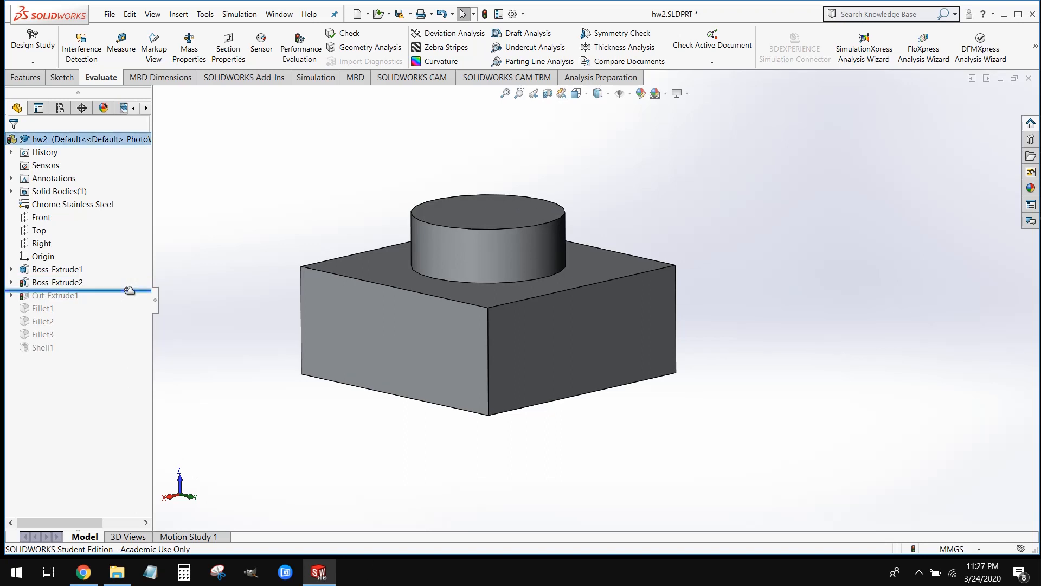
{"action": "left_click_drag", "start_coordinate": [131, 290], "coordinate": [137, 299]}
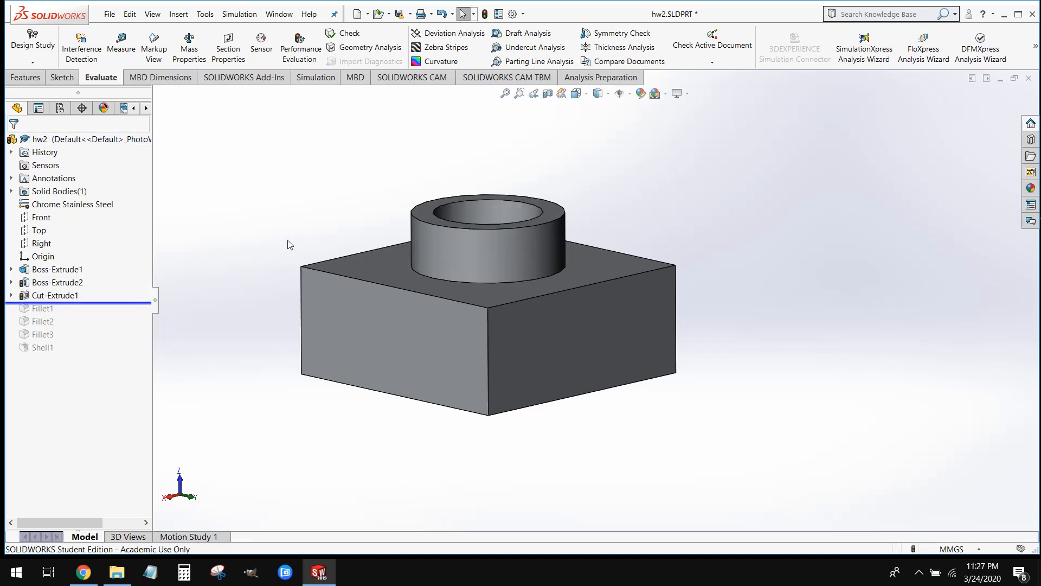
{"action": "mouse_move", "coordinate": [316, 194]}
{"action": "middle_mouse_down"}
{"action": "mouse_move", "coordinate": [282, 345]}
{"action": "mouse_move", "coordinate": [292, 216]}
{"action": "mouse_move", "coordinate": [325, 189]}
{"action": "middle_mouse_up"}
{"action": "left_click_drag", "start_coordinate": [95, 302], "coordinate": [87, 341]}
{"action": "mouse_move", "coordinate": [404, 370]}
{"action": "middle_mouse_down"}
{"action": "mouse_move", "coordinate": [418, 342]}
{"action": "mouse_move", "coordinate": [400, 374]}
{"action": "middle_mouse_up"}
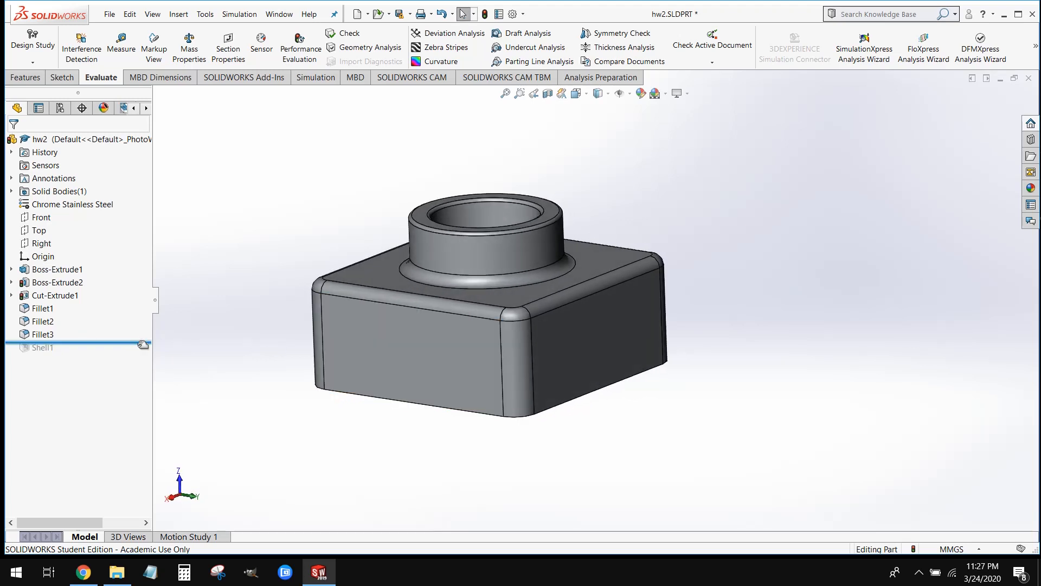
{"action": "left_click_drag", "start_coordinate": [139, 342], "coordinate": [137, 352]}
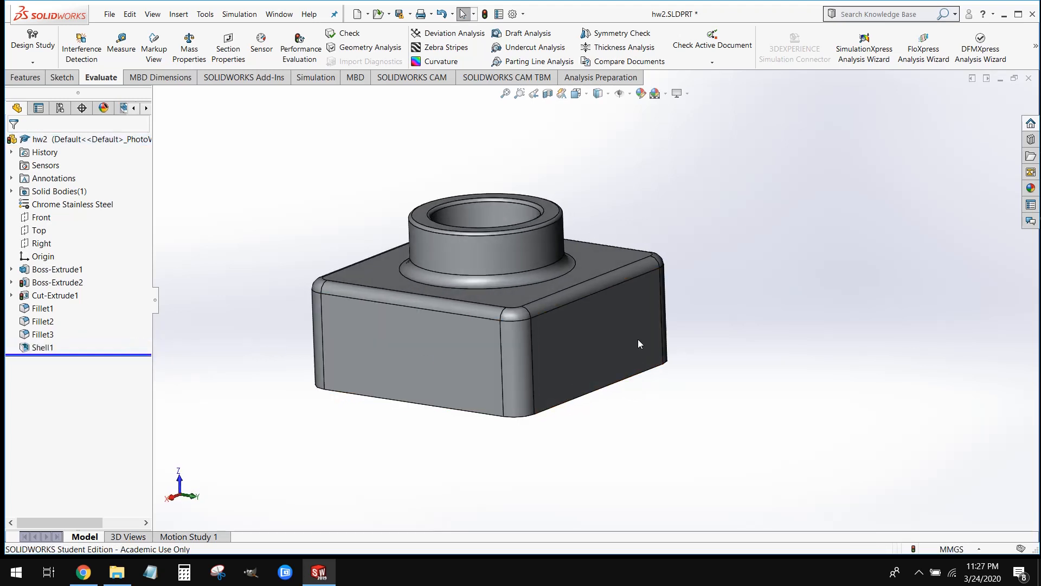
{"action": "middle_click_drag", "start_coordinate": [638, 339], "coordinate": [632, 417]}
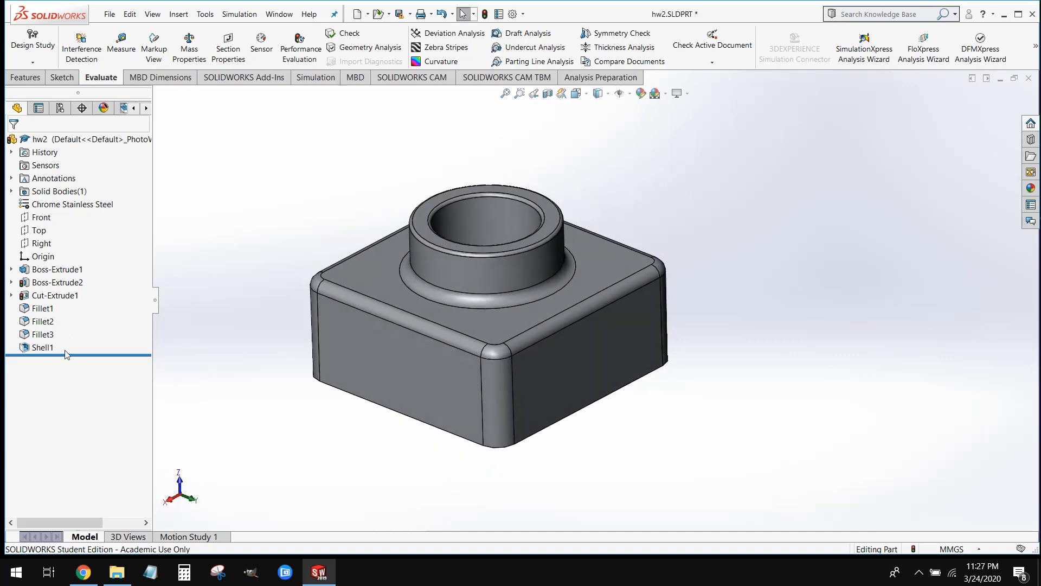
Roll the history back to Boss-Extrude1 and open its base sketch to examine the dimensioned square
{"action": "left_click_drag", "start_coordinate": [69, 355], "coordinate": [81, 271]}
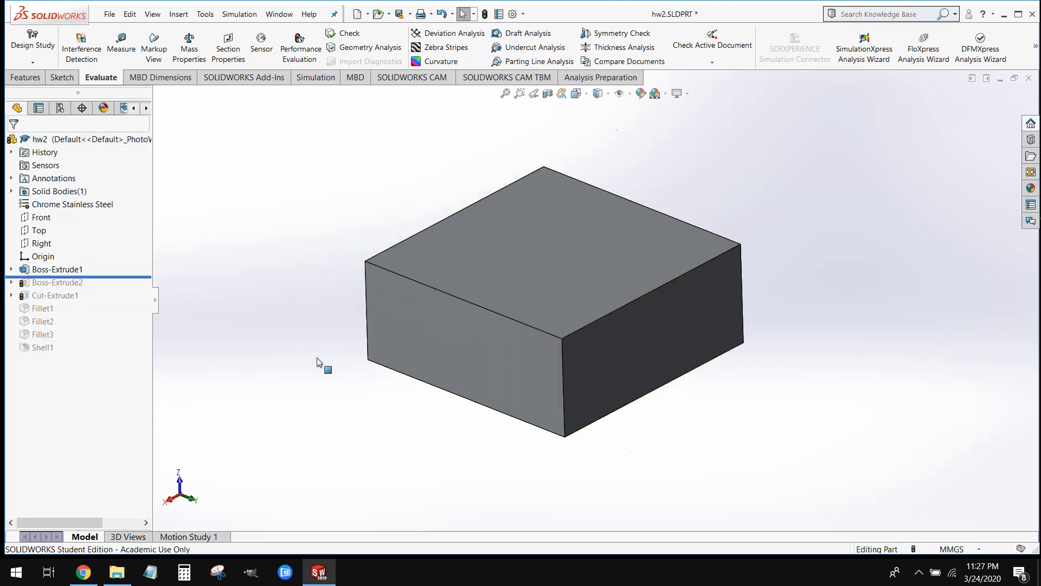
{"action": "middle_click_drag", "start_coordinate": [586, 456], "coordinate": [572, 414]}
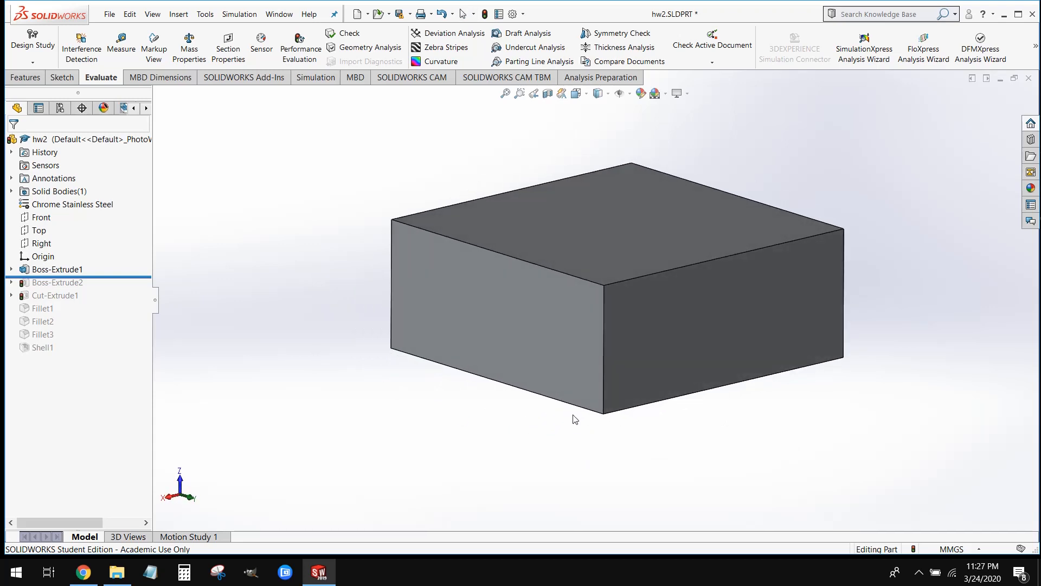
{"action": "right_click", "coordinate": [76, 273]}
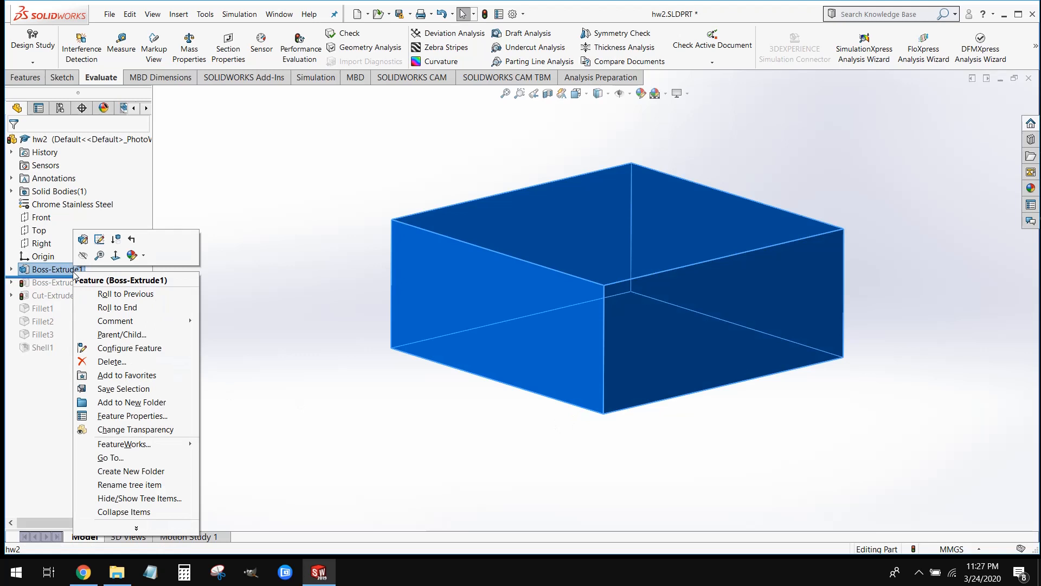
{"action": "left_click", "coordinate": [99, 240]}
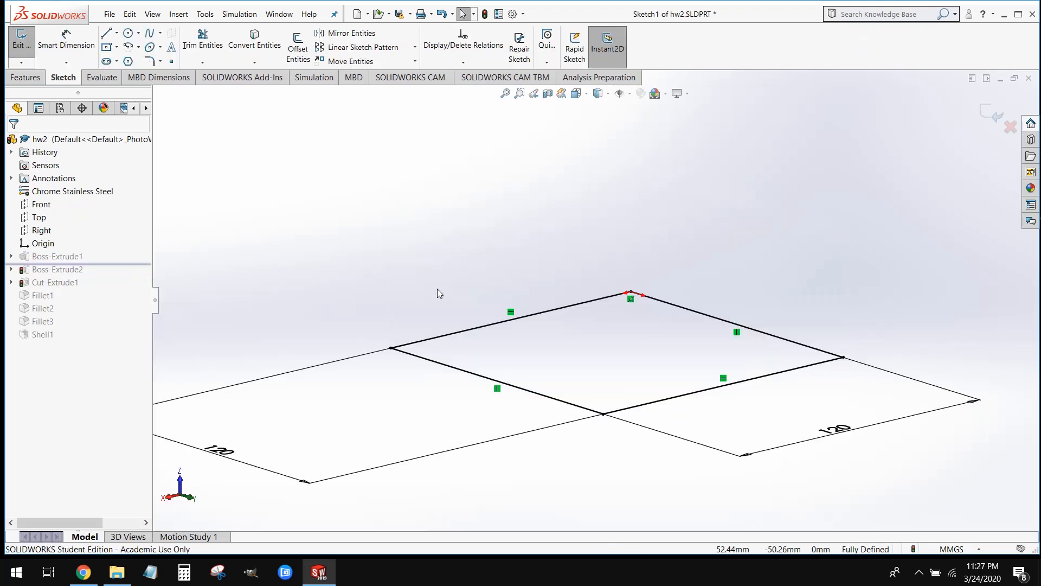
{"action": "mouse_move", "coordinate": [611, 271]}
{"action": "middle_mouse_down"}
{"action": "mouse_move", "coordinate": [597, 376]}
{"action": "mouse_move", "coordinate": [625, 349]}
{"action": "mouse_move", "coordinate": [609, 298]}
{"action": "mouse_move", "coordinate": [611, 327]}
{"action": "mouse_move", "coordinate": [623, 260]}
{"action": "mouse_move", "coordinate": [626, 289]}
{"action": "middle_mouse_up"}
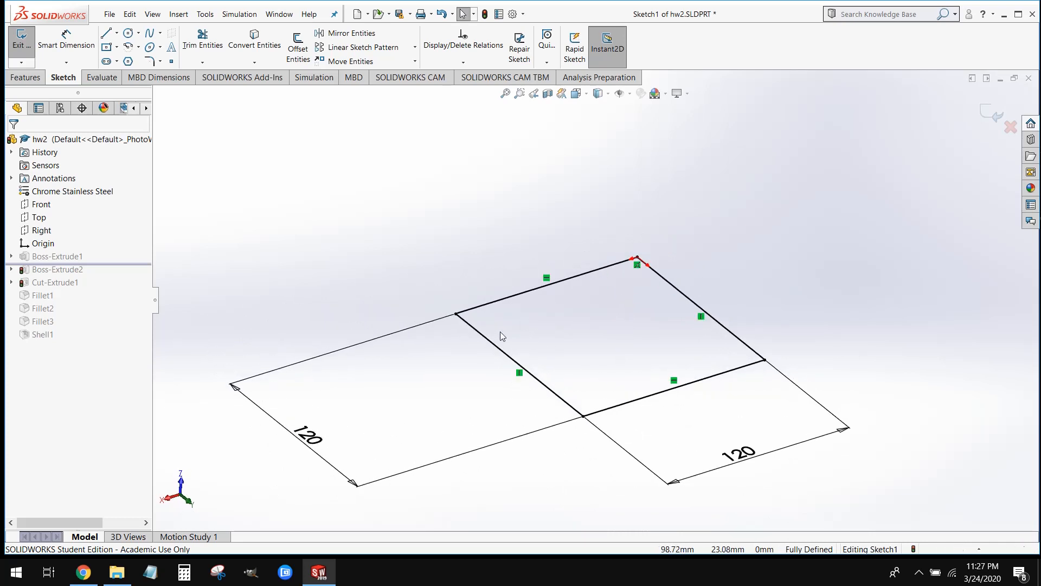
Exit the base sketch and roll the feature history forward to the end, after Shell1
{"action": "left_click", "coordinate": [21, 41]}
{"action": "middle_click_drag", "start_coordinate": [585, 360], "coordinate": [595, 313]}
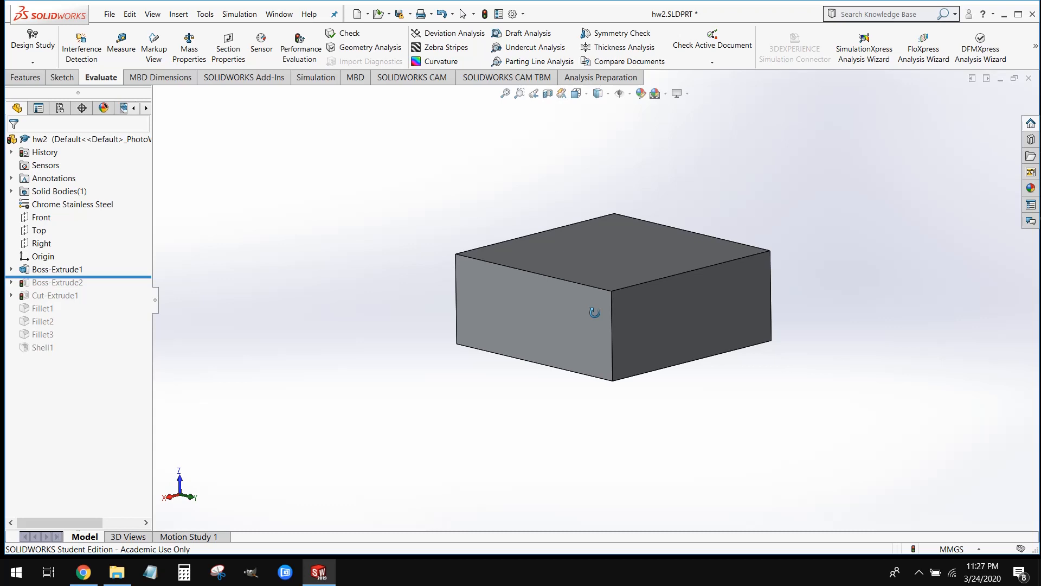
{"action": "left_click_drag", "start_coordinate": [102, 277], "coordinate": [100, 352]}
{"action": "scroll", "coordinate": [796, 266], "scroll_direction": "down", "scroll_amount": 2}
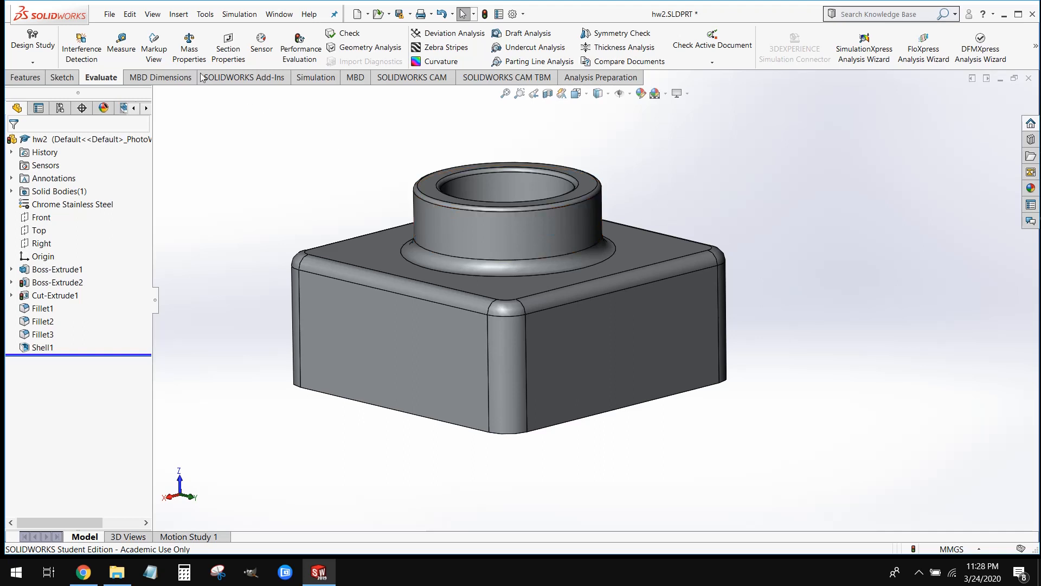
Create a new Part document
{"action": "left_click", "coordinate": [109, 15]}
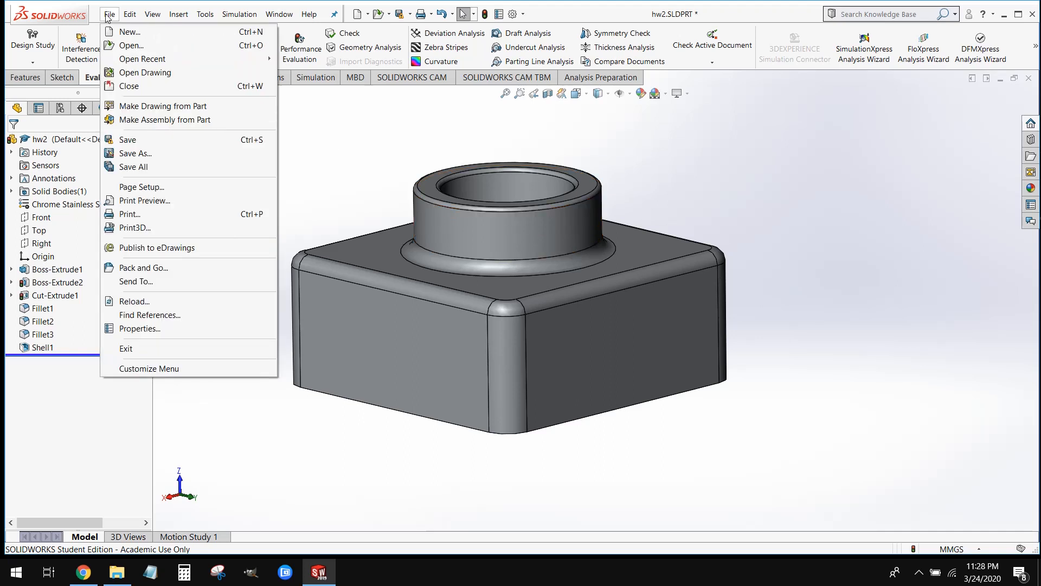
{"action": "left_click", "coordinate": [125, 33]}
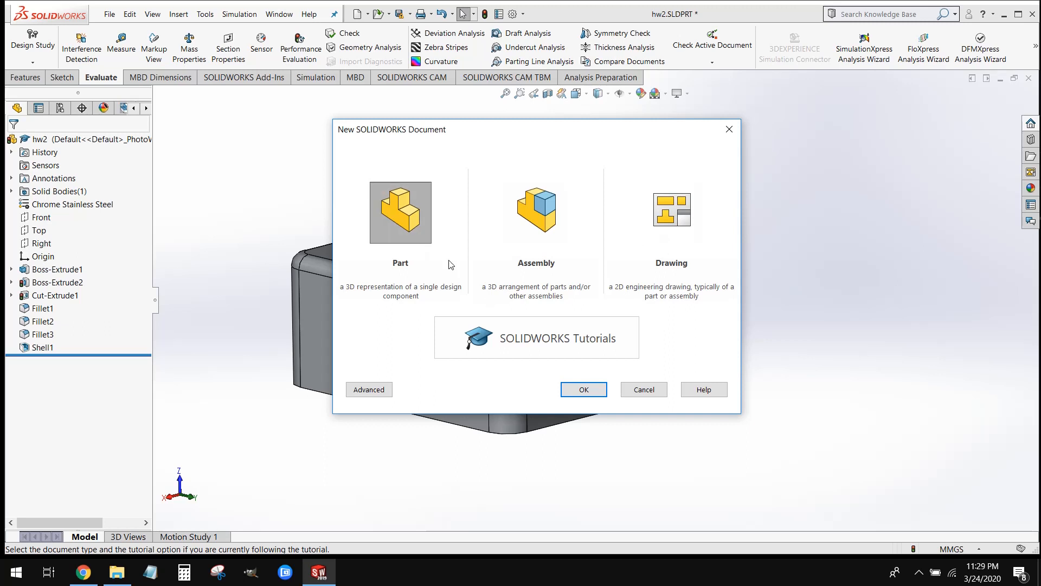
{"action": "left_click", "coordinate": [597, 391]}
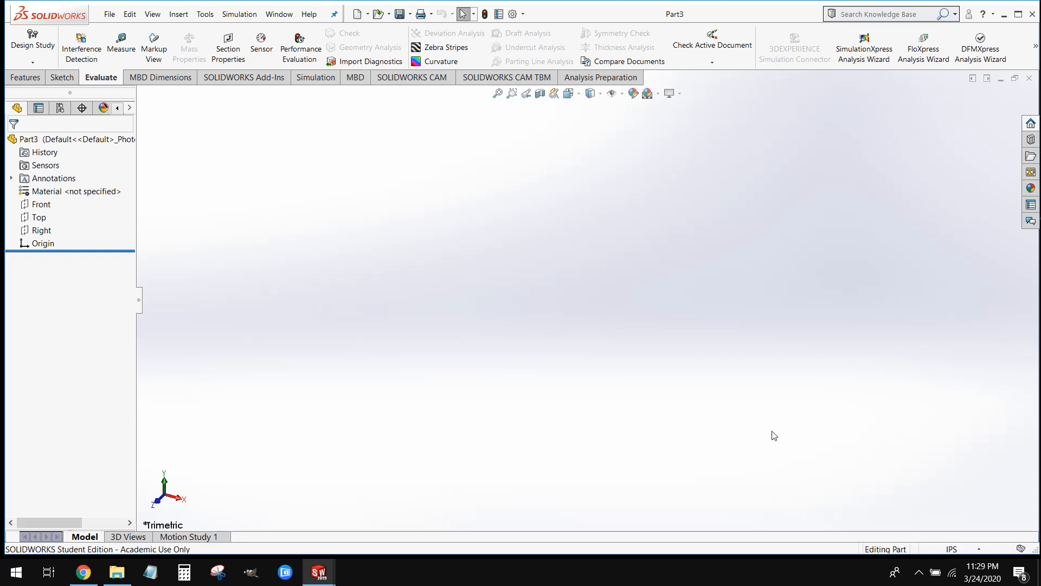
Set the new part's unit system to MMGS (millimeter, gram, second)
{"action": "left_click", "coordinate": [963, 552]}
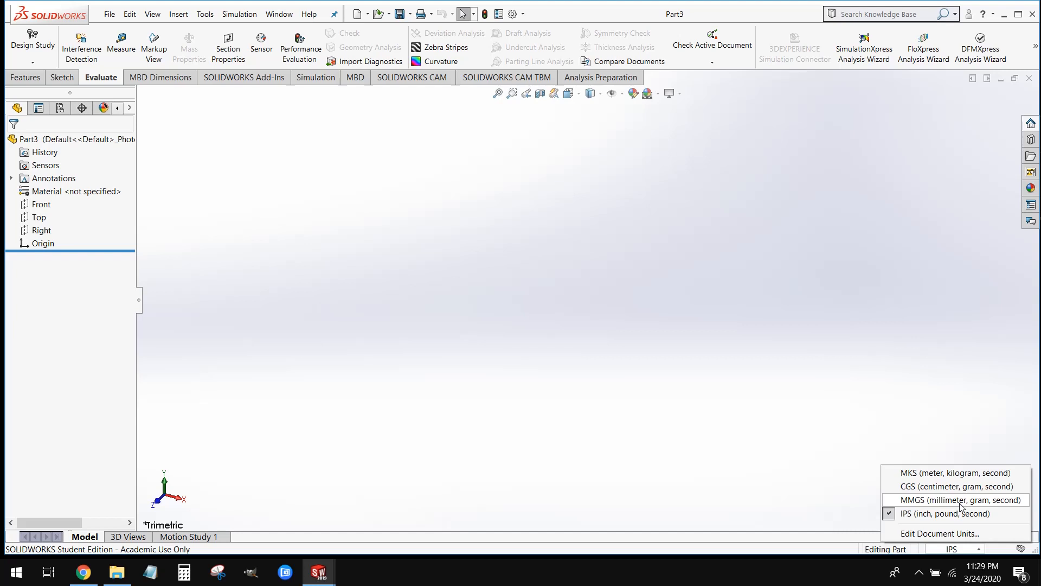
{"action": "left_click", "coordinate": [925, 506]}
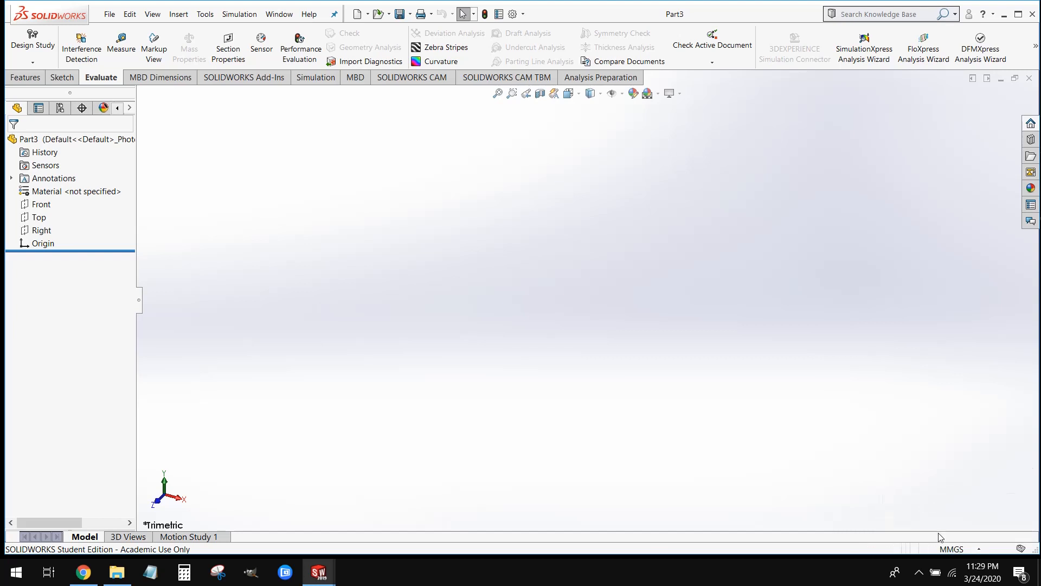
{"action": "left_click", "coordinate": [947, 549]}
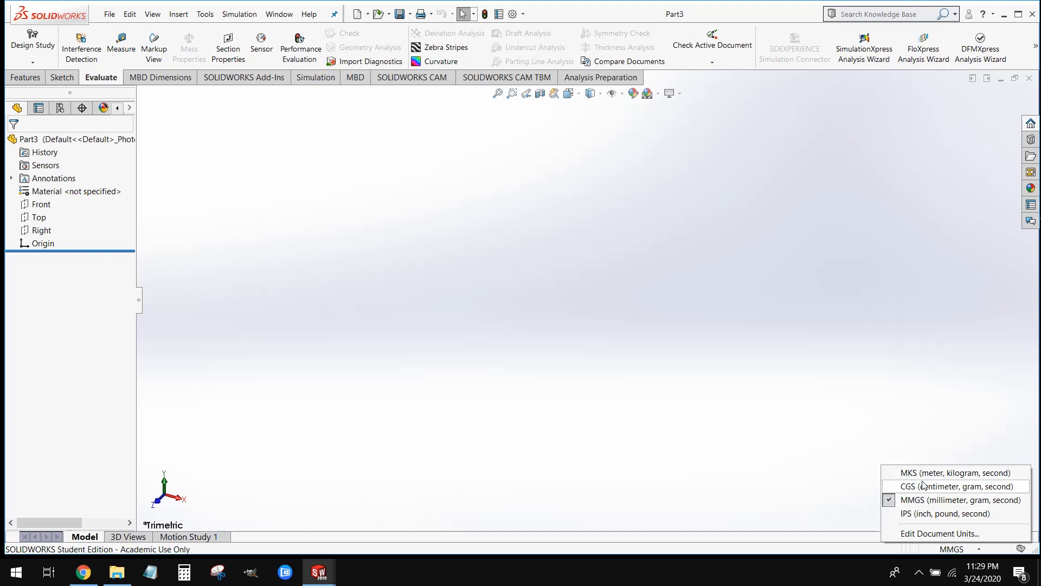
{"action": "left_click", "coordinate": [928, 500]}
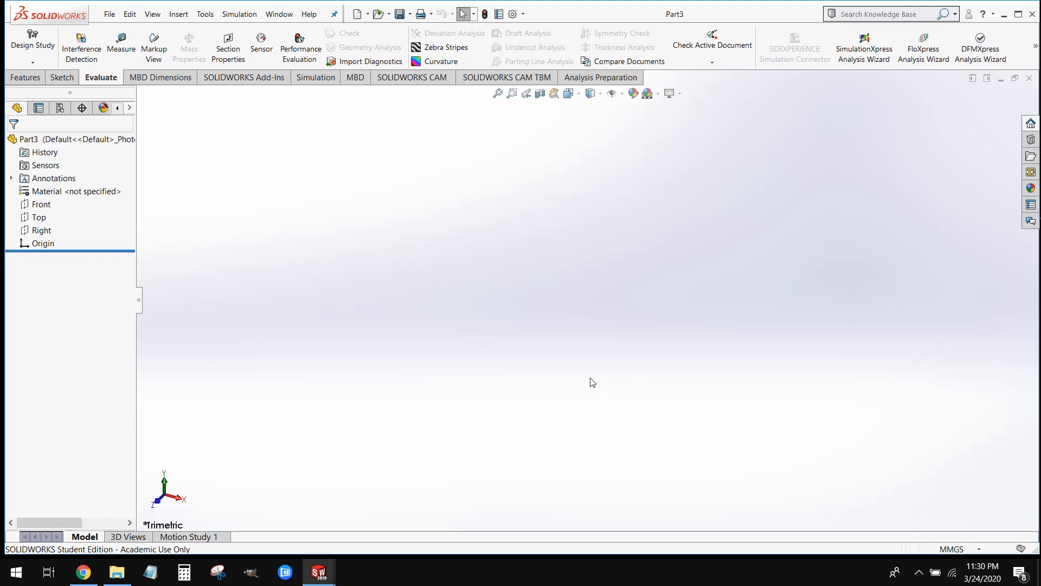
Select the Front, Top and Right planes together, examine their orientation, and clear the selection
{"action": "left_click", "coordinate": [40, 204]}
{"action": "left_click", "coordinate": [39, 217], "text": "ctrl"}
{"action": "left_click", "coordinate": [41, 230], "text": "ctrl"}
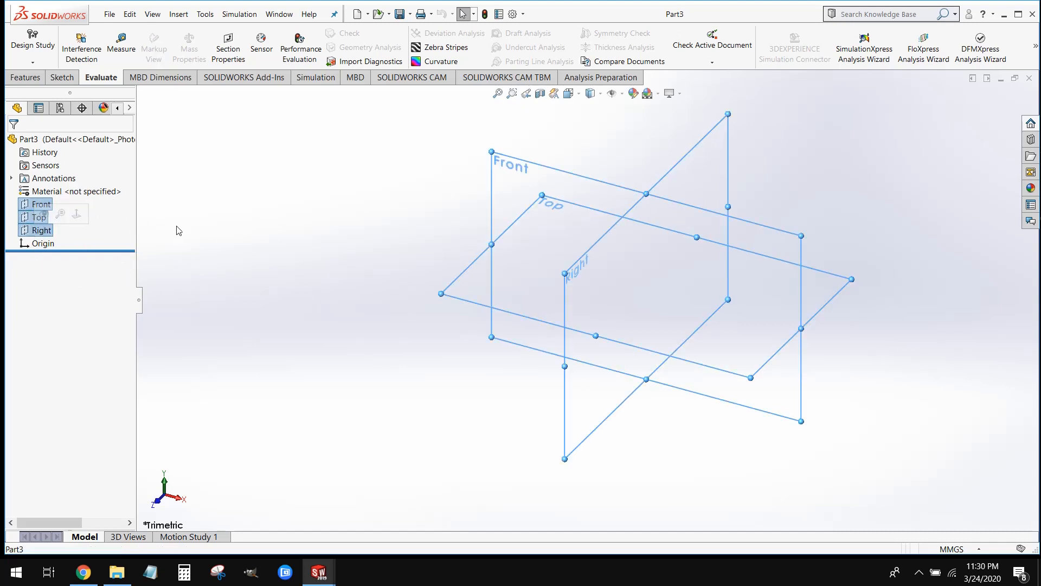
{"action": "middle_click_drag", "start_coordinate": [320, 321], "coordinate": [323, 291]}
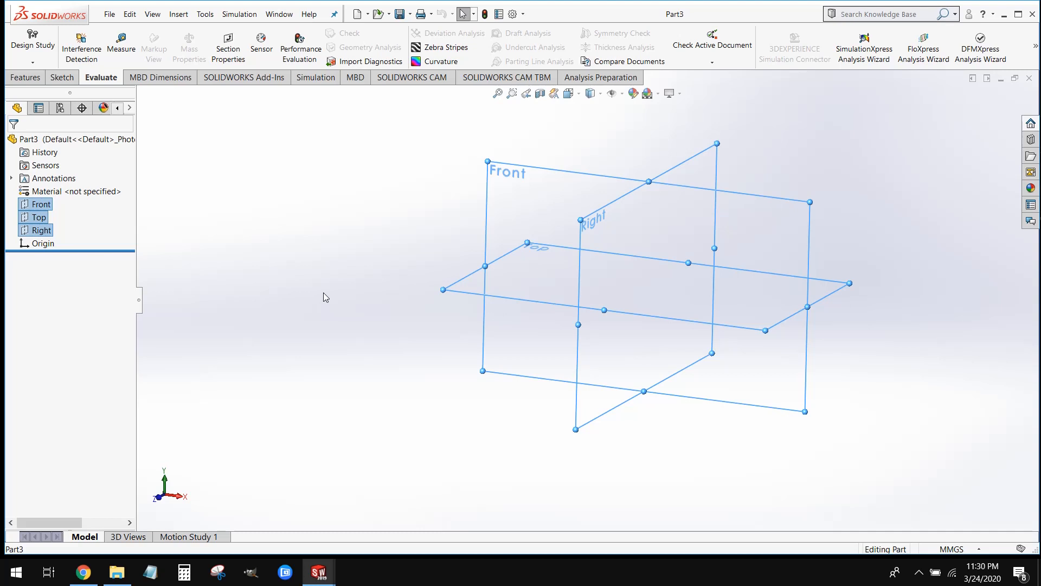
{"action": "left_click", "coordinate": [323, 292]}
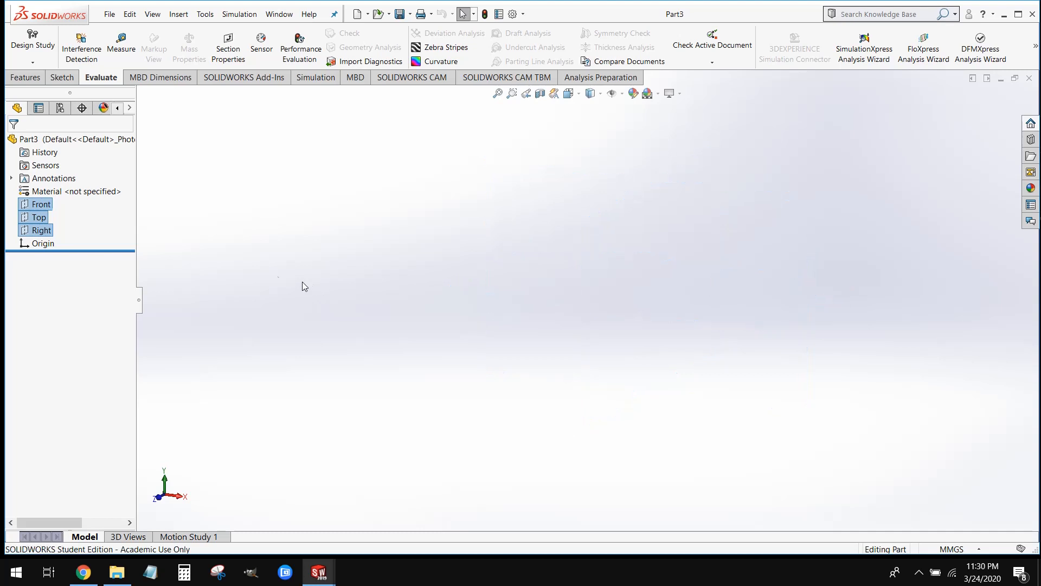
Start a new sketch on the Top plane
{"action": "left_click", "coordinate": [43, 220]}
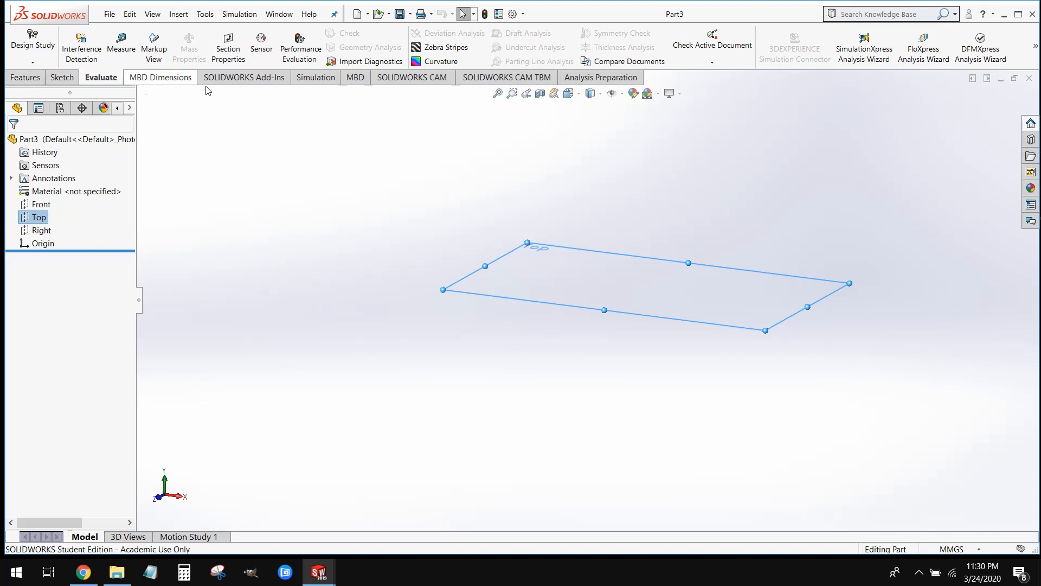
{"action": "left_click", "coordinate": [38, 77]}
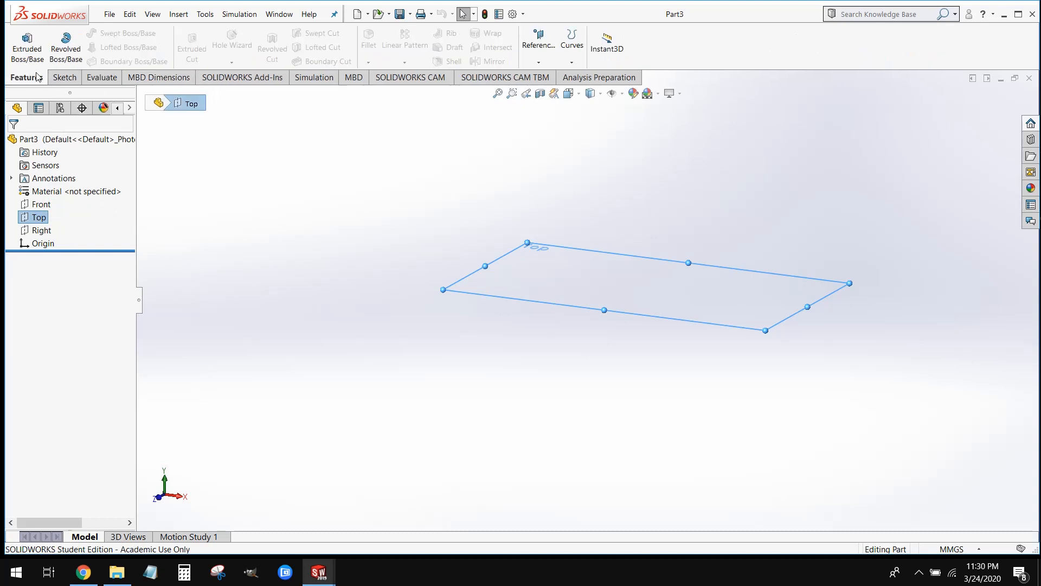
{"action": "left_click", "coordinate": [63, 77]}
{"action": "left_click", "coordinate": [103, 78]}
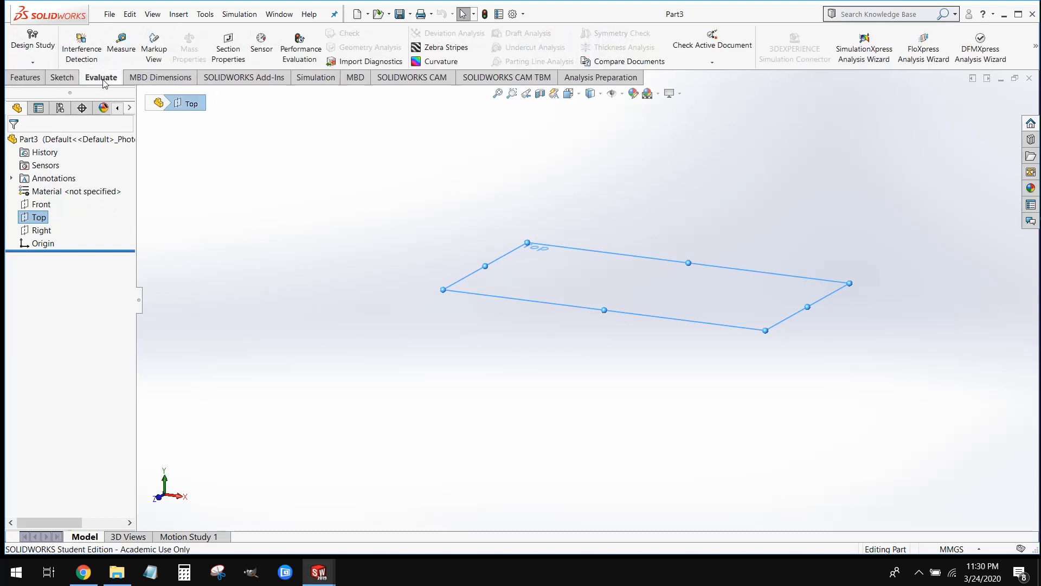
{"action": "left_click", "coordinate": [62, 78]}
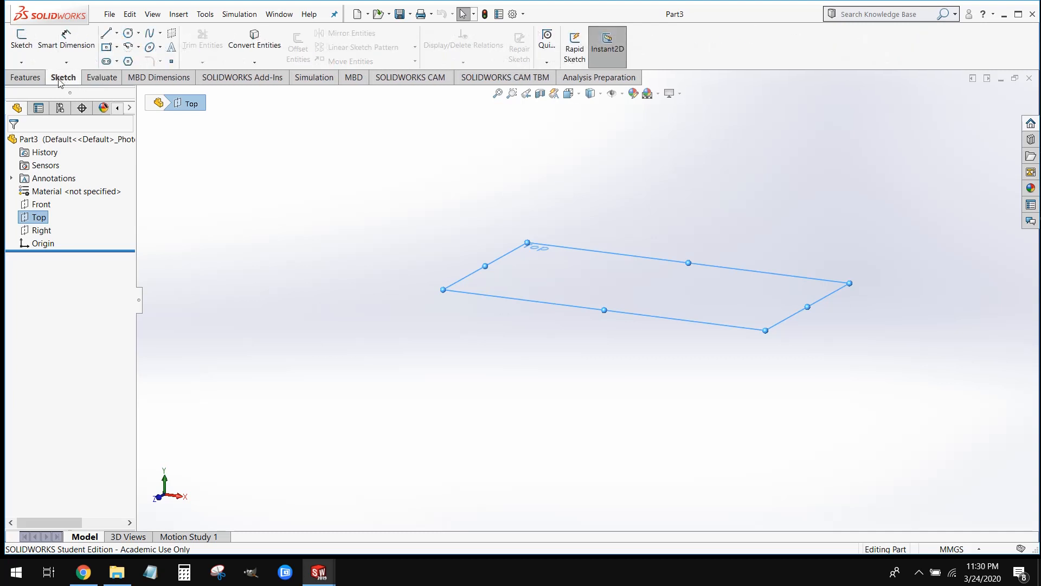
{"action": "left_click", "coordinate": [22, 44]}
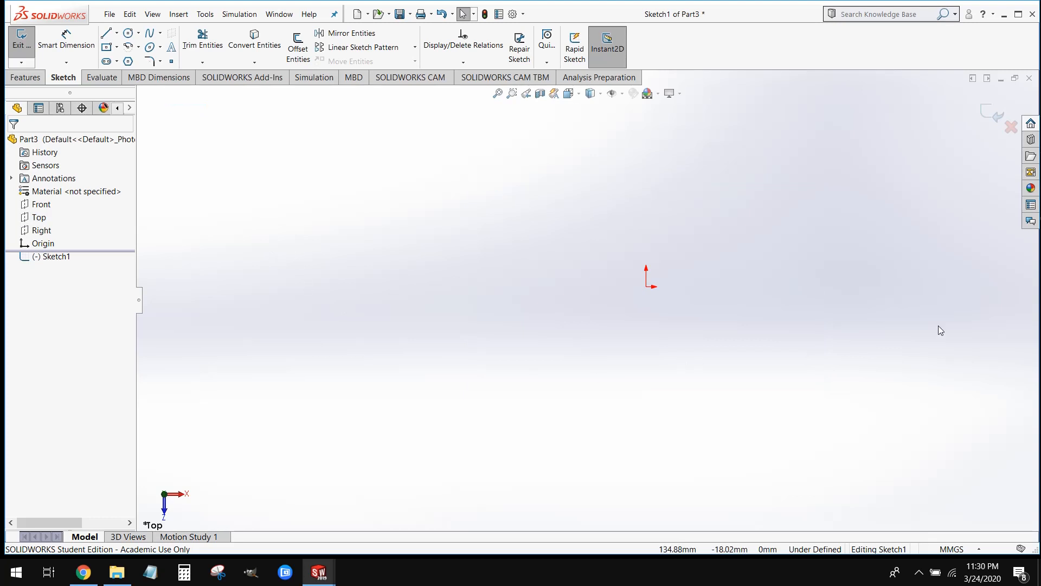
{"action": "scroll", "coordinate": [987, 303], "scroll_direction": "up", "scroll_amount": 1}
{"action": "scroll", "coordinate": [990, 213], "scroll_direction": "down", "scroll_amount": 1}
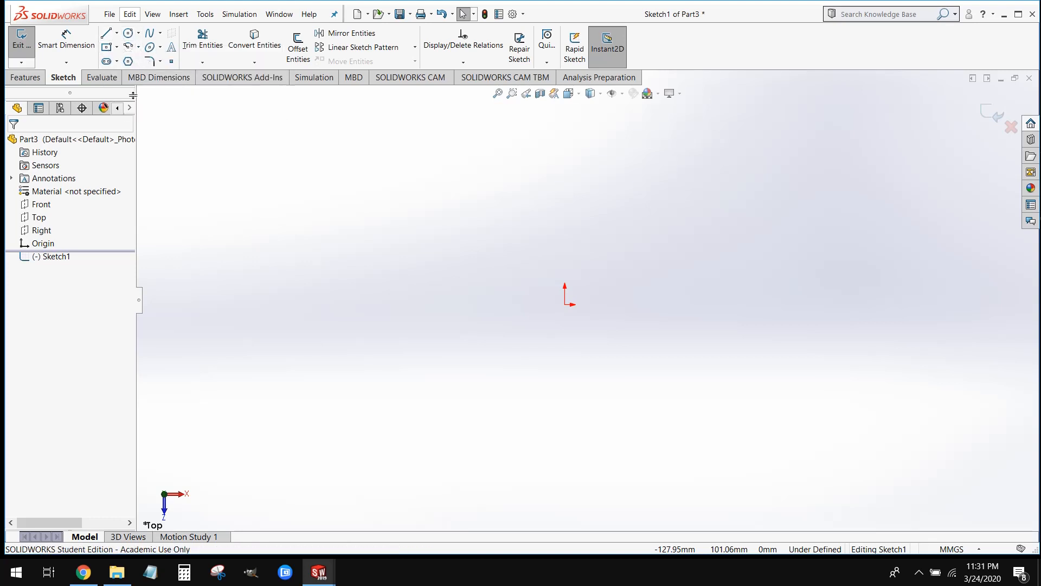
Draw a center rectangle on the origin and pull its lower-right corner to a size of about 128 by 116 mm
{"action": "left_click", "coordinate": [117, 47]}
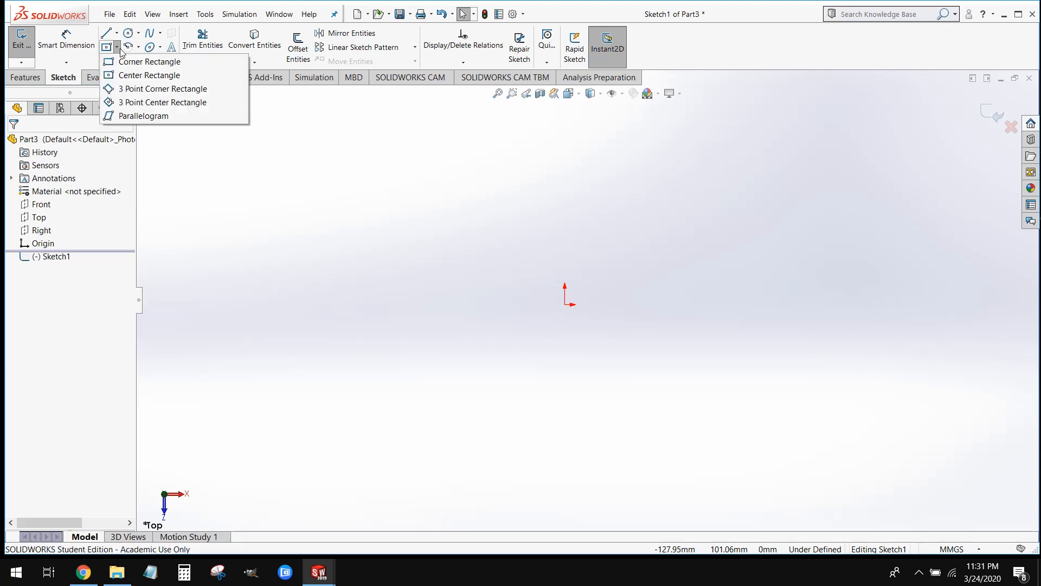
{"action": "mouse_move", "coordinate": [125, 54]}
{"action": "left_click", "coordinate": [147, 79]}
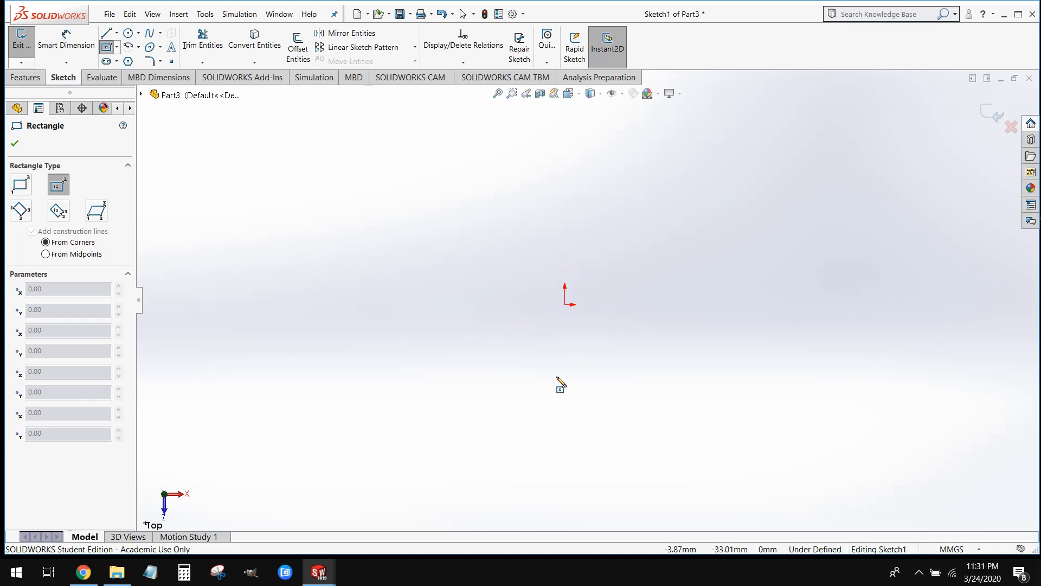
{"action": "left_click", "coordinate": [565, 305]}
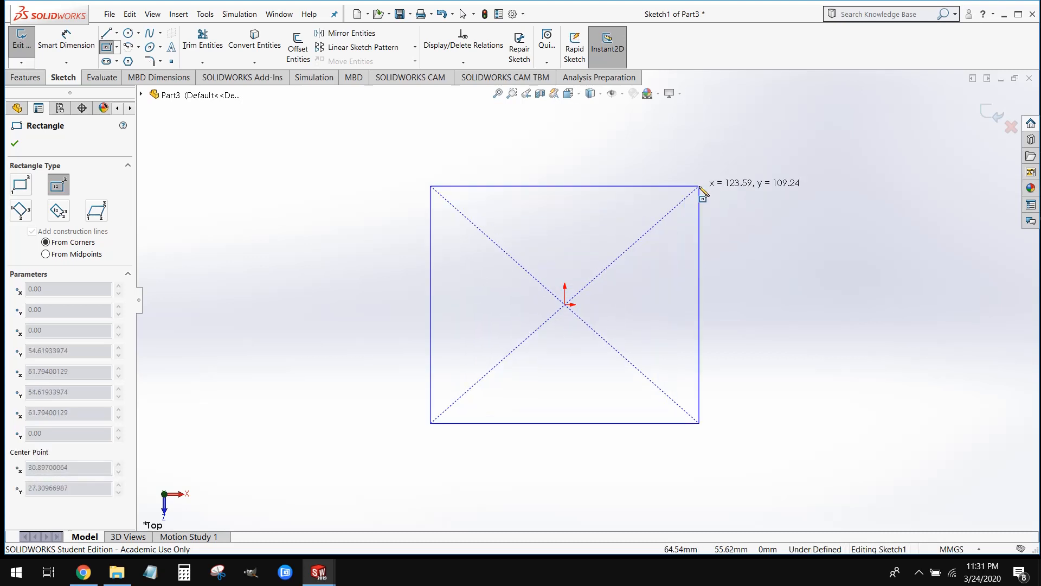
{"action": "left_click", "coordinate": [715, 177]}
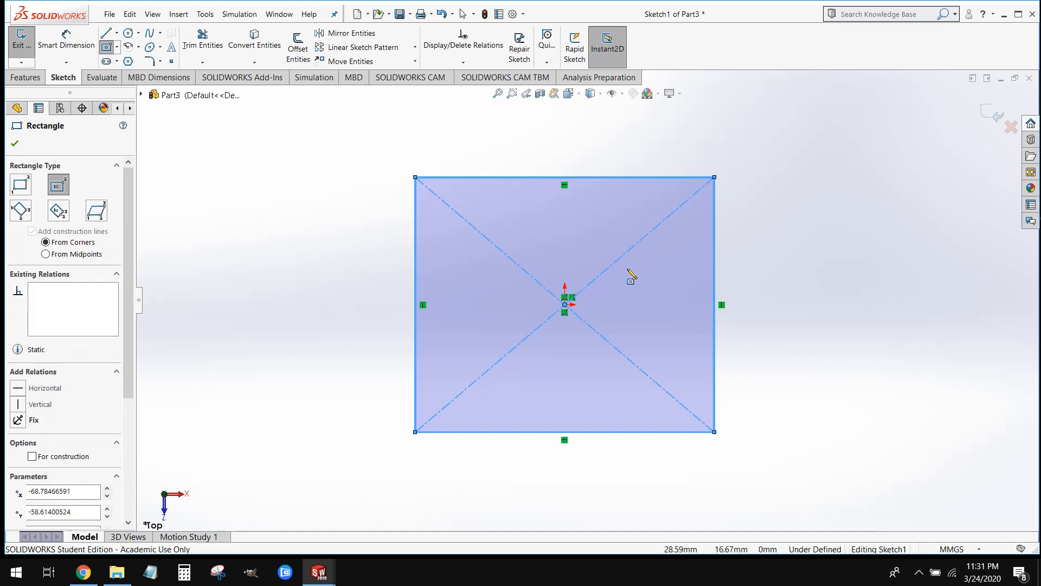
{"action": "key", "text": "Escape"}
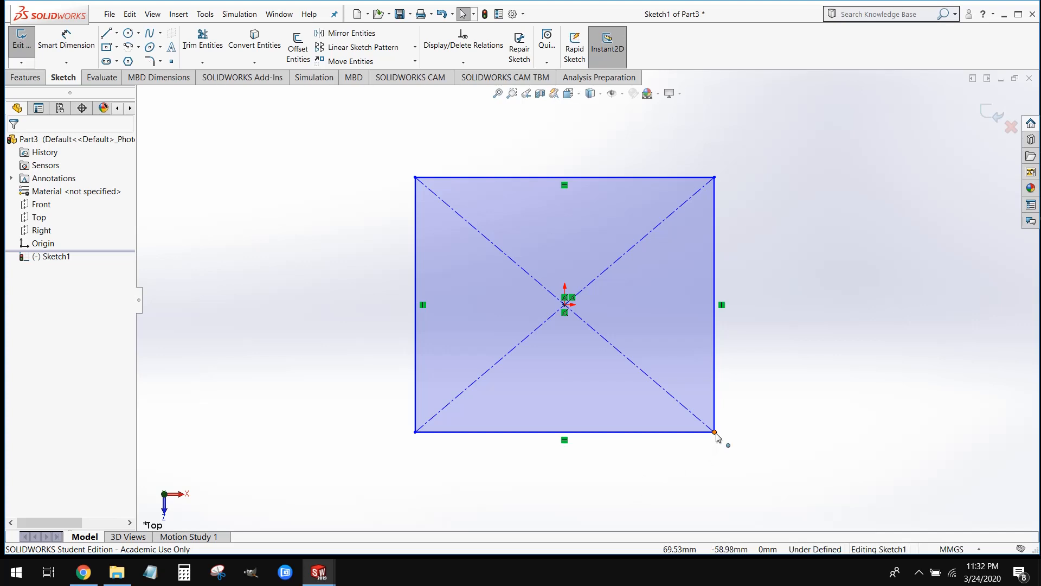
{"action": "mouse_move", "coordinate": [715, 432]}
{"action": "left_mouse_down"}
{"action": "mouse_move", "coordinate": [654, 420]}
{"action": "mouse_move", "coordinate": [668, 382]}
{"action": "mouse_move", "coordinate": [686, 404]}
{"action": "mouse_move", "coordinate": [650, 409]}
{"action": "mouse_move", "coordinate": [661, 347]}
{"action": "mouse_move", "coordinate": [674, 398]}
{"action": "mouse_move", "coordinate": [663, 435]}
{"action": "mouse_move", "coordinate": [730, 460]}
{"action": "mouse_move", "coordinate": [695, 410]}
{"action": "mouse_move", "coordinate": [752, 467]}
{"action": "mouse_move", "coordinate": [671, 449]}
{"action": "mouse_move", "coordinate": [698, 423]}
{"action": "mouse_move", "coordinate": [658, 459]}
{"action": "mouse_move", "coordinate": [712, 483]}
{"action": "mouse_move", "coordinate": [722, 436]}
{"action": "mouse_move", "coordinate": [693, 468]}
{"action": "mouse_move", "coordinate": [733, 438]}
{"action": "mouse_move", "coordinate": [692, 422]}
{"action": "mouse_move", "coordinate": [729, 429]}
{"action": "mouse_move", "coordinate": [708, 422]}
{"action": "mouse_move", "coordinate": [690, 455]}
{"action": "mouse_move", "coordinate": [714, 433]}
{"action": "mouse_move", "coordinate": [706, 436]}
{"action": "left_mouse_up"}
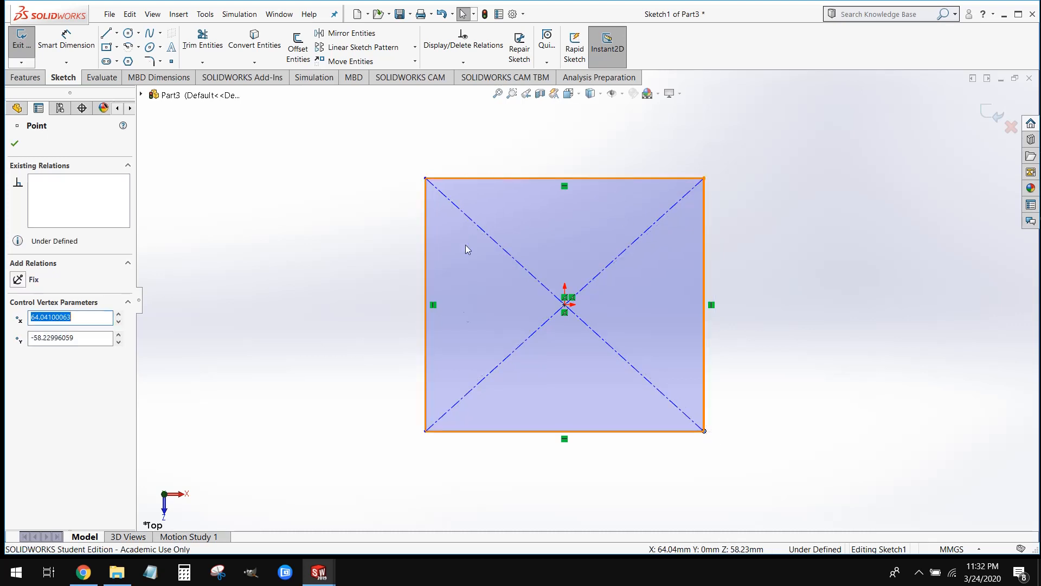
{"action": "left_click", "coordinate": [823, 375]}
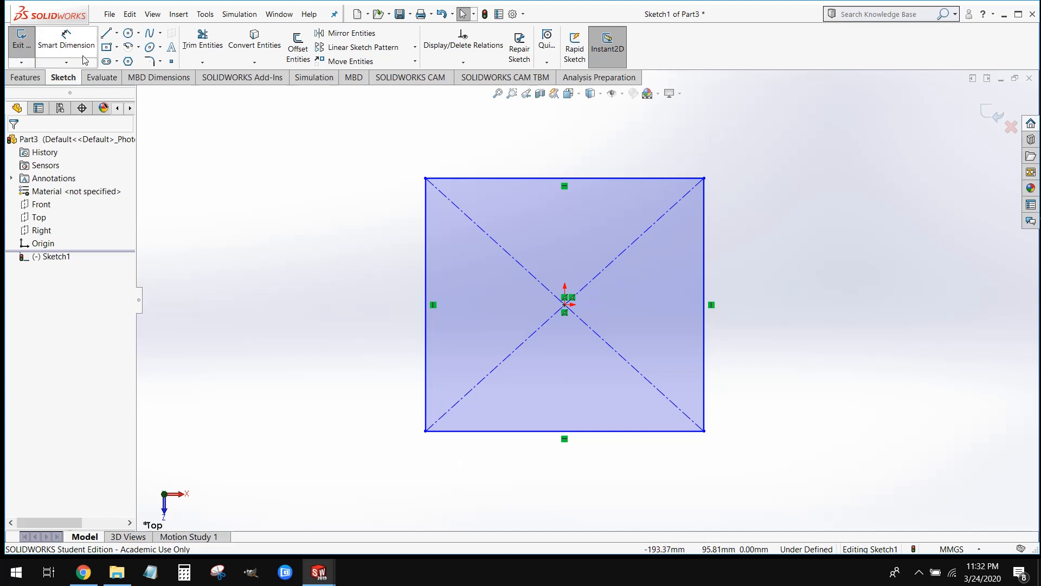
Dimension the rectangle's top edge at 100 mm with Smart Dimension
{"action": "key", "text": "super"}
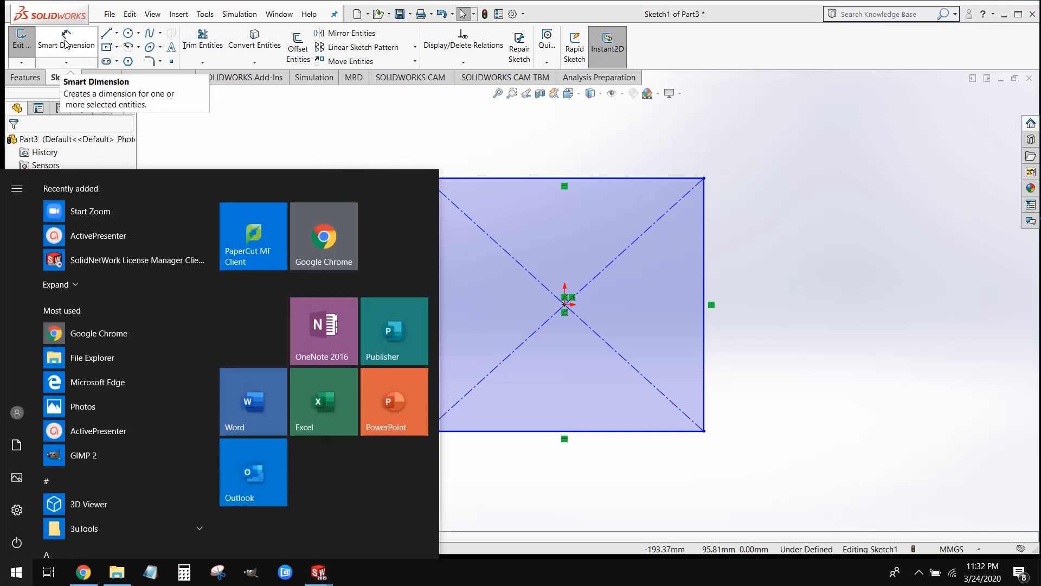
{"action": "key", "text": "super"}
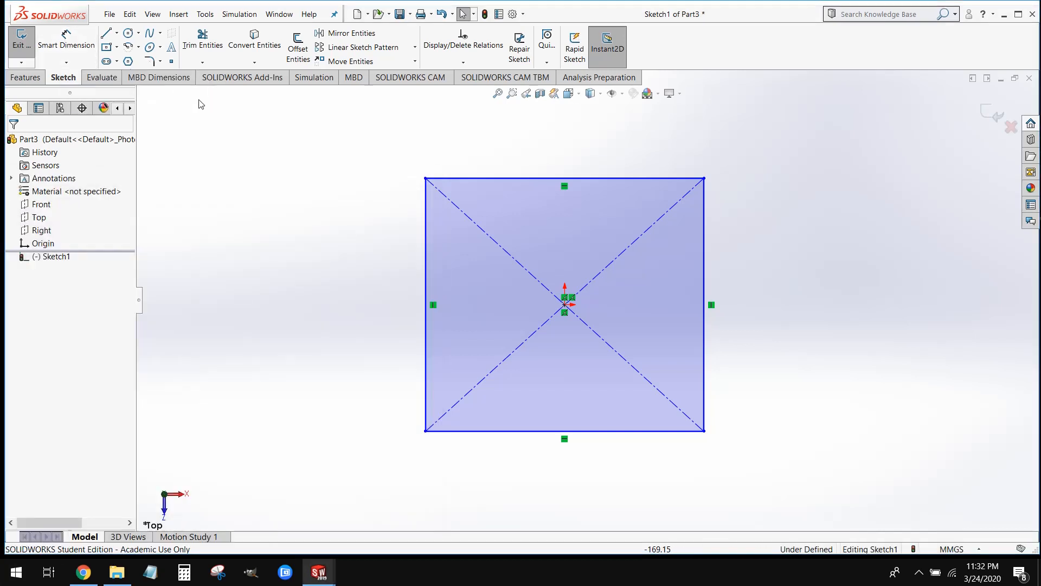
{"action": "left_click", "coordinate": [76, 46]}
{"action": "left_click", "coordinate": [78, 52]}
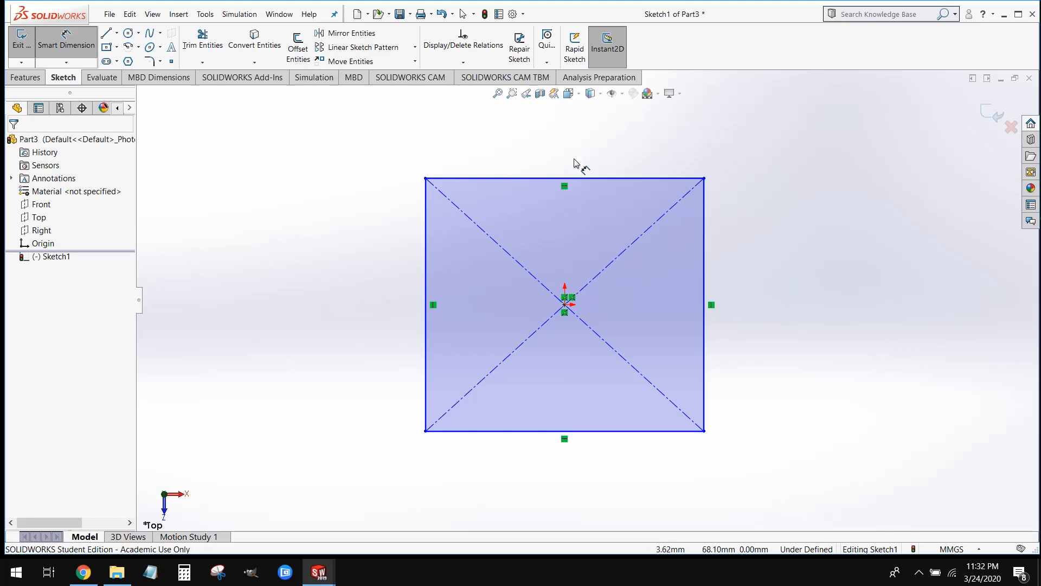
{"action": "left_click", "coordinate": [537, 178]}
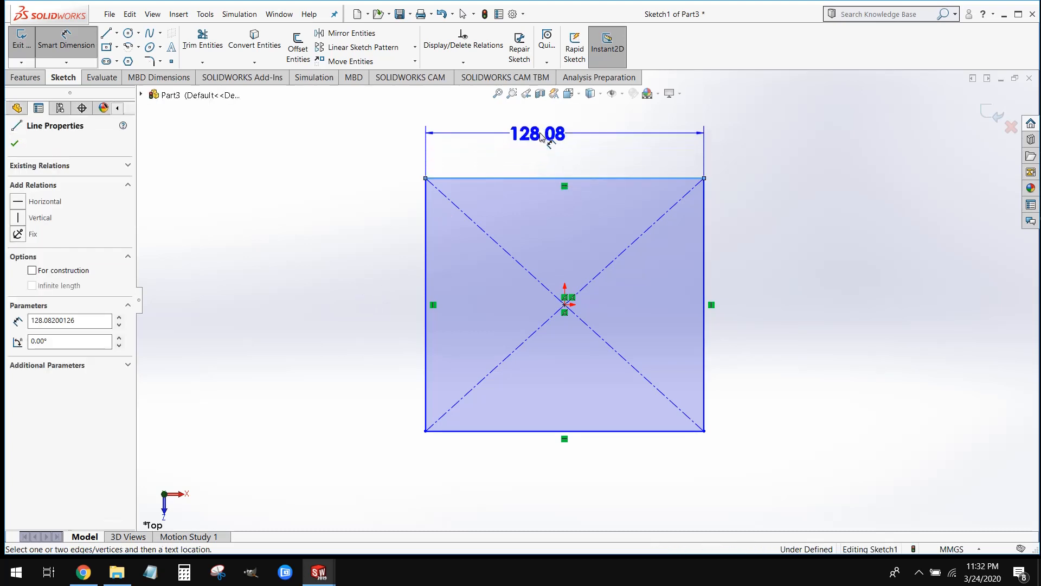
{"action": "left_click", "coordinate": [561, 133]}
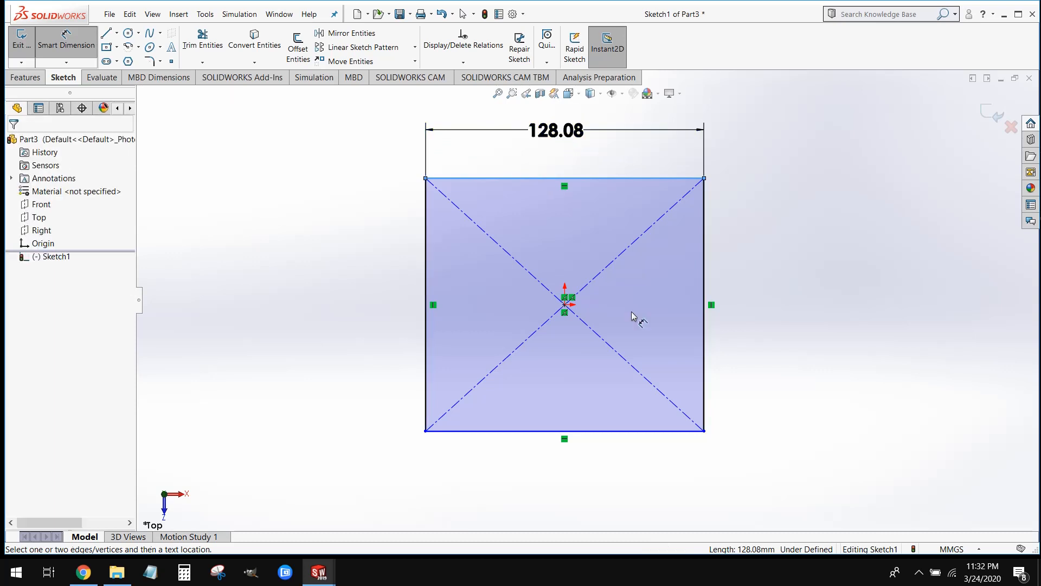
{"action": "type", "text": "100"}
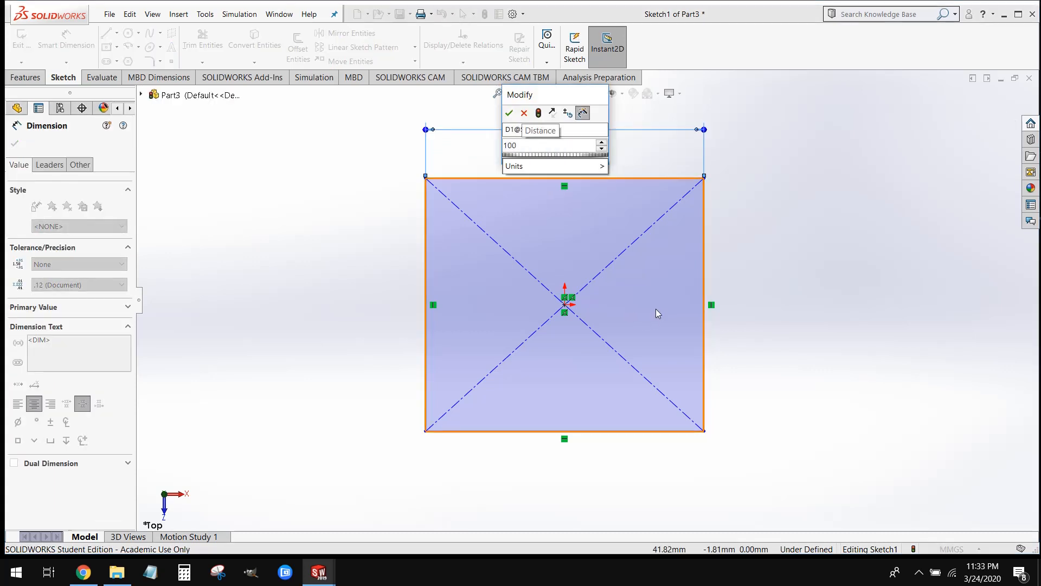
{"action": "key", "text": "Return"}
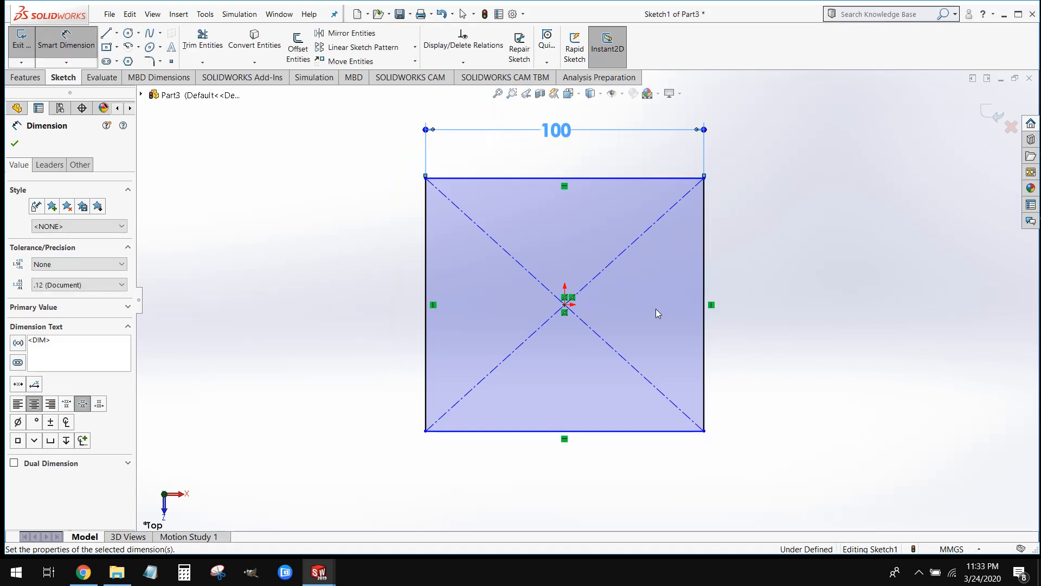
{"action": "key", "text": "Escape"}
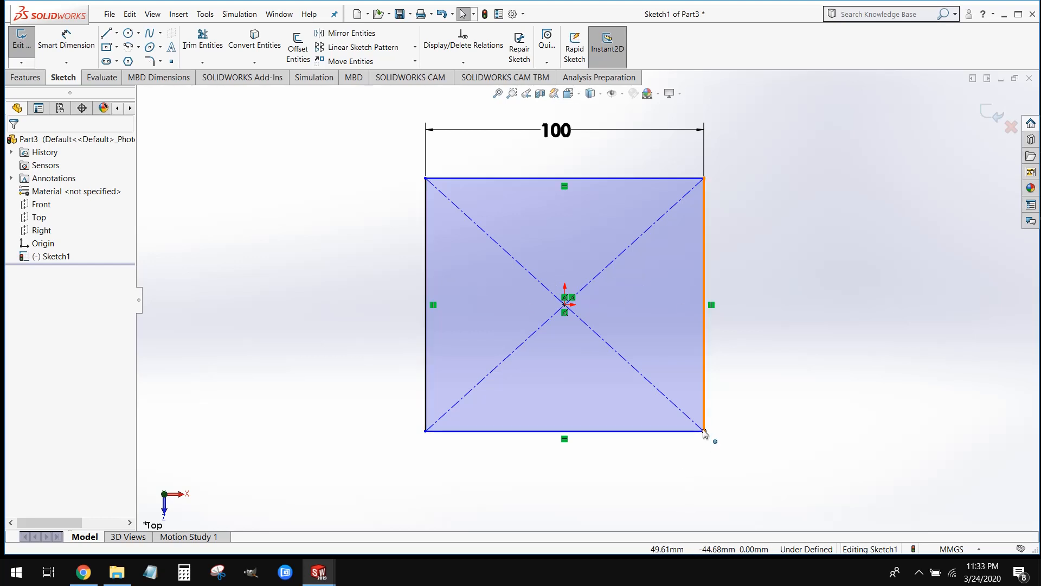
Pull the rectangle's lower-right corner to a height of about 93 mm and dimension its left edge at 100 mm
{"action": "left_click_drag", "start_coordinate": [708, 433], "coordinate": [759, 435]}
{"action": "left_click", "coordinate": [780, 494]}
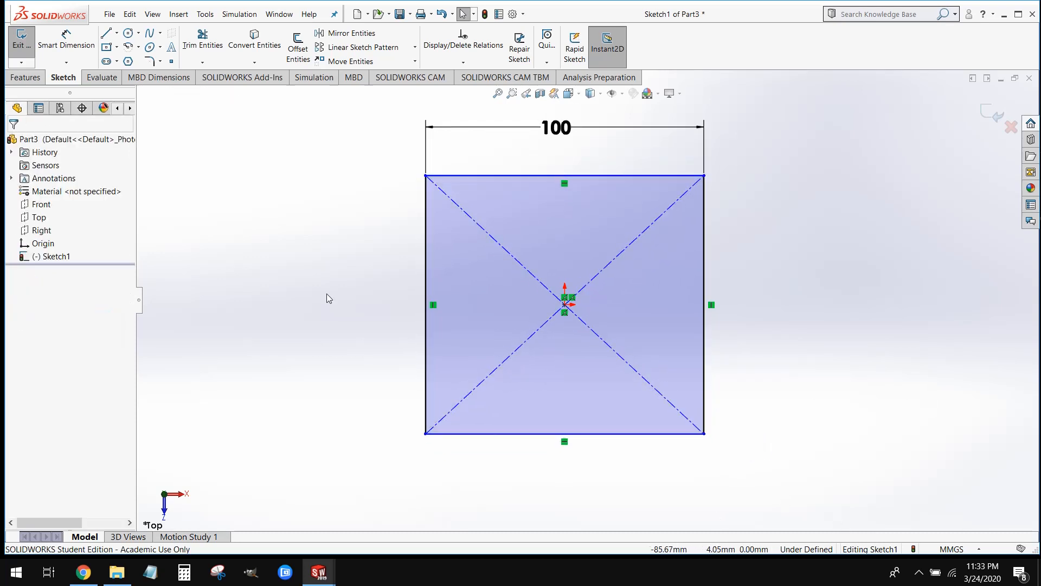
{"action": "left_click", "coordinate": [67, 41]}
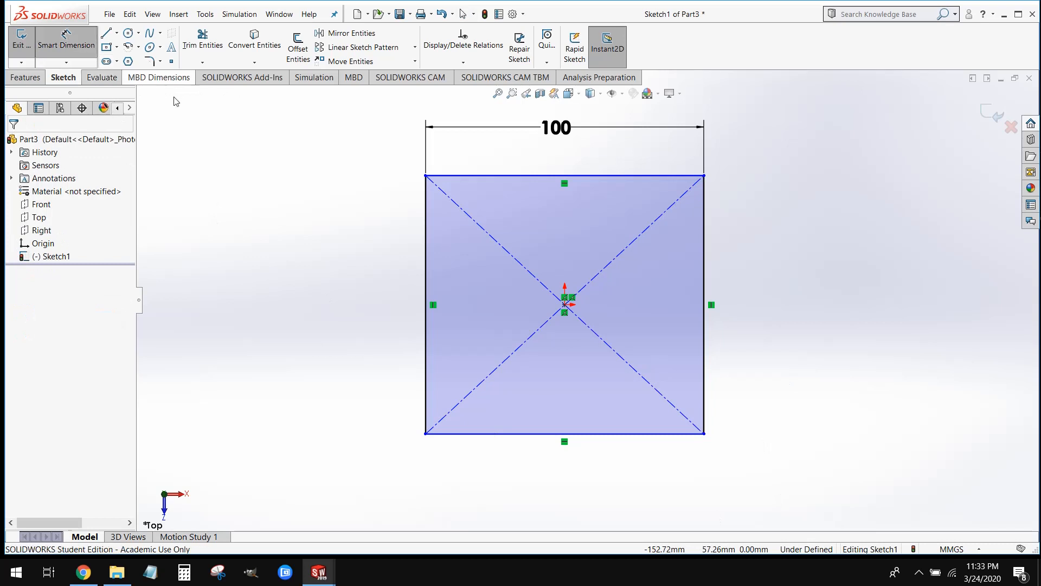
{"action": "left_click", "coordinate": [425, 254]}
{"action": "left_click", "coordinate": [347, 283]}
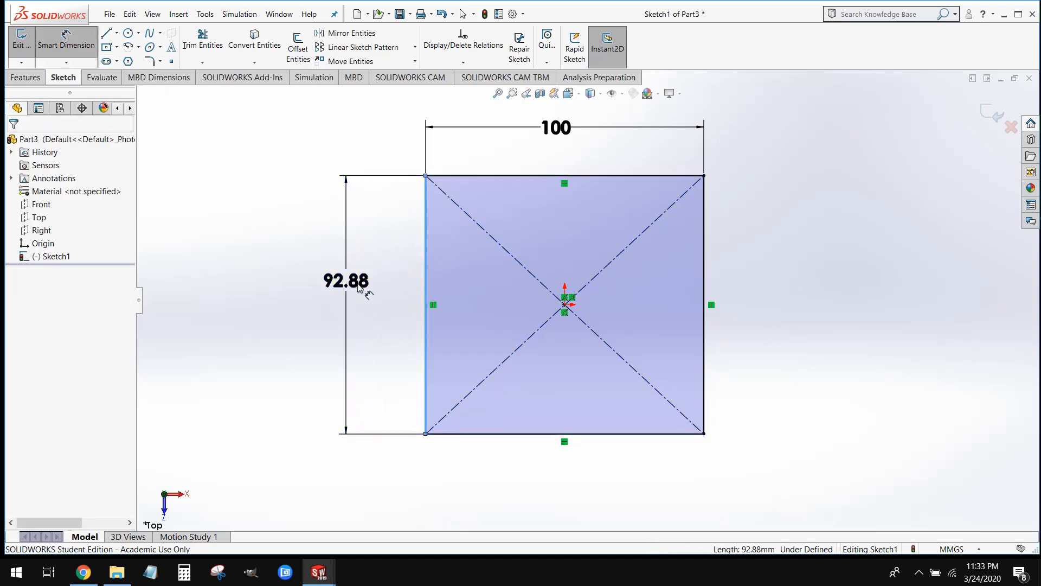
{"action": "type", "text": "100"}
{"action": "key", "text": "Return"}
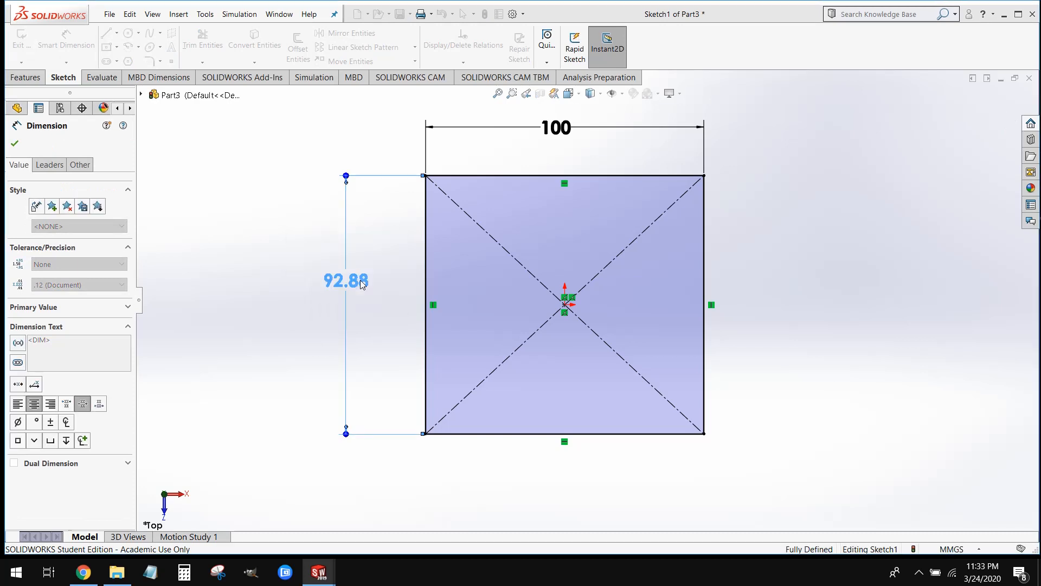
{"action": "left_click", "coordinate": [310, 297]}
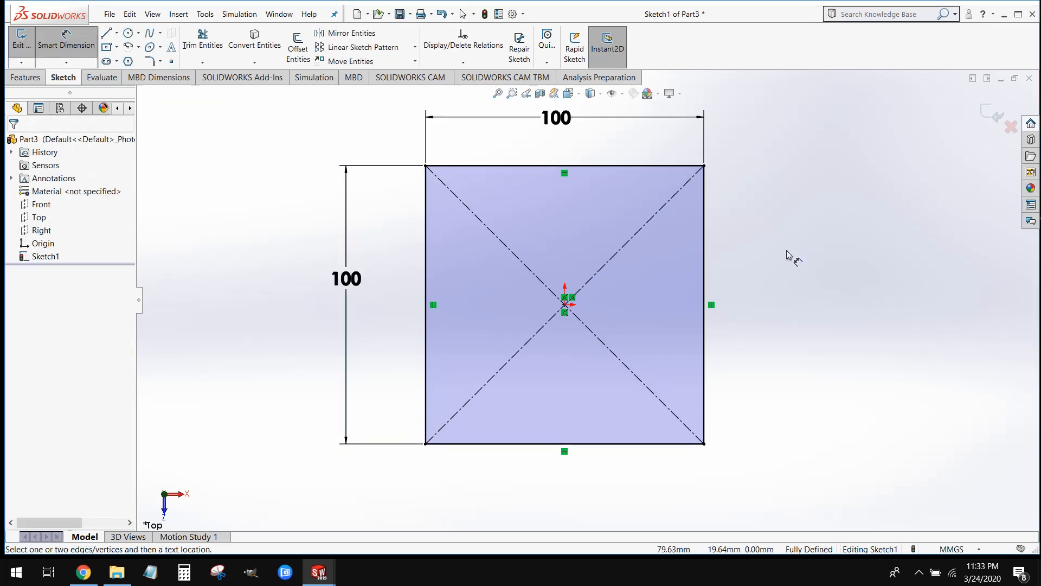
{"action": "key", "text": "f"}
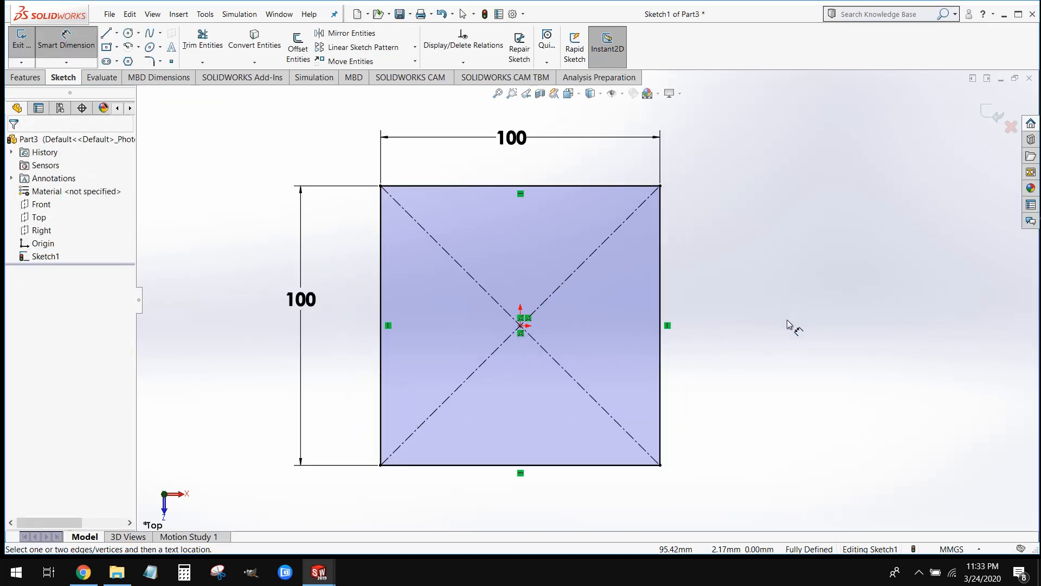
{"action": "key", "text": "Escape"}
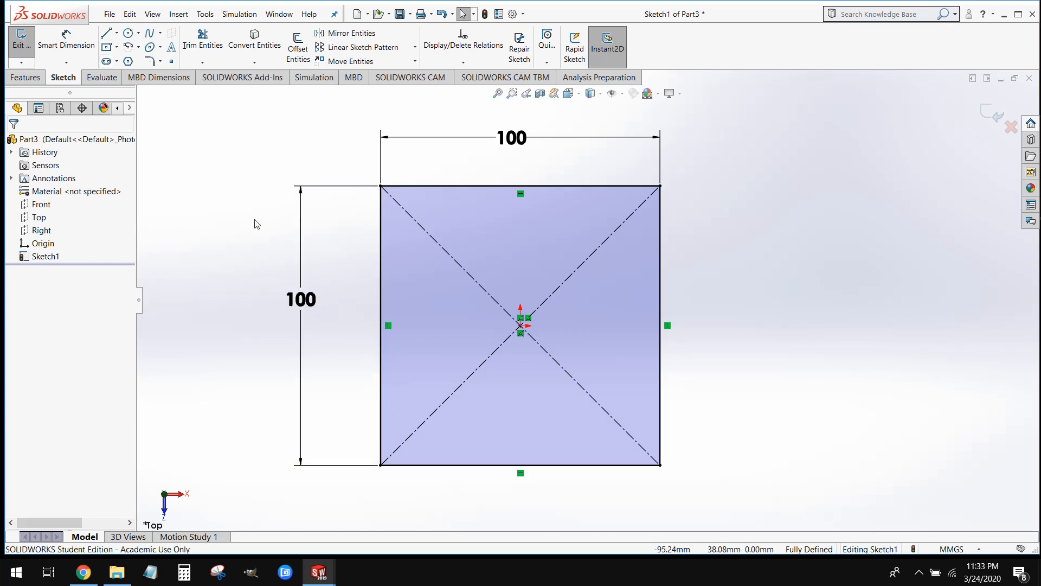
Draw a second center rectangle of about 110 by 100 mm to the right of the first, its center level with the origin
{"action": "key", "text": "f"}
{"action": "left_click", "coordinate": [108, 48]}
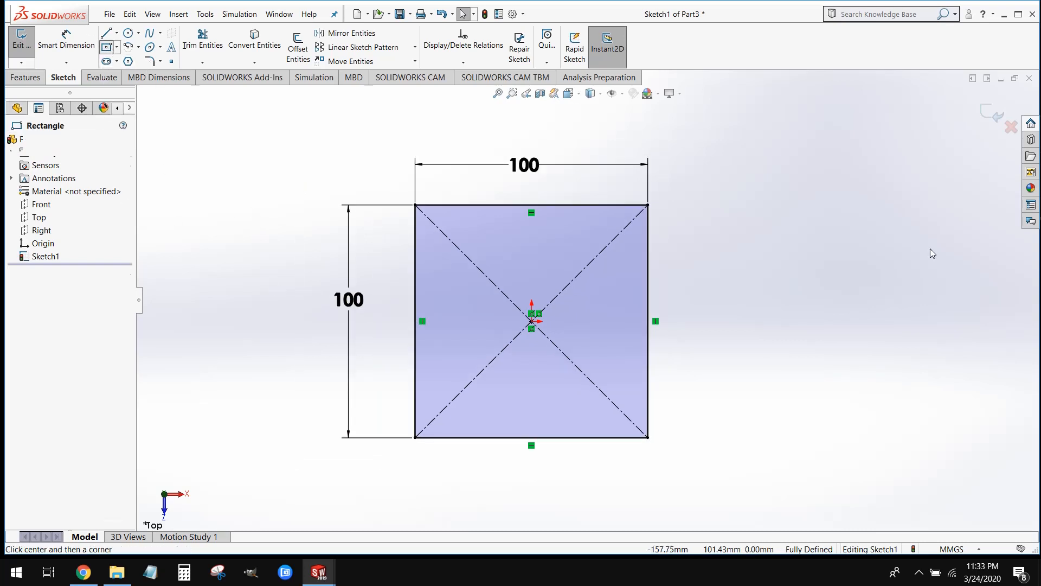
{"action": "left_click", "coordinate": [881, 321]}
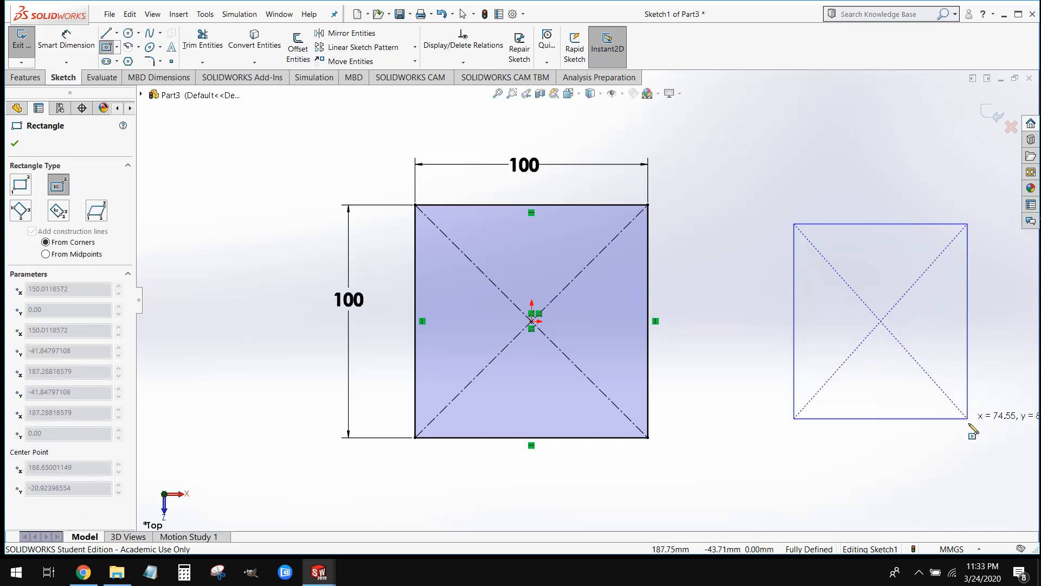
{"action": "left_click", "coordinate": [1010, 438]}
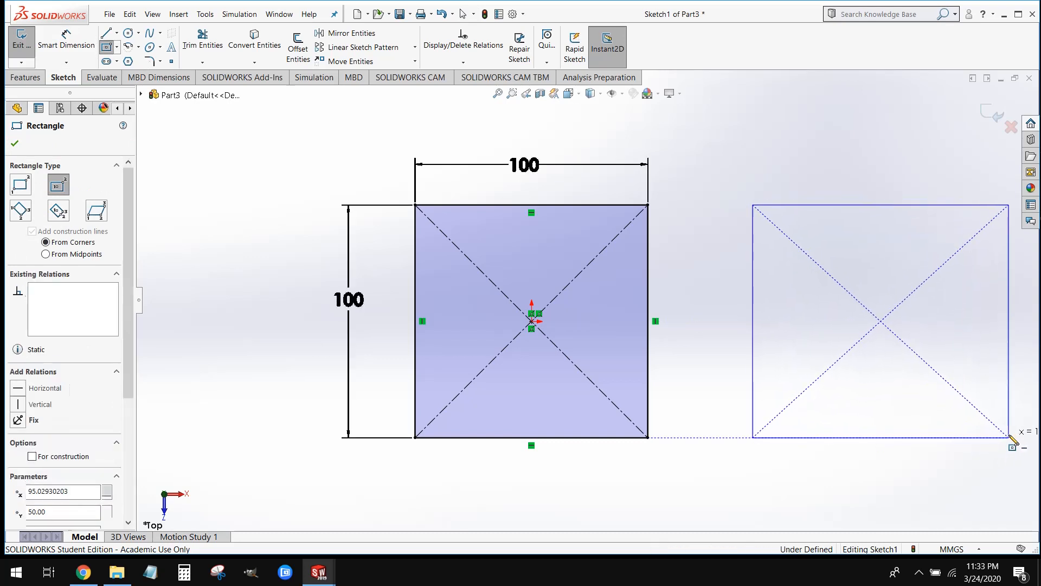
{"action": "key", "text": "Escape"}
Resize the second rectangle to about 105 by 98 mm by moving its lower-right corner
{"action": "scroll", "coordinate": [767, 308], "scroll_direction": "down", "scroll_amount": 2}
{"action": "scroll", "coordinate": [766, 308], "scroll_direction": "down", "scroll_amount": 1}
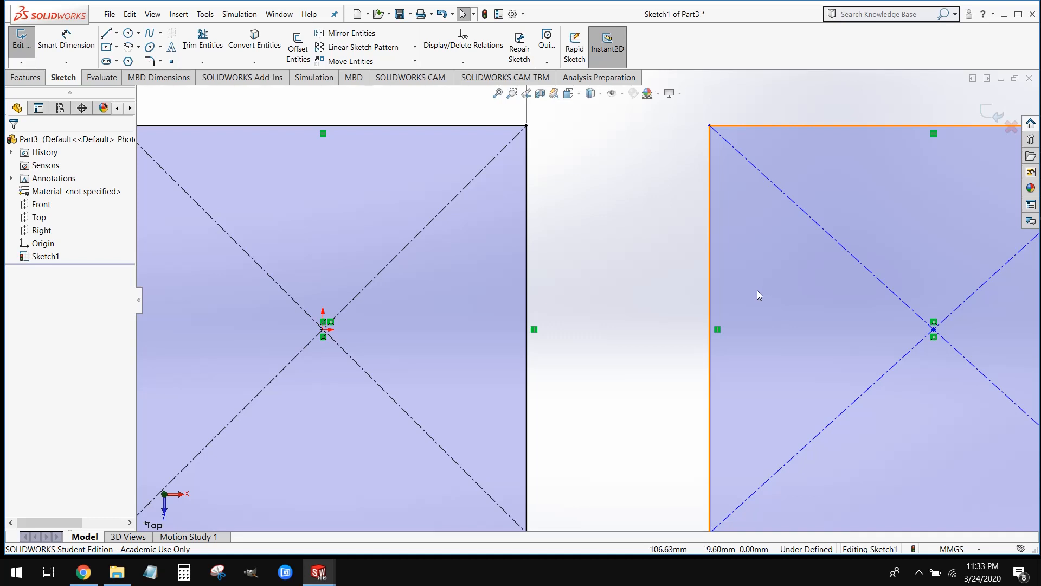
{"action": "key", "text": "f"}
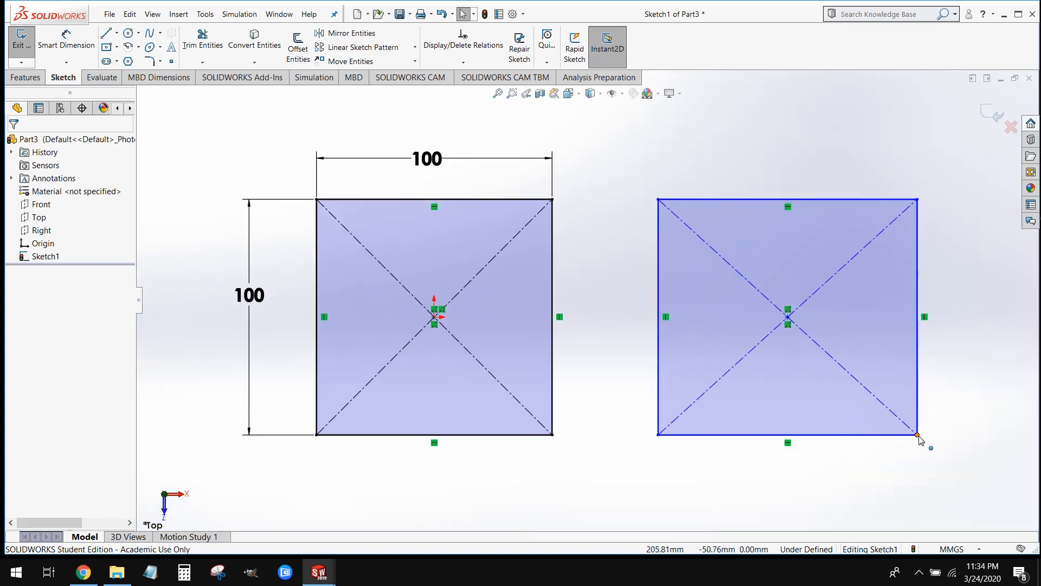
{"action": "mouse_move", "coordinate": [918, 436]}
{"action": "left_mouse_down"}
{"action": "mouse_move", "coordinate": [887, 432]}
{"action": "mouse_move", "coordinate": [887, 380]}
{"action": "mouse_move", "coordinate": [878, 429]}
{"action": "mouse_move", "coordinate": [906, 429]}
{"action": "left_mouse_up"}
{"action": "left_click", "coordinate": [709, 478]}
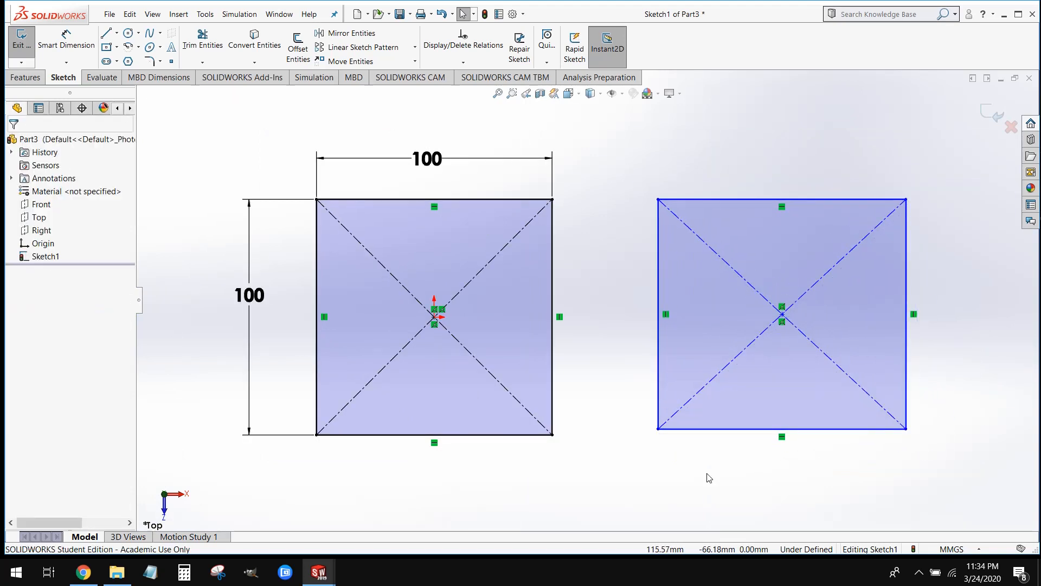
Try to move the lower-right corner of the dimensioned square at the origin, and clear the selection
{"action": "left_click", "coordinate": [553, 435]}
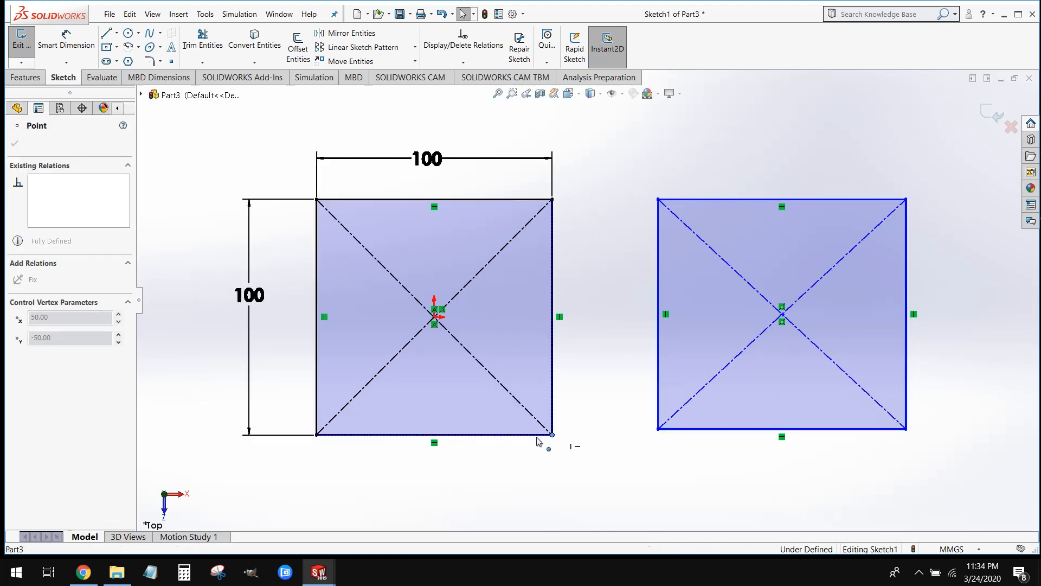
{"action": "left_click", "coordinate": [564, 446]}
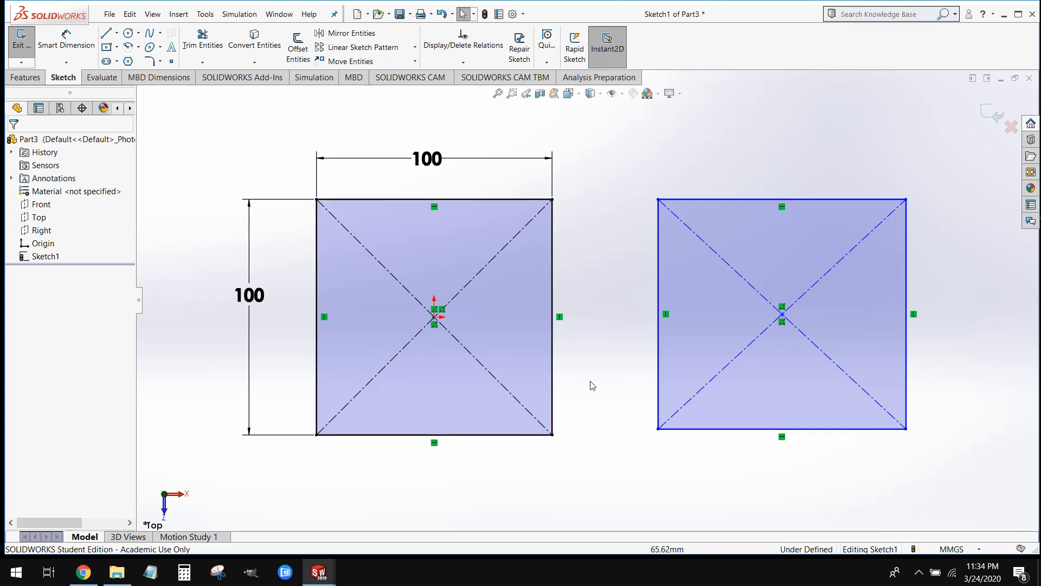
{"action": "left_click", "coordinate": [552, 435]}
{"action": "left_click", "coordinate": [540, 470]}
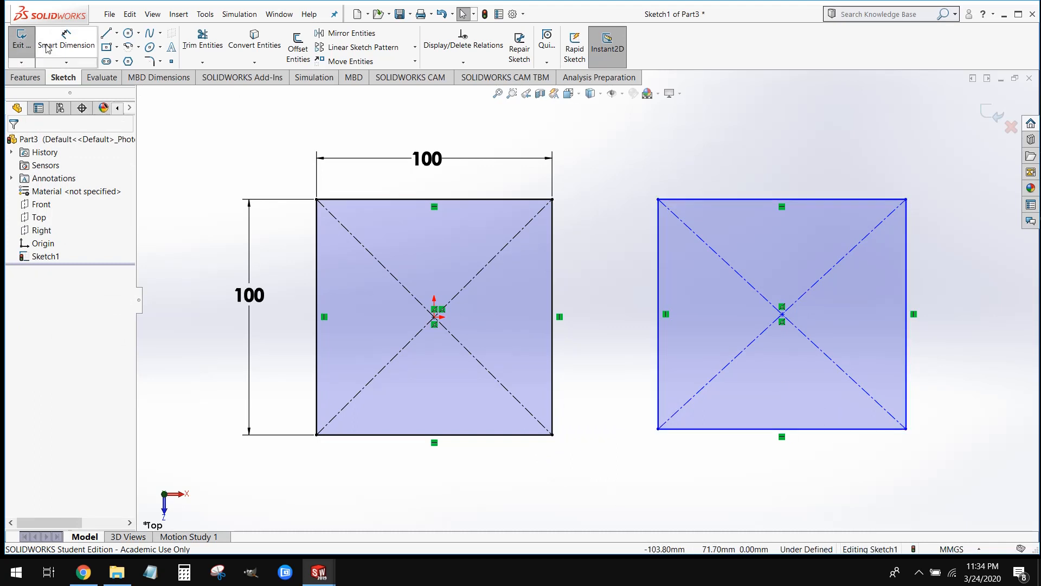
Dimension the second rectangle's top edge at 100 mm with Smart Dimension
{"action": "left_click", "coordinate": [66, 41]}
{"action": "left_click", "coordinate": [716, 199]}
{"action": "left_click", "coordinate": [724, 165]}
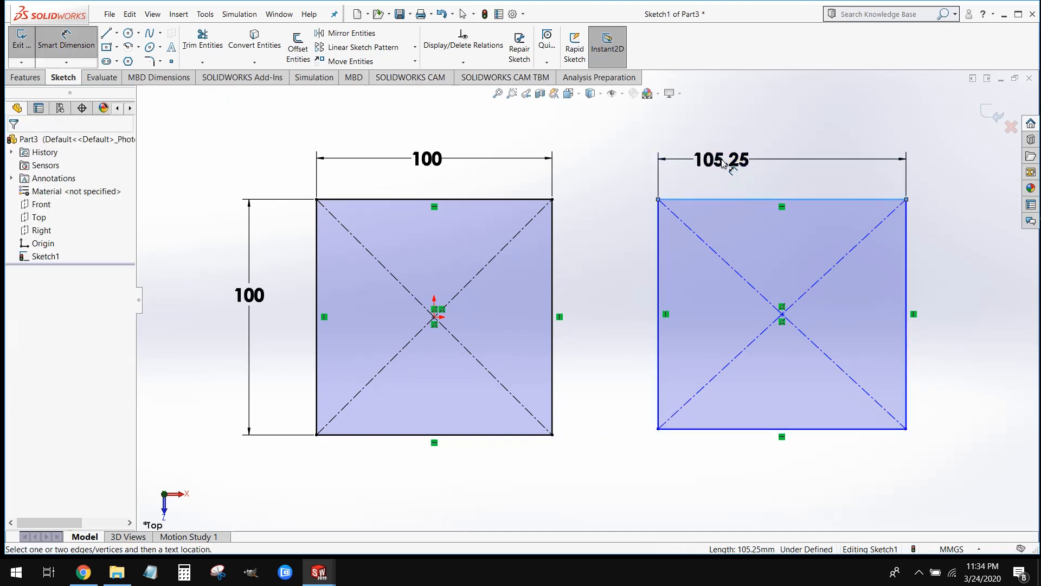
{"action": "type", "text": "100"}
{"action": "key", "text": "Return"}
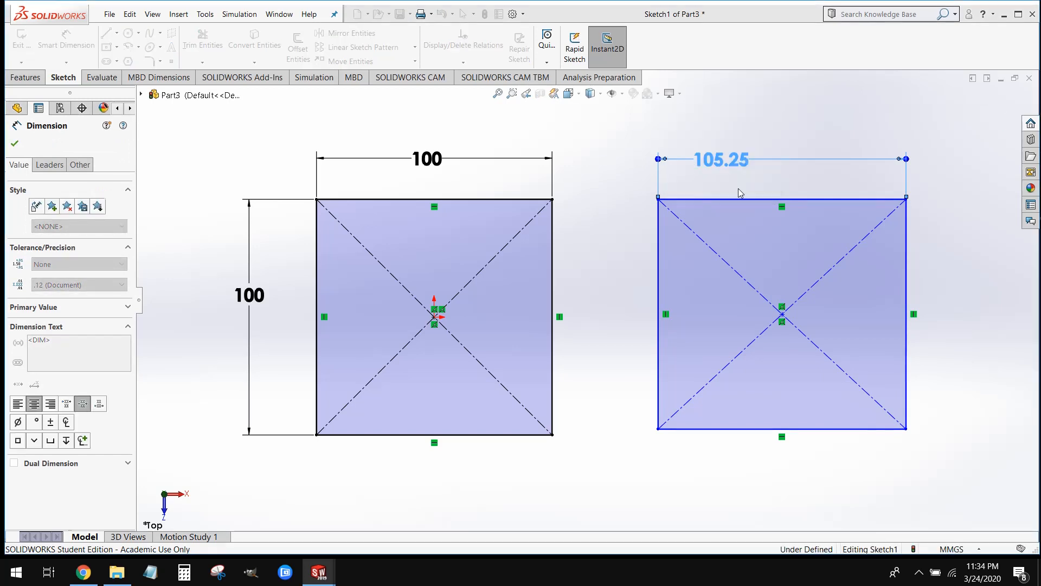
Dimension the second rectangle's right edge at 100 mm and leave Smart Dimension
{"action": "left_click", "coordinate": [913, 266]}
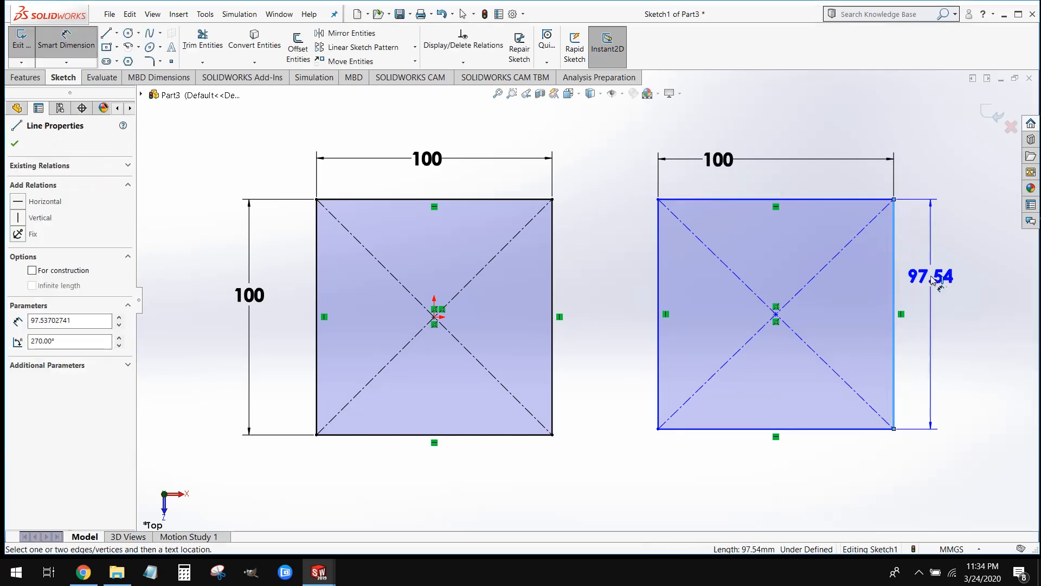
{"action": "left_click", "coordinate": [933, 279]}
{"action": "type", "text": "10"}
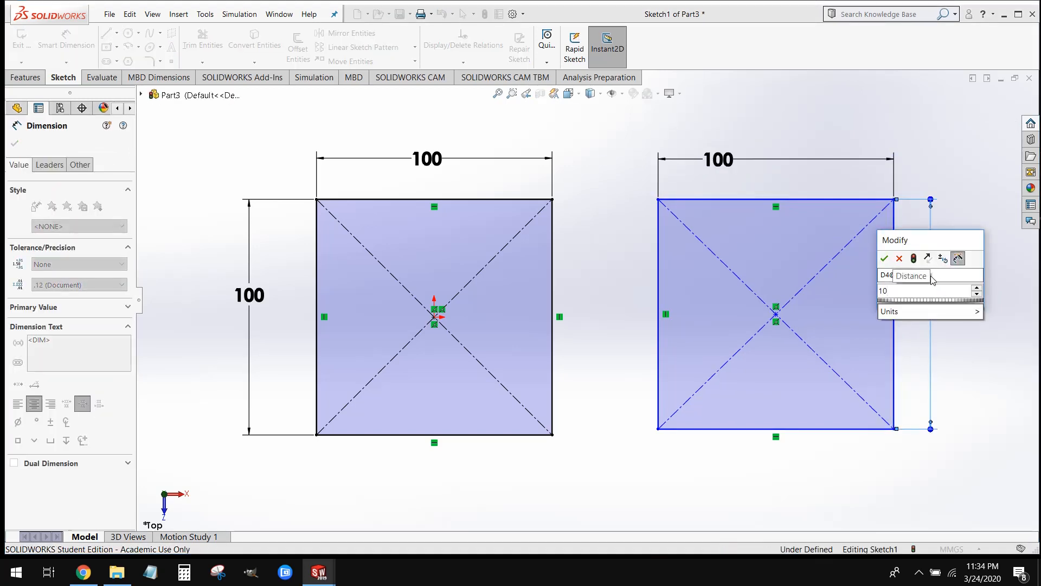
{"action": "type", "text": "0"}
{"action": "key", "text": "Return"}
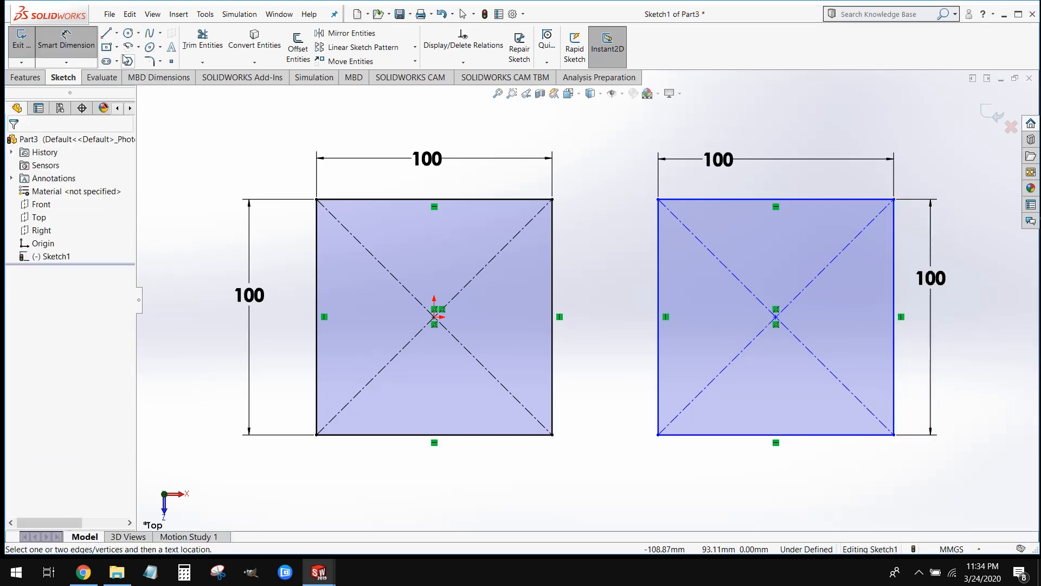
{"action": "key", "text": "Escape"}
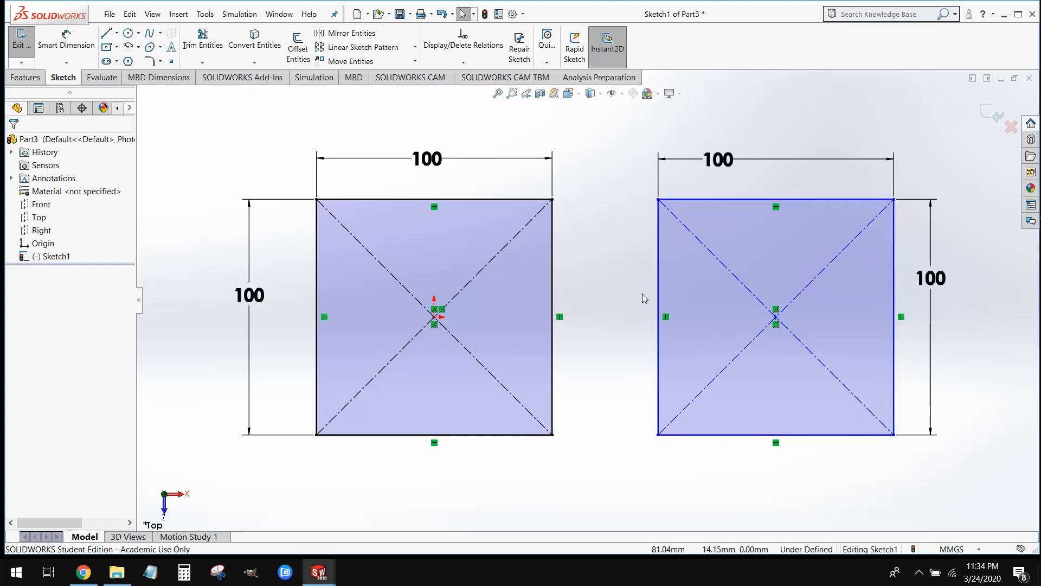
Move the second 100 mm square by its lower-left corner, about 19 mm to the right and 17 mm down, and clear the selection
{"action": "scroll", "coordinate": [642, 294], "scroll_direction": "down", "scroll_amount": 1}
{"action": "scroll", "coordinate": [752, 300], "scroll_direction": "up", "scroll_amount": 1}
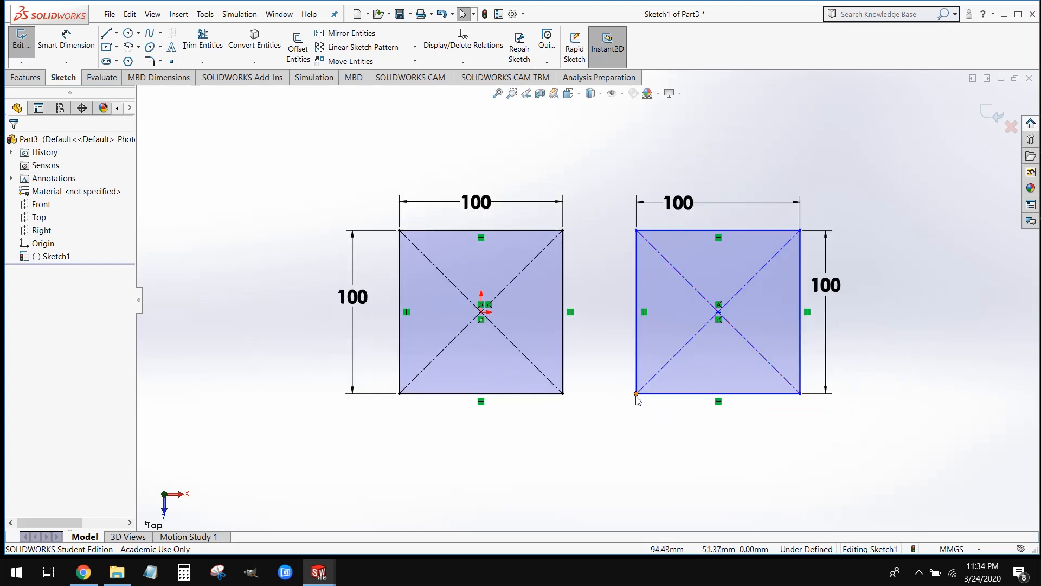
{"action": "left_click_drag", "start_coordinate": [643, 385], "coordinate": [668, 422]}
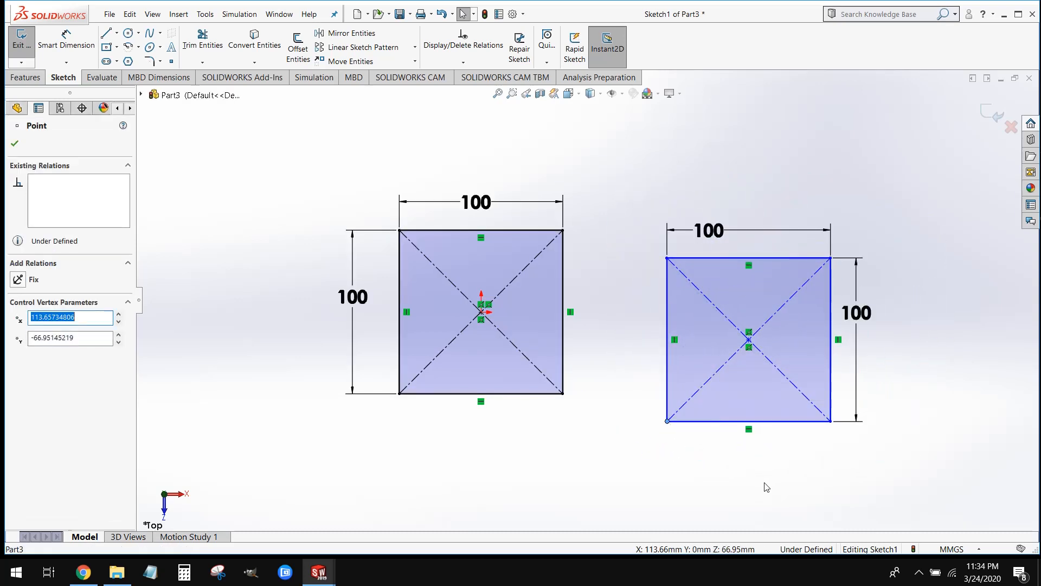
{"action": "left_click", "coordinate": [767, 477]}
{"action": "key", "text": "f"}
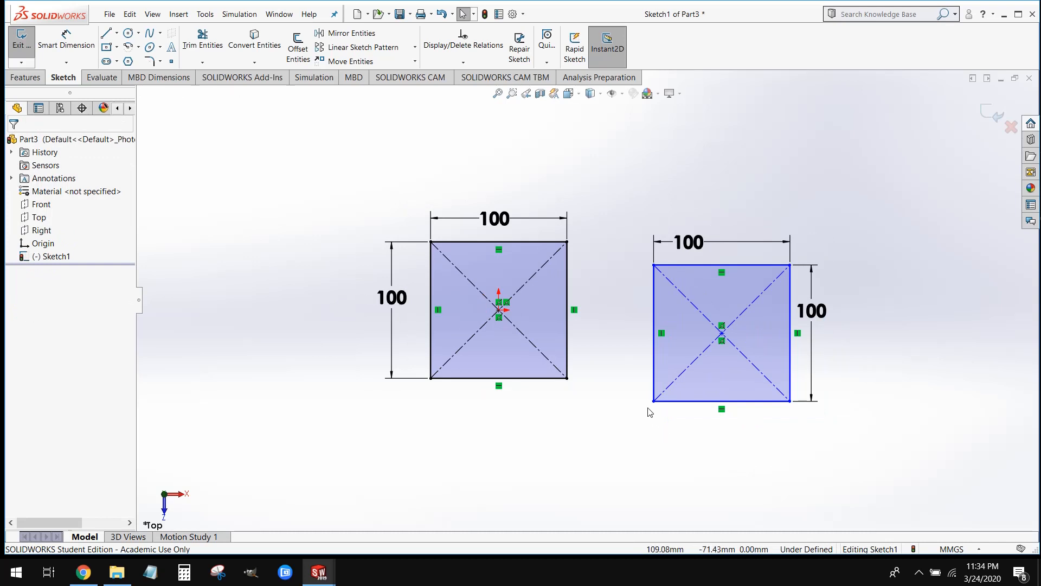
Delete the entire second square with its dimensions, keeping only the square centered on the origin
{"action": "scroll", "coordinate": [488, 320], "scroll_direction": "down", "scroll_amount": 3}
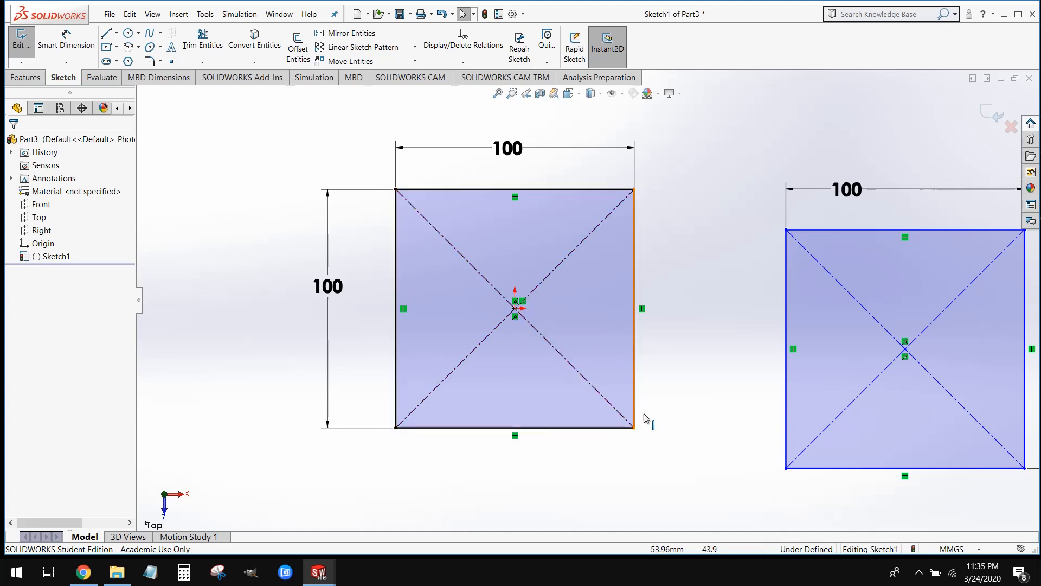
{"action": "scroll", "coordinate": [622, 430], "scroll_direction": "up", "scroll_amount": 3}
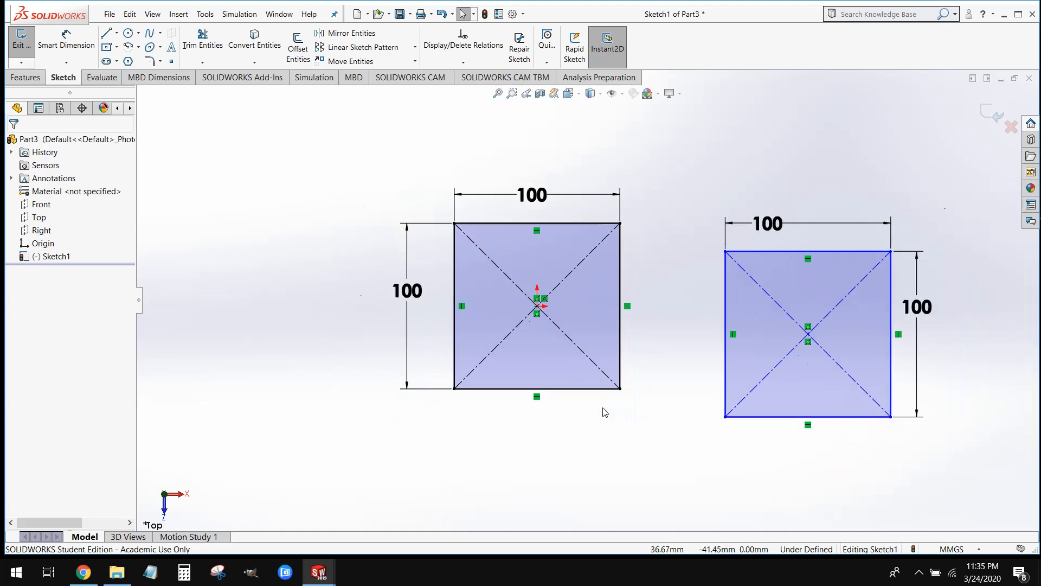
{"action": "mouse_move", "coordinate": [939, 447]}
{"action": "left_mouse_down"}
{"action": "mouse_move", "coordinate": [760, 259]}
{"action": "mouse_move", "coordinate": [669, 208]}
{"action": "left_mouse_up"}
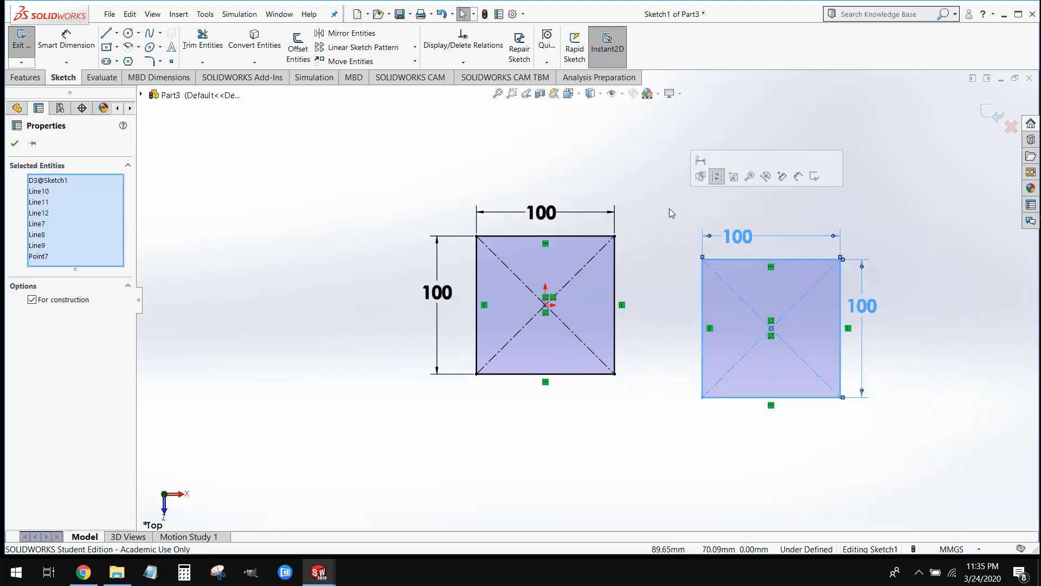
{"action": "key", "text": "Delete"}
{"action": "scroll", "coordinate": [509, 300], "scroll_direction": "down", "scroll_amount": 2}
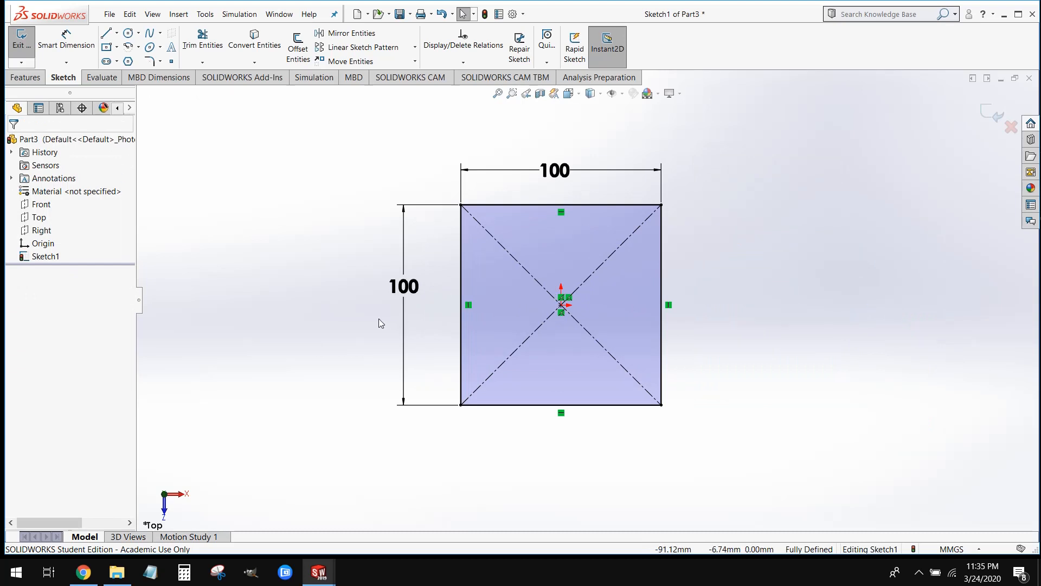
Start an Extruded Boss/Base from the 100 mm square and pull its blind depth up to about 102 mm
{"action": "mouse_move", "coordinate": [743, 390]}
{"action": "middle_mouse_down"}
{"action": "mouse_move", "coordinate": [753, 309]}
{"action": "mouse_move", "coordinate": [693, 96]}
{"action": "mouse_move", "coordinate": [687, 143]}
{"action": "mouse_move", "coordinate": [688, 97]}
{"action": "mouse_move", "coordinate": [708, 161]}
{"action": "mouse_move", "coordinate": [704, 186]}
{"action": "middle_mouse_up"}
{"action": "scroll", "coordinate": [545, 228], "scroll_direction": "down", "scroll_amount": 2}
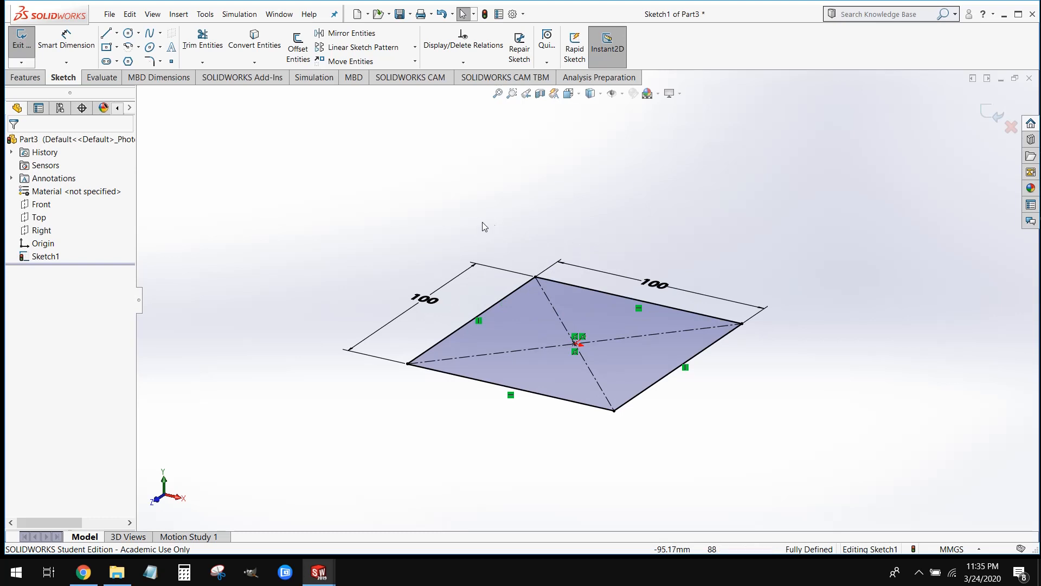
{"action": "left_click", "coordinate": [24, 78]}
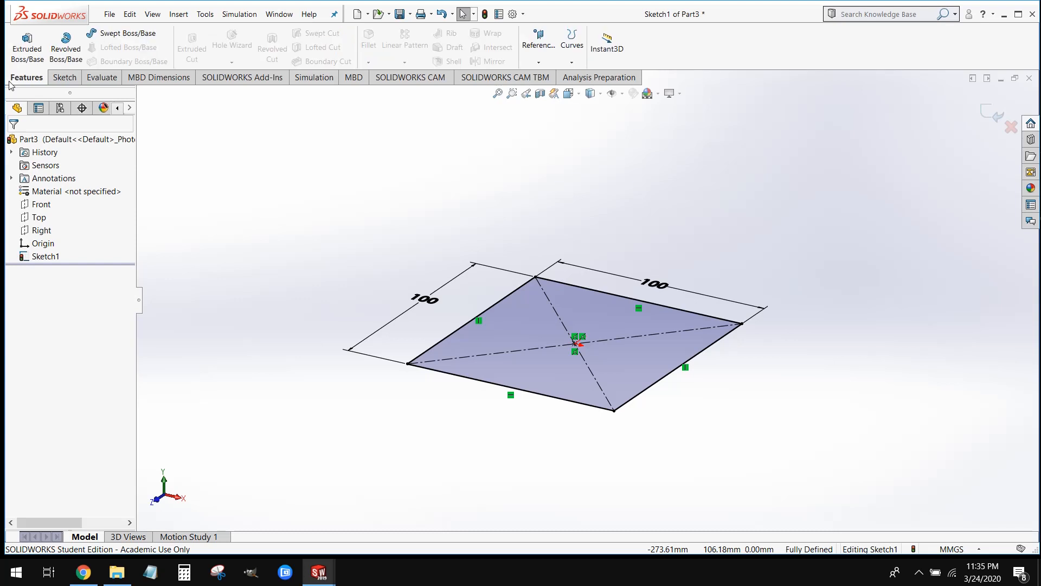
{"action": "left_click", "coordinate": [26, 54]}
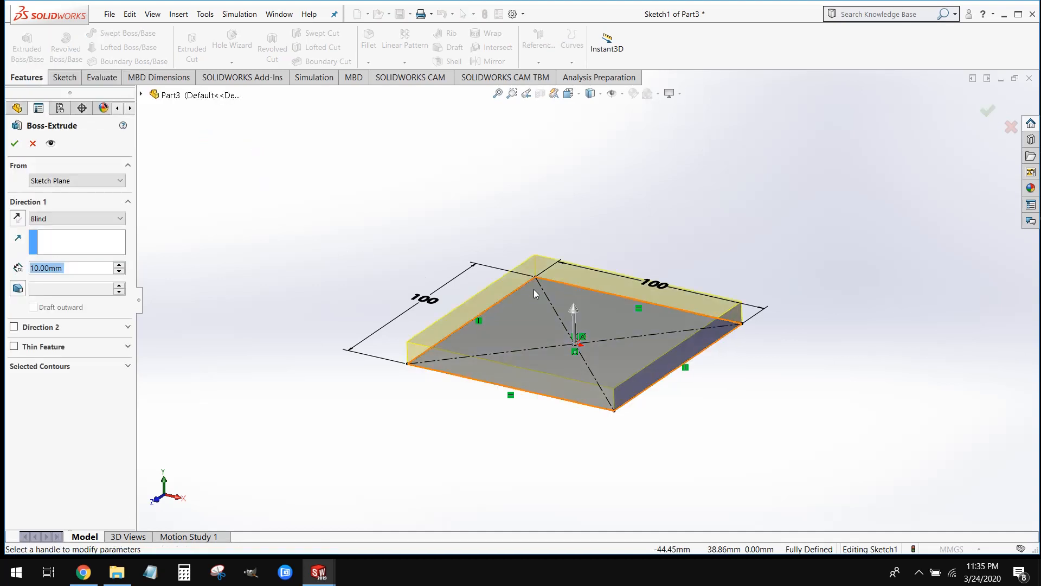
{"action": "scroll", "coordinate": [534, 288], "scroll_direction": "up", "scroll_amount": 1}
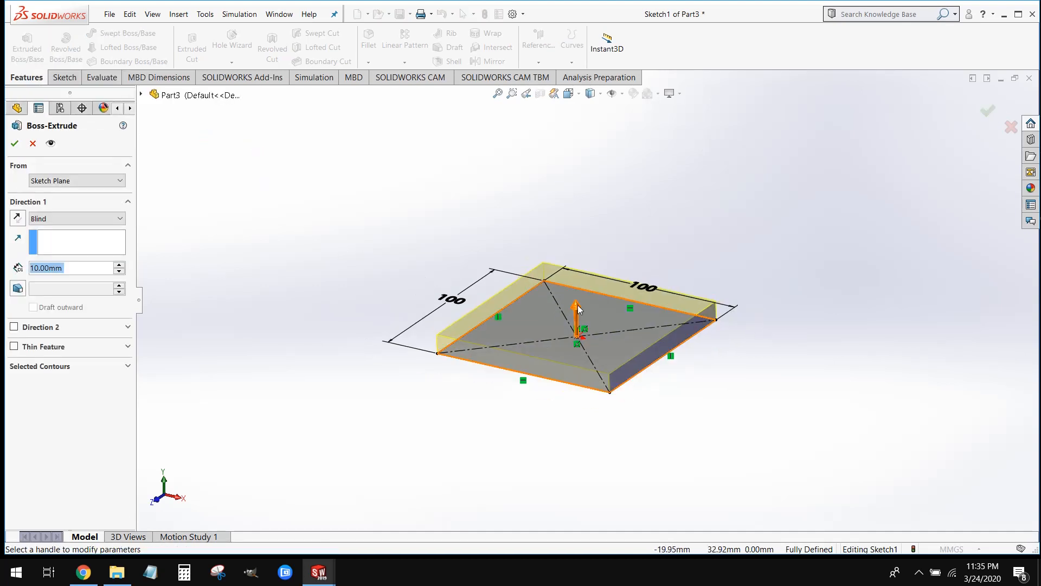
{"action": "left_click_drag", "start_coordinate": [578, 304], "coordinate": [575, 136]}
{"action": "scroll", "coordinate": [674, 400], "scroll_direction": "up", "scroll_amount": 1}
{"action": "mouse_move", "coordinate": [674, 403]}
{"action": "middle_mouse_down"}
{"action": "mouse_move", "coordinate": [670, 379]}
{"action": "mouse_move", "coordinate": [692, 328]}
{"action": "mouse_move", "coordinate": [737, 325]}
{"action": "mouse_move", "coordinate": [700, 326]}
{"action": "mouse_move", "coordinate": [671, 386]}
{"action": "middle_mouse_up"}
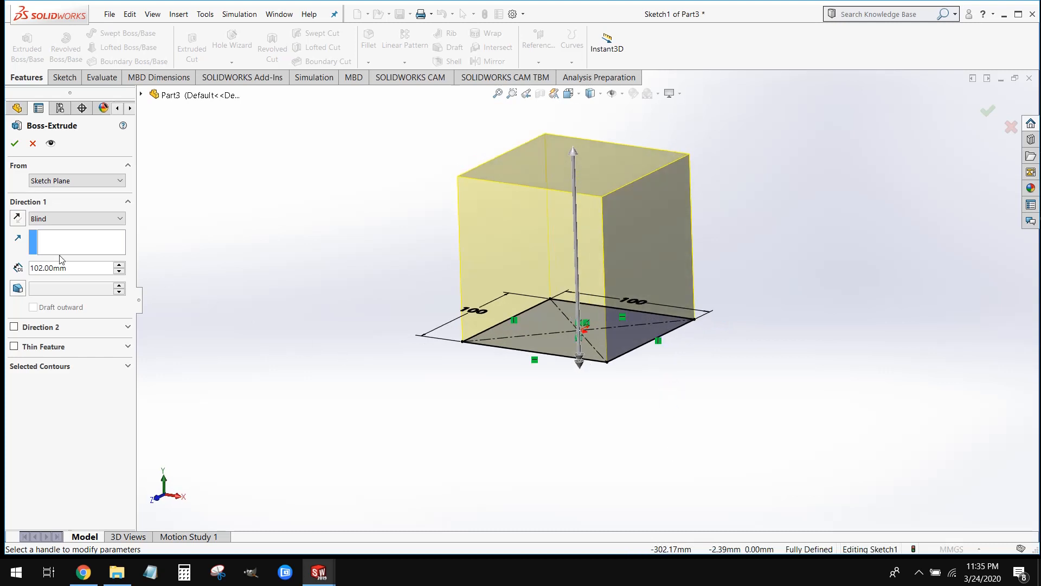
Set the blind extrusion depth to 30 mm and accept the feature
{"action": "double_click", "coordinate": [71, 269]}
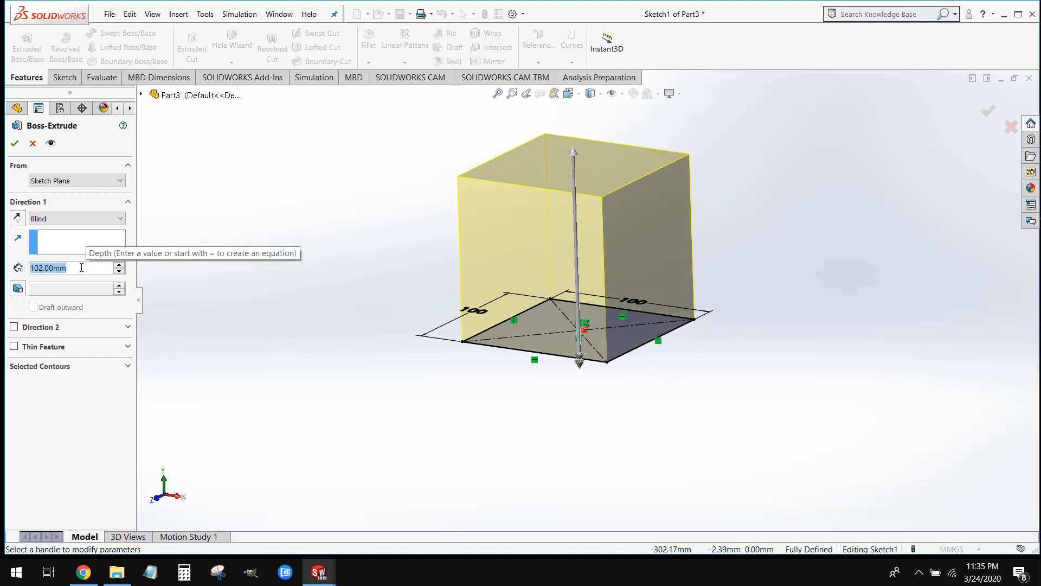
{"action": "type", "text": "30"}
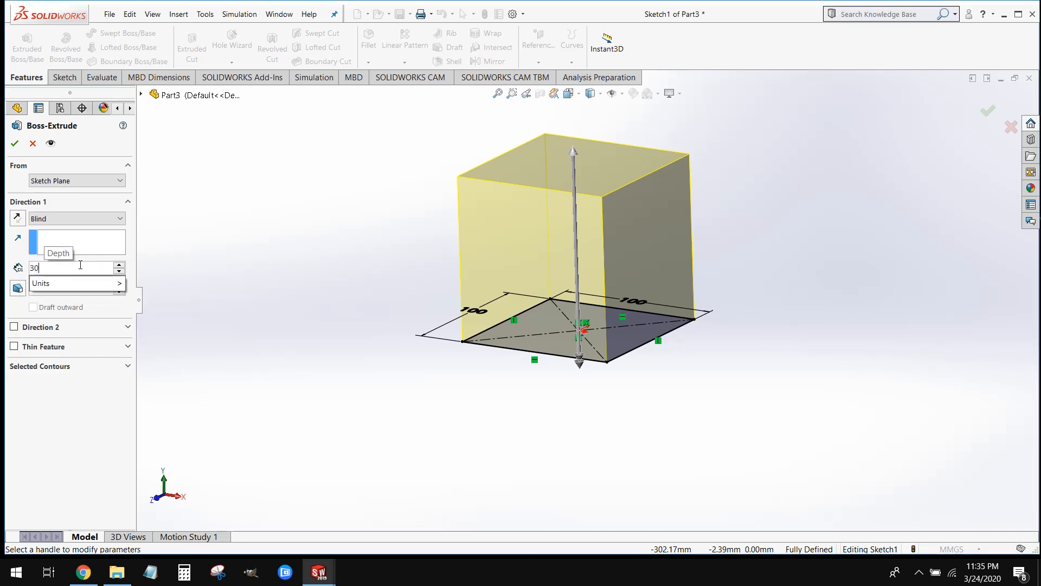
{"action": "key", "text": "Return"}
{"action": "left_click", "coordinate": [178, 278]}
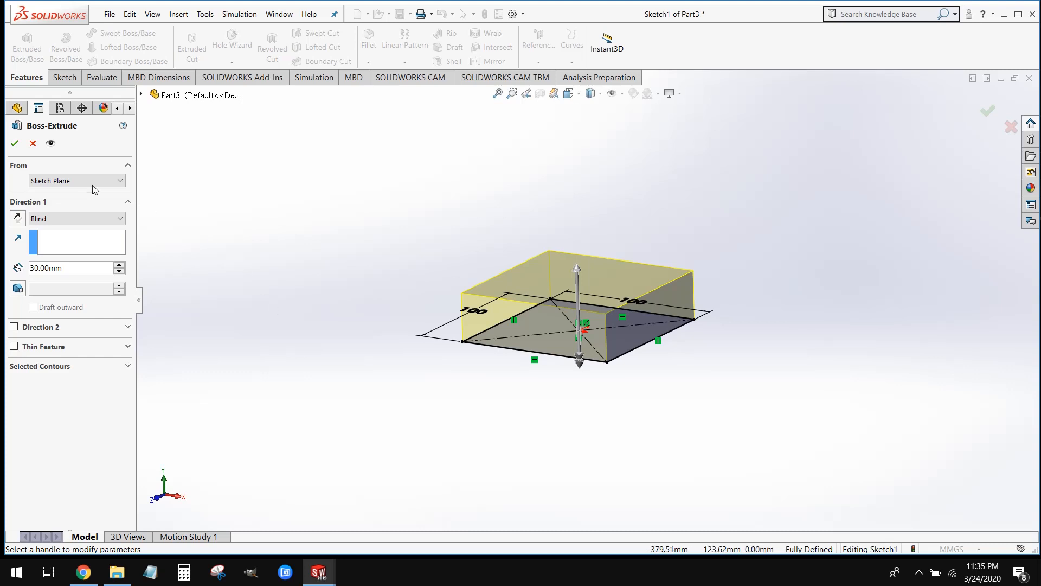
{"action": "left_click", "coordinate": [15, 145]}
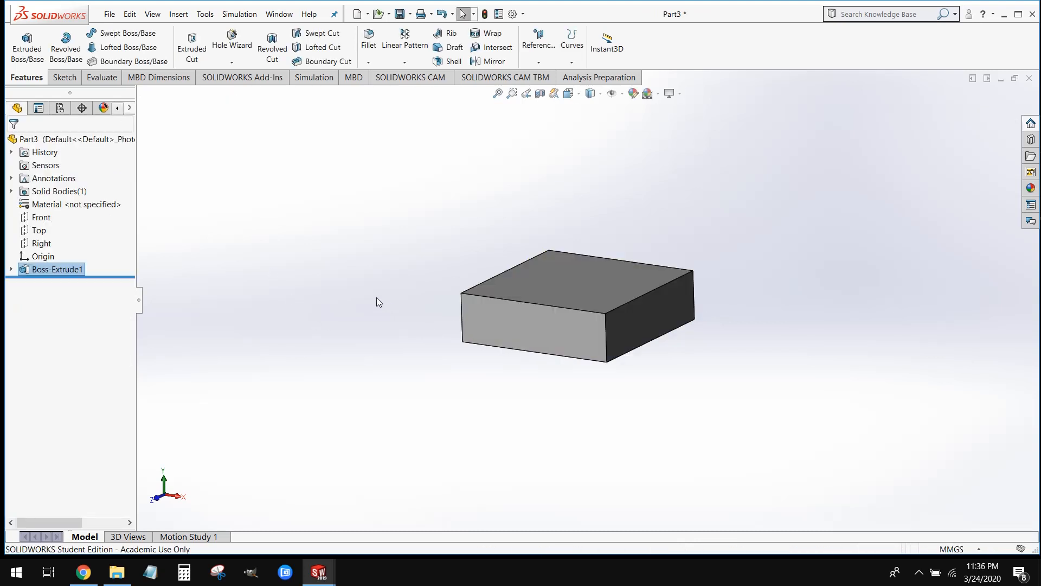
Open the Save As dialog for the part and cancel it without saving
{"action": "mouse_move", "coordinate": [483, 383]}
{"action": "middle_mouse_down"}
{"action": "mouse_move", "coordinate": [569, 335]}
{"action": "mouse_move", "coordinate": [506, 356]}
{"action": "mouse_move", "coordinate": [492, 375]}
{"action": "middle_mouse_up"}
{"action": "middle_click_drag", "start_coordinate": [583, 360], "coordinate": [478, 419]}
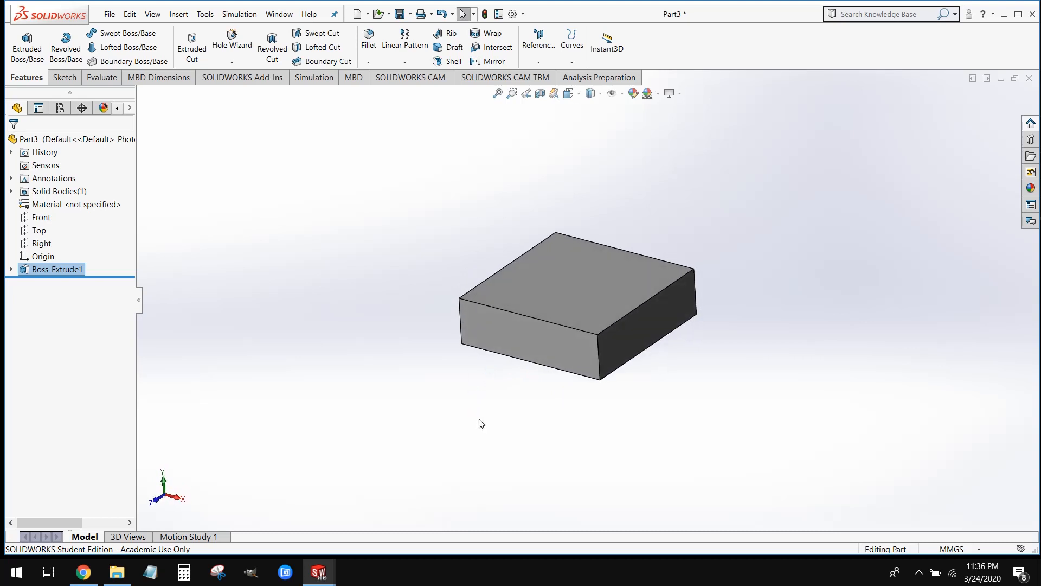
{"action": "left_click", "coordinate": [482, 417]}
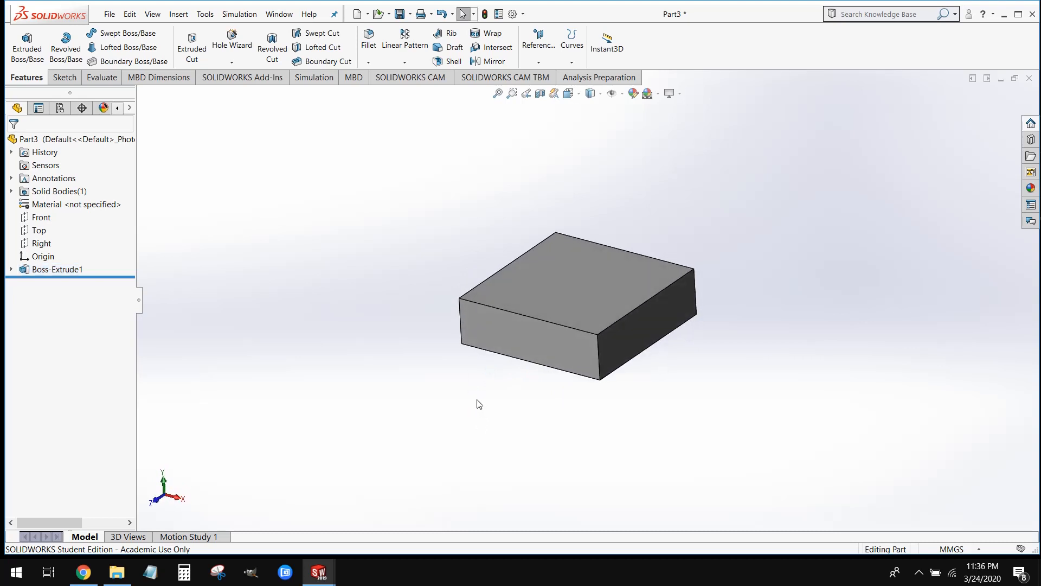
{"action": "left_click", "coordinate": [400, 15]}
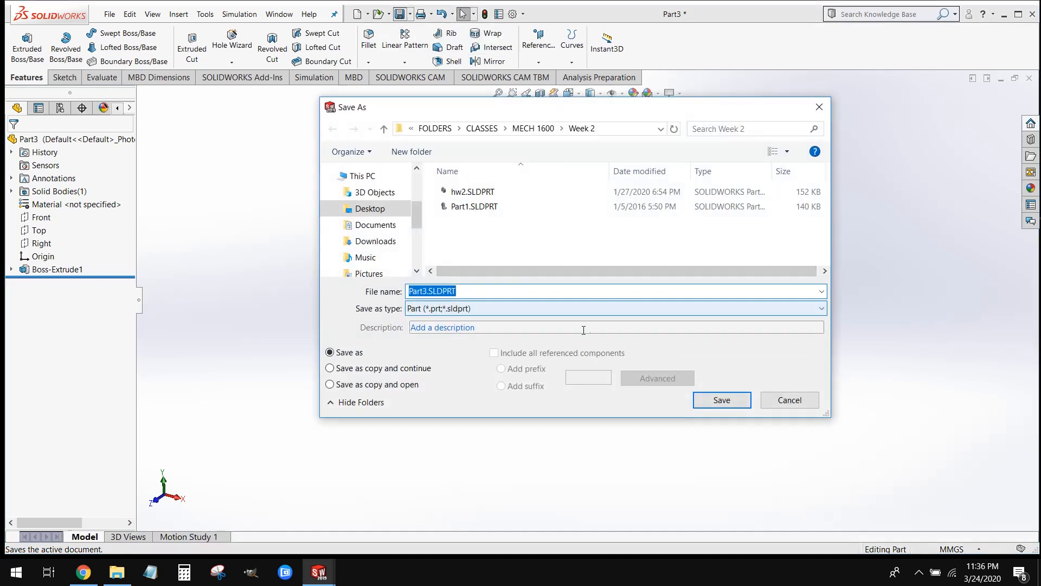
{"action": "left_click", "coordinate": [781, 400]}
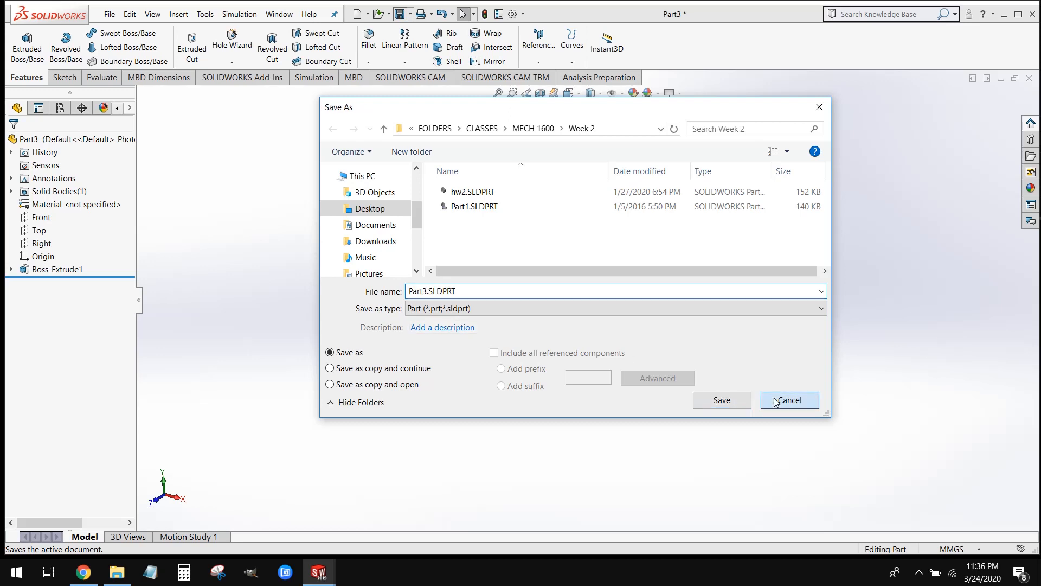
Examine the extruded block from several directions and zoom levels
{"action": "key", "text": "f"}
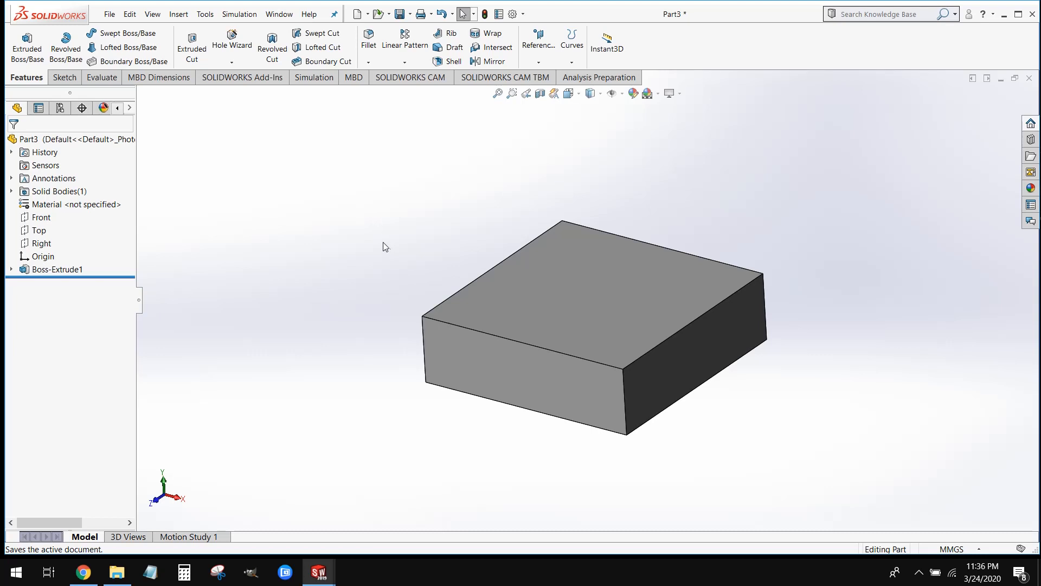
{"action": "mouse_move", "coordinate": [384, 292]}
{"action": "middle_mouse_down"}
{"action": "mouse_move", "coordinate": [418, 202]}
{"action": "mouse_move", "coordinate": [371, 290]}
{"action": "middle_mouse_up"}
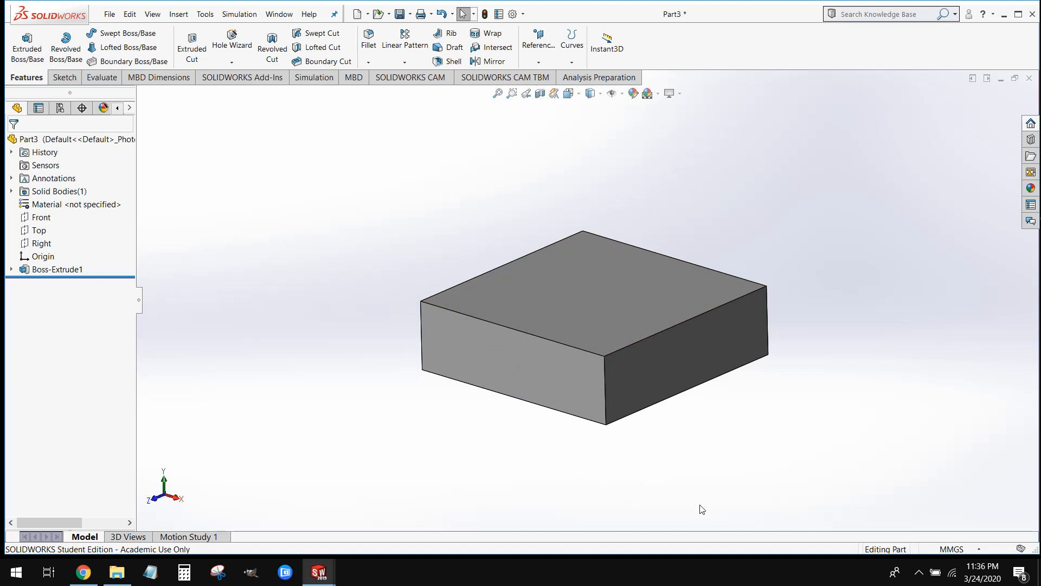
{"action": "middle_click_drag", "start_coordinate": [657, 475], "coordinate": [735, 428]}
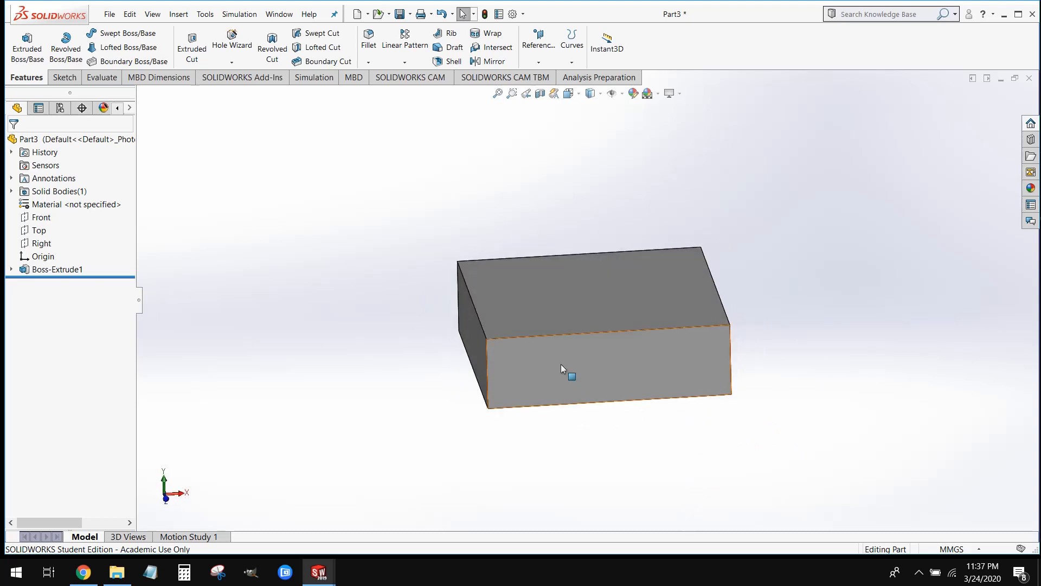
{"action": "scroll", "coordinate": [560, 373], "scroll_direction": "up", "scroll_amount": 3}
{"action": "scroll", "coordinate": [623, 279], "scroll_direction": "down", "scroll_amount": 4}
{"action": "scroll", "coordinate": [627, 239], "scroll_direction": "up", "scroll_amount": 3}
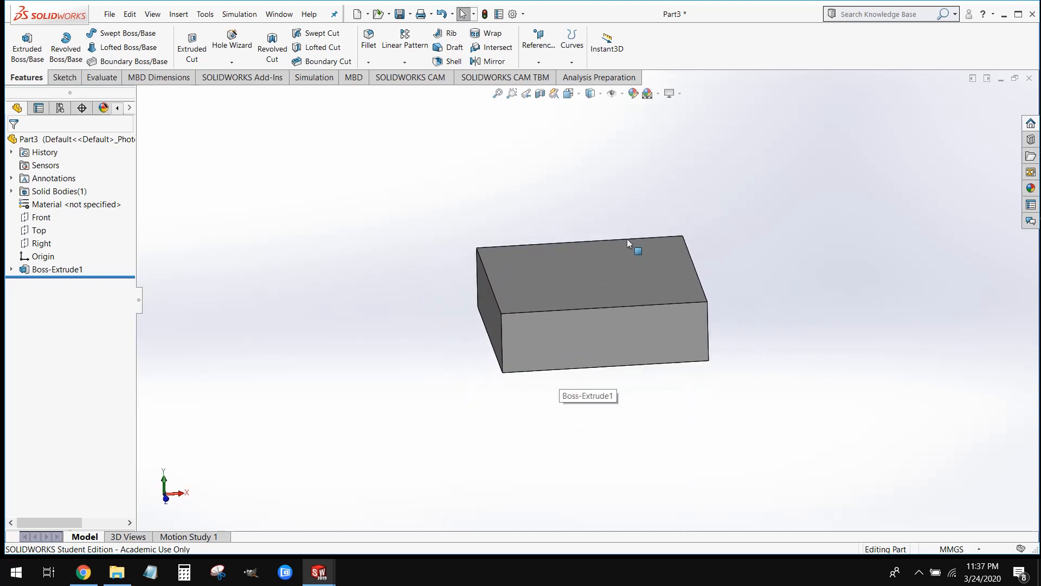
{"action": "scroll", "coordinate": [635, 236], "scroll_direction": "down", "scroll_amount": 2}
{"action": "scroll", "coordinate": [635, 236], "scroll_direction": "down", "scroll_amount": 1}
{"action": "scroll", "coordinate": [620, 362], "scroll_direction": "up", "scroll_amount": 4}
{"action": "scroll", "coordinate": [488, 364], "scroll_direction": "down", "scroll_amount": 4}
{"action": "scroll", "coordinate": [492, 352], "scroll_direction": "up", "scroll_amount": 2}
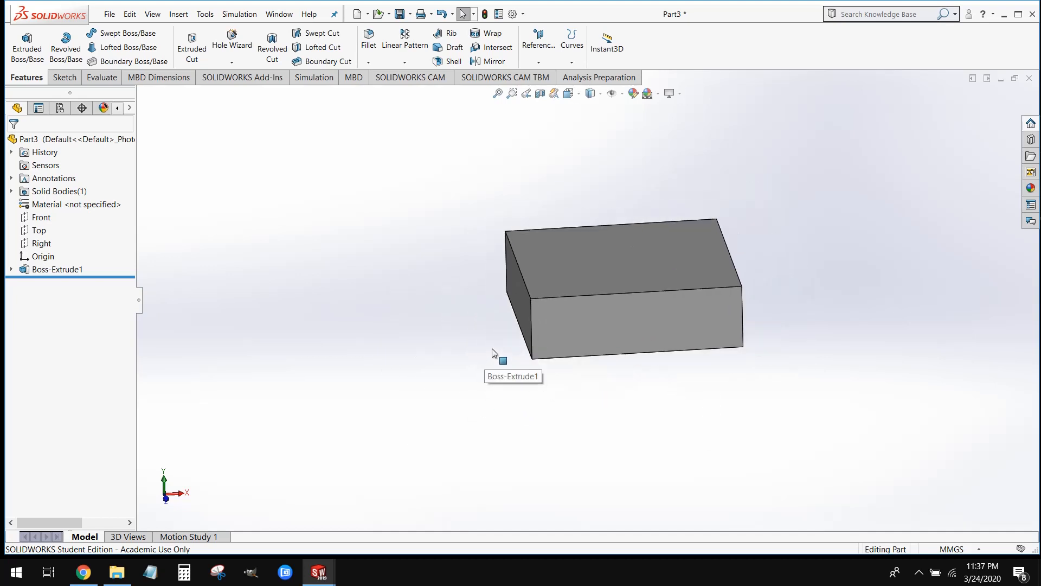
{"action": "scroll", "coordinate": [724, 282], "scroll_direction": "down", "scroll_amount": 1}
{"action": "middle_click_drag", "start_coordinate": [823, 408], "coordinate": [727, 409]}
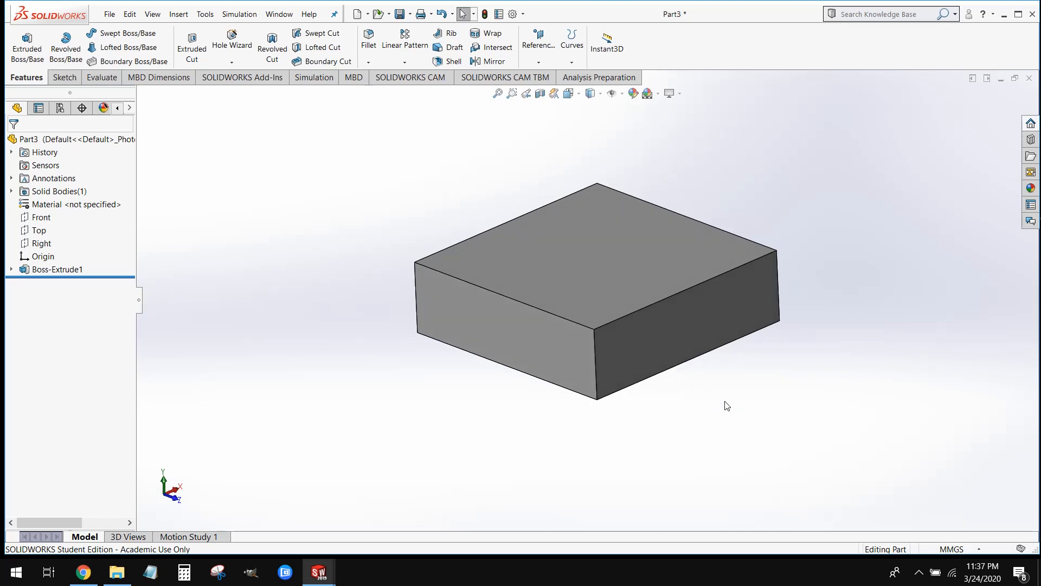
View the block from all around by rotating it stepwise in one direction
{"action": "key", "text": "Left"}
{"action": "key", "text": "Left"}
{"action": "key", "text": "Left"}
{"action": "key", "text": "Left"}
{"action": "key", "text": "Left"}
{"action": "key", "text": "Left"}
{"action": "key", "text": "Left"}
{"action": "key", "text": "Left"}
{"action": "key", "text": "Left"}
{"action": "key", "text": "Left"}
{"action": "key", "text": "Left"}
{"action": "key", "text": "Left"}
{"action": "key", "text": "Left"}
{"action": "key", "text": "Left"}
{"action": "key", "text": "Left"}
{"action": "key", "text": "Left"}
{"action": "key", "text": "Left"}
{"action": "key", "text": "Left"}
{"action": "key", "text": "Left"}
{"action": "key", "text": "Left"}
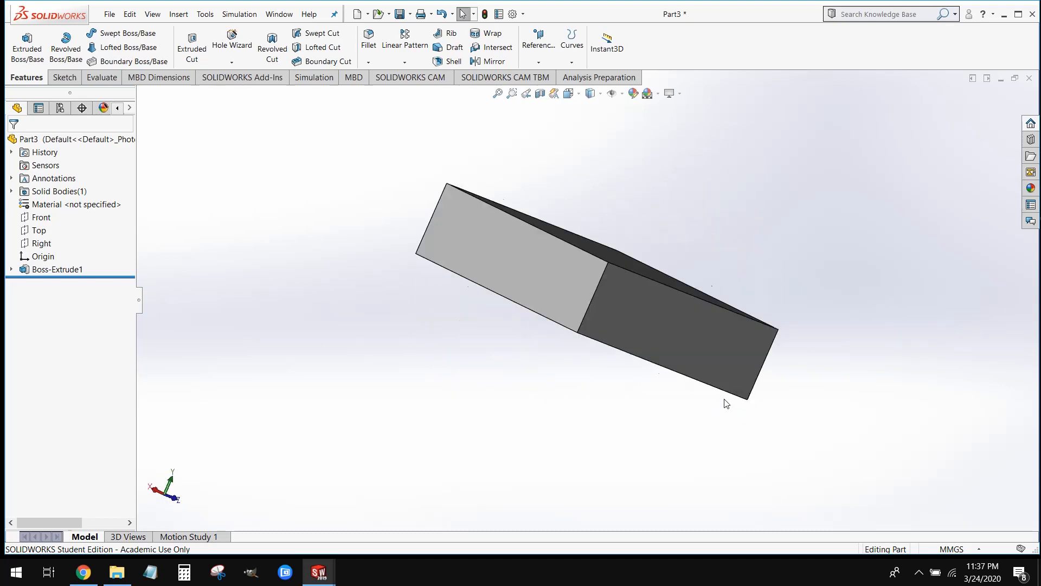
{"action": "key", "text": "Left"}
{"action": "key", "text": "Left"}
{"action": "key", "text": "Left"}
{"action": "key", "text": "Left"}
{"action": "key", "text": "Left"}
{"action": "key", "text": "Left"}
{"action": "key", "text": "Left"}
{"action": "key", "text": "Left"}
{"action": "key", "text": "Left"}
{"action": "key", "text": "Left"}
{"action": "key", "text": "Left"}
{"action": "key", "text": "Left"}
{"action": "key", "text": "Left"}
{"action": "key", "text": "Left"}
{"action": "key", "text": "Left"}
{"action": "key", "text": "Left"}
{"action": "key", "text": "Left"}
{"action": "key", "text": "Left"}
{"action": "key", "text": "Left"}
{"action": "key", "text": "Left"}
{"action": "key", "text": "Left"}
{"action": "key", "text": "Left"}
{"action": "key", "text": "Left"}
{"action": "key", "text": "Left"}
{"action": "key", "text": "Left"}
{"action": "key", "text": "Left"}
{"action": "key", "text": "Left"}
{"action": "key", "text": "Left"}
{"action": "key", "text": "Left"}
{"action": "key", "text": "Left"}
{"action": "key", "text": "Left"}
{"action": "key", "text": "Left"}
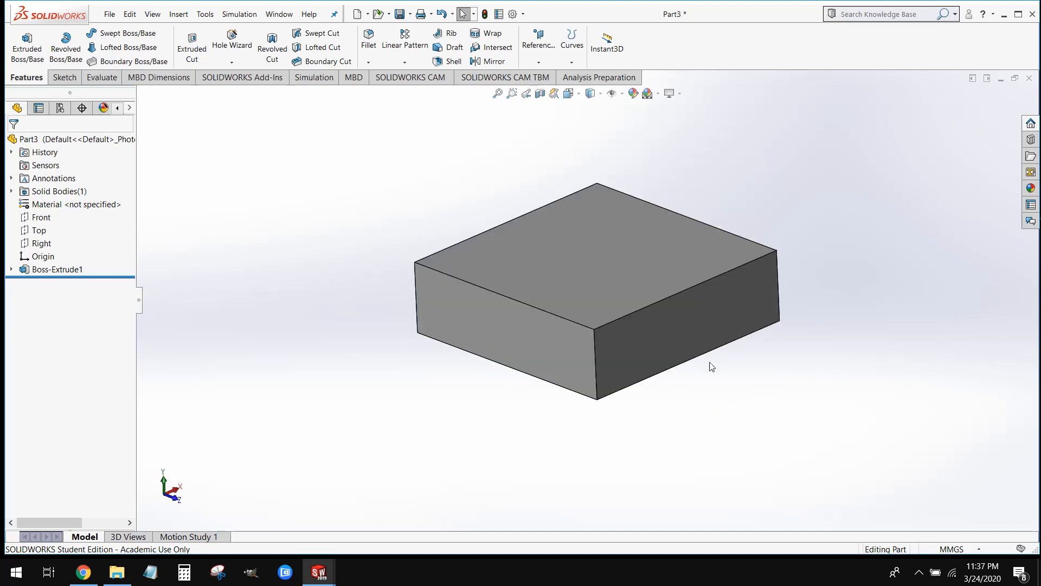
{"action": "scroll", "coordinate": [711, 345], "scroll_direction": "down", "scroll_amount": 1}
{"action": "scroll", "coordinate": [711, 343], "scroll_direction": "up", "scroll_amount": 3}
{"action": "scroll", "coordinate": [711, 343], "scroll_direction": "down", "scroll_amount": 4}
{"action": "scroll", "coordinate": [711, 343], "scroll_direction": "up", "scroll_amount": 5}
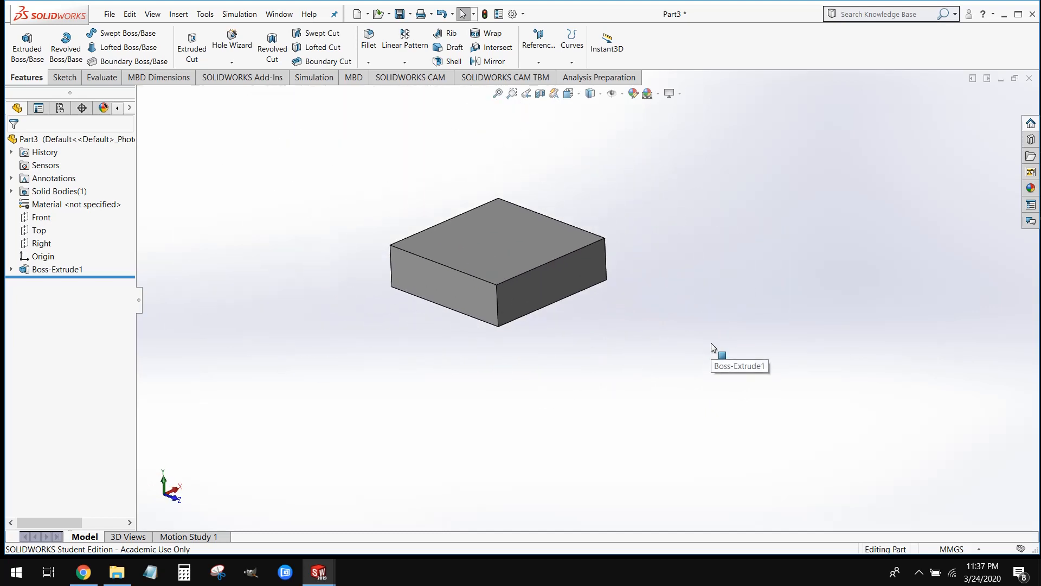
{"action": "scroll", "coordinate": [471, 267], "scroll_direction": "down", "scroll_amount": 2}
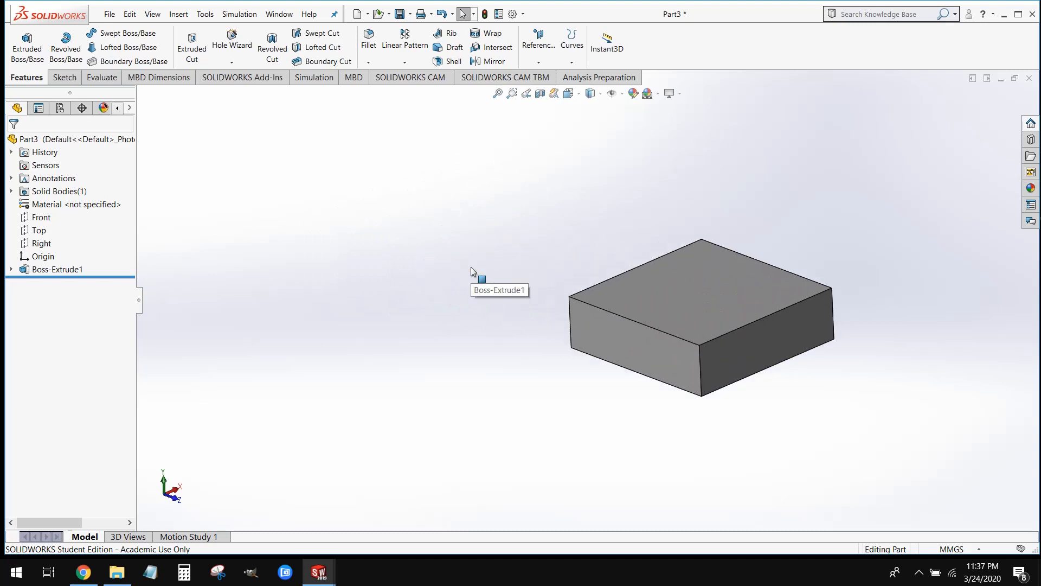
{"action": "scroll", "coordinate": [471, 271], "scroll_direction": "up", "scroll_amount": 4}
{"action": "scroll", "coordinate": [470, 271], "scroll_direction": "down", "scroll_amount": 6}
{"action": "scroll", "coordinate": [471, 271], "scroll_direction": "up", "scroll_amount": 6}
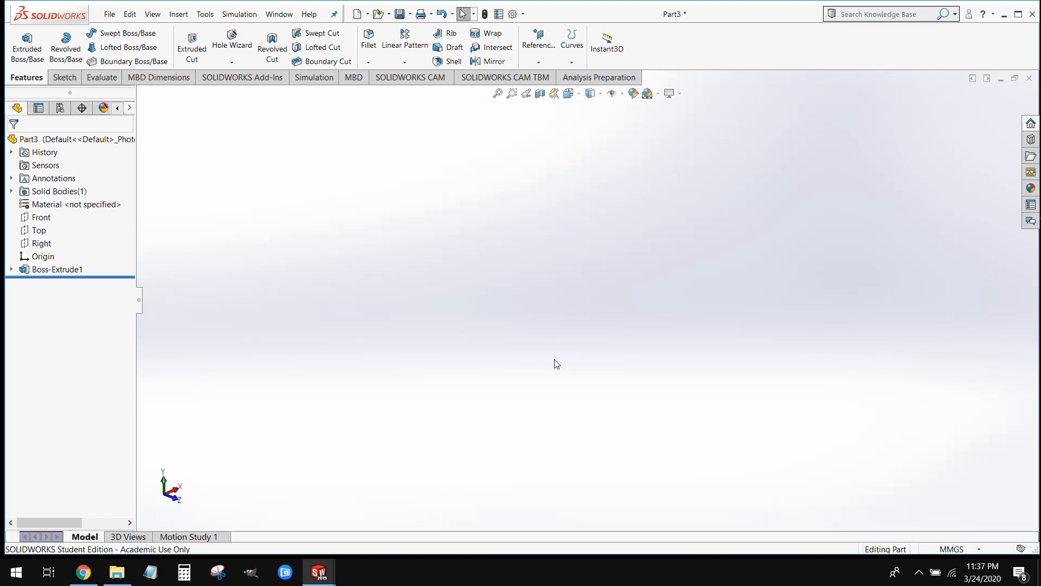
Zoom in and out on the block and fit the whole model in view, finishing with a slight orbit
{"action": "key", "text": "f"}
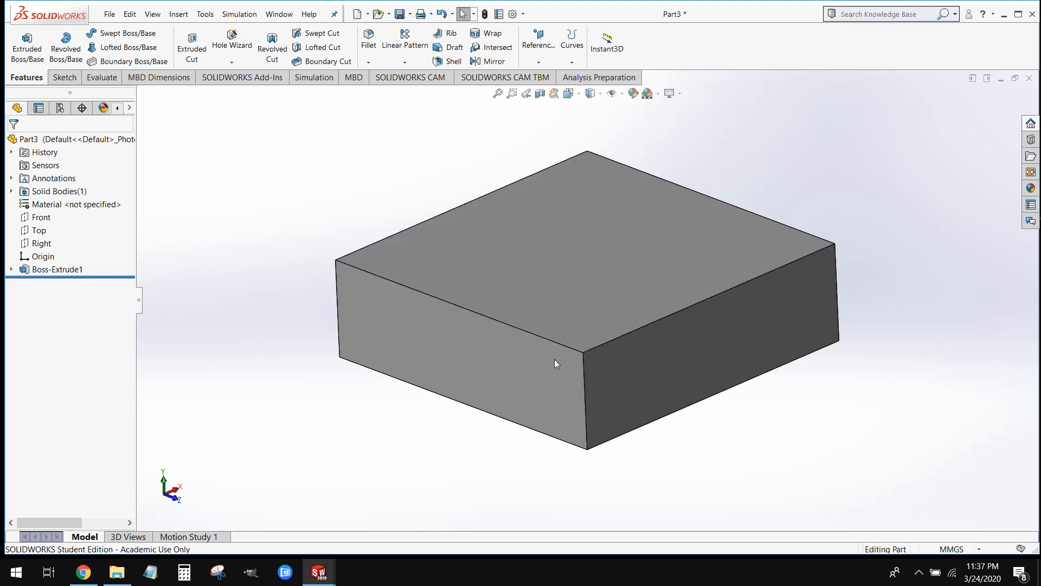
{"action": "scroll", "coordinate": [554, 359], "scroll_direction": "down", "scroll_amount": 7}
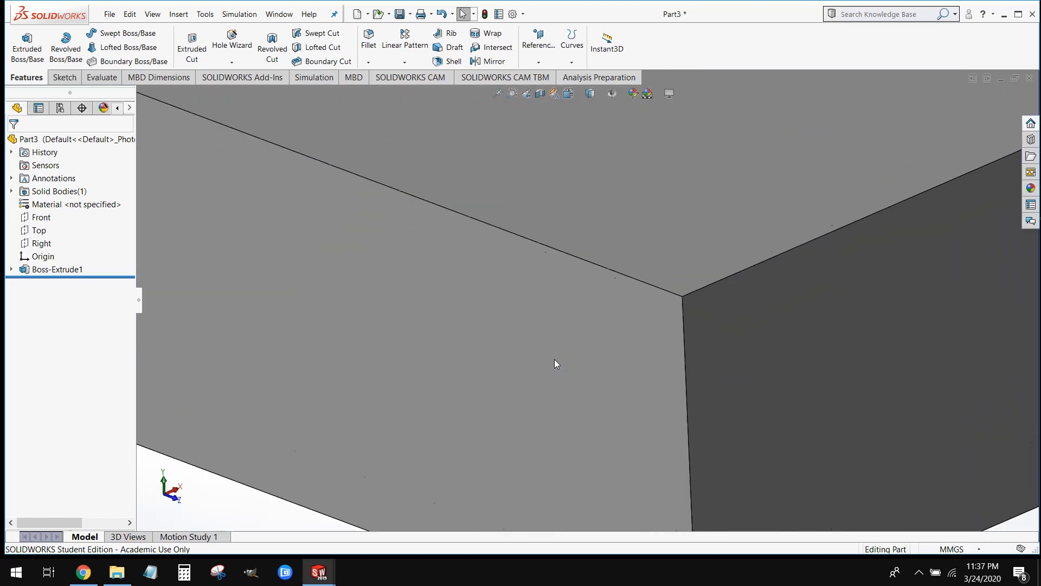
{"action": "scroll", "coordinate": [555, 359], "scroll_direction": "up", "scroll_amount": 18}
{"action": "scroll", "coordinate": [556, 363], "scroll_direction": "up", "scroll_amount": 4}
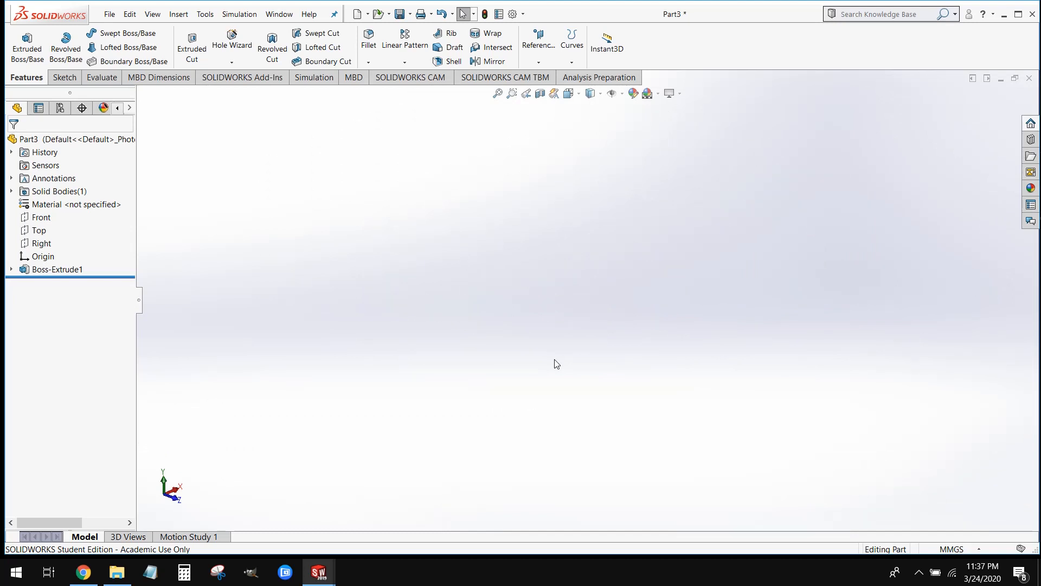
{"action": "key", "text": "f"}
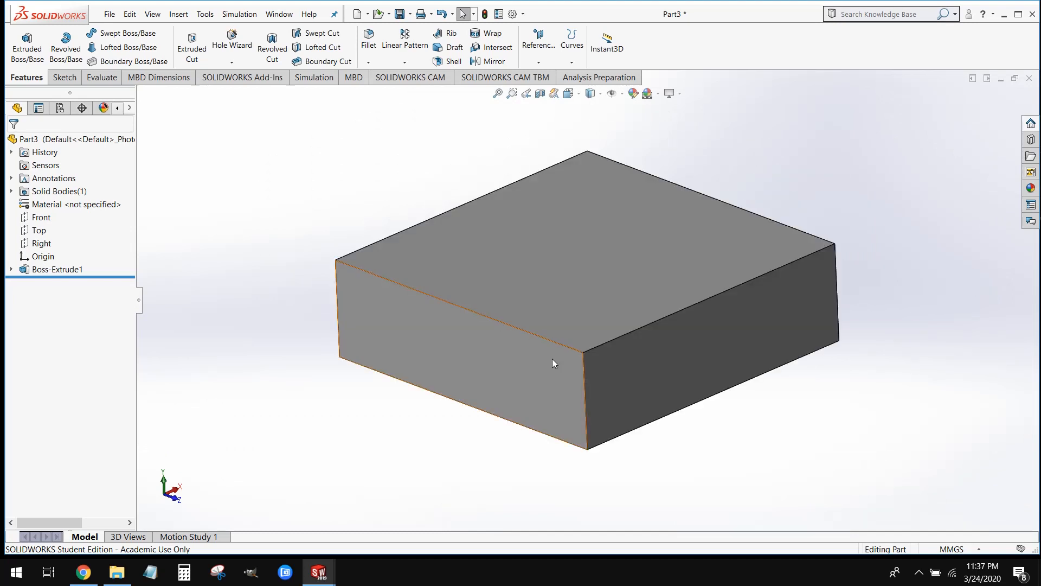
{"action": "mouse_move", "coordinate": [536, 377]}
{"action": "middle_mouse_down"}
{"action": "mouse_move", "coordinate": [559, 322]}
{"action": "mouse_move", "coordinate": [534, 373]}
{"action": "middle_mouse_up"}
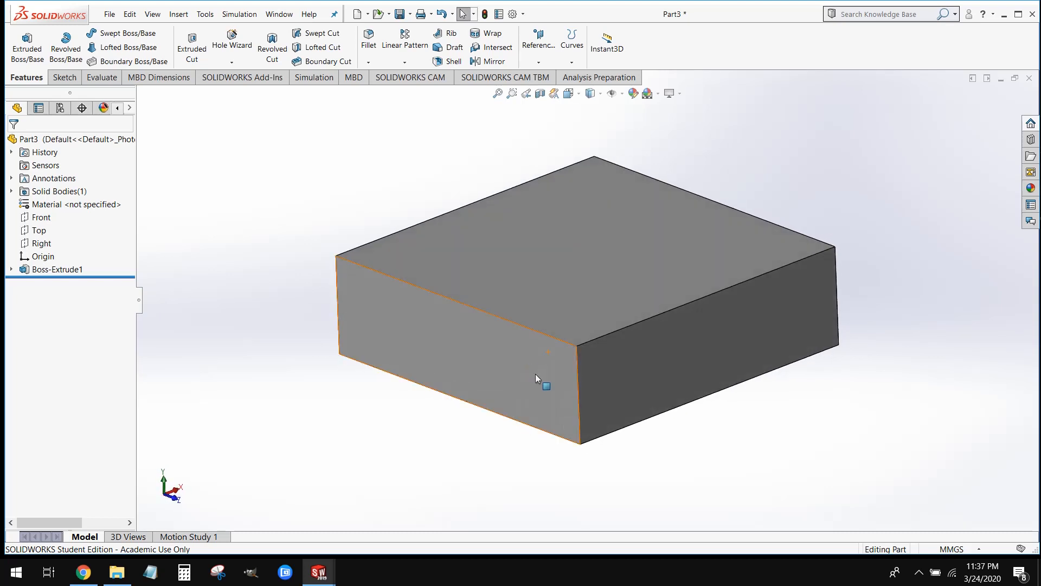
Set the isometric view, orbit the block away from it and restore the isometric view
{"action": "key", "text": "ctrl+7"}
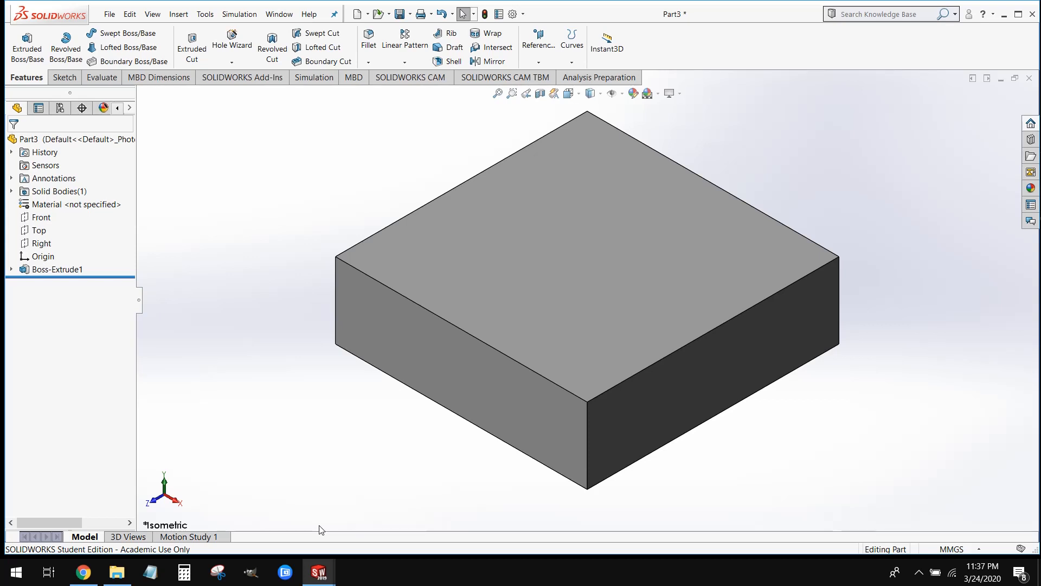
{"action": "middle_click_drag", "start_coordinate": [341, 462], "coordinate": [372, 436]}
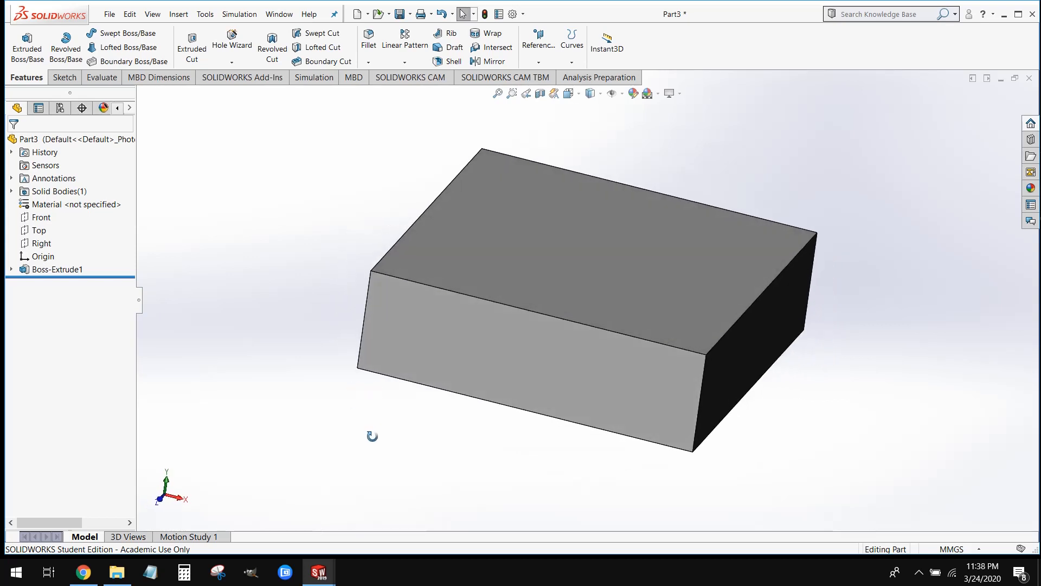
{"action": "key", "text": "ctrl+7"}
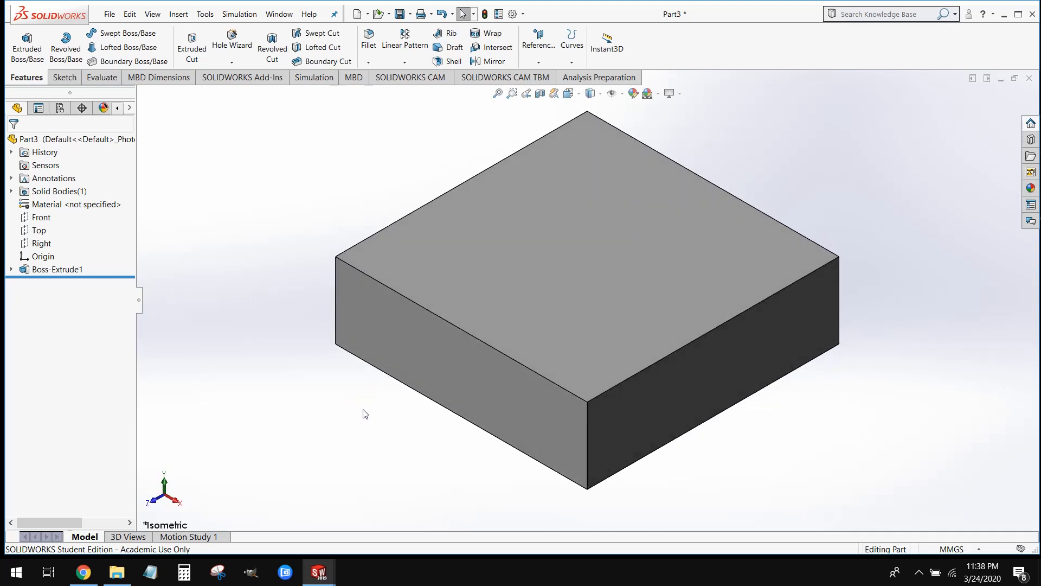
{"action": "scroll", "coordinate": [851, 453], "scroll_direction": "up", "scroll_amount": 1}
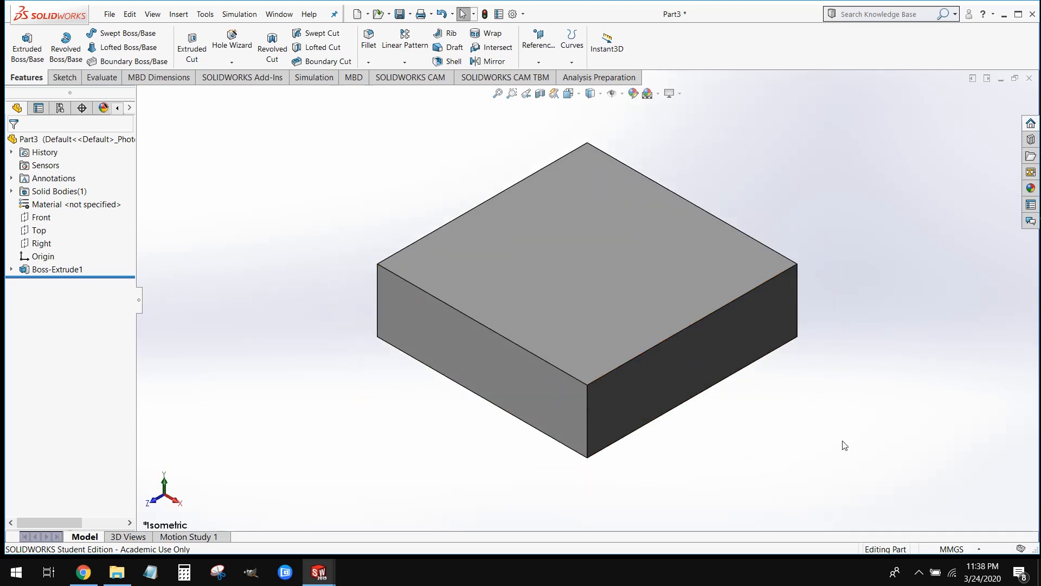
View the block's top face head-on, and orbit back to a fitted three-dimensional view
{"action": "left_click", "coordinate": [654, 298]}
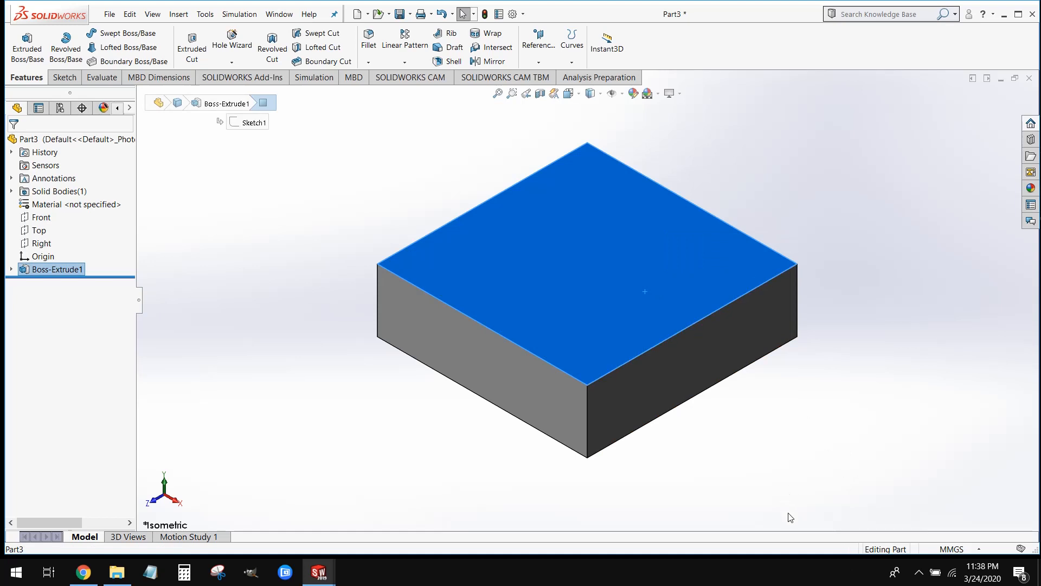
{"action": "key", "text": "ctrl+8"}
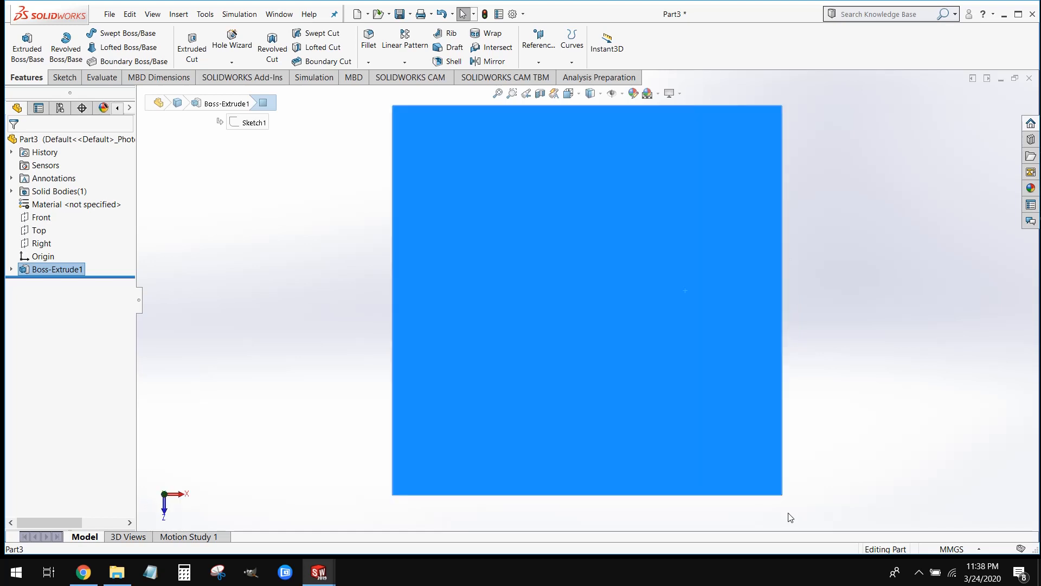
{"action": "left_click", "coordinate": [824, 457]}
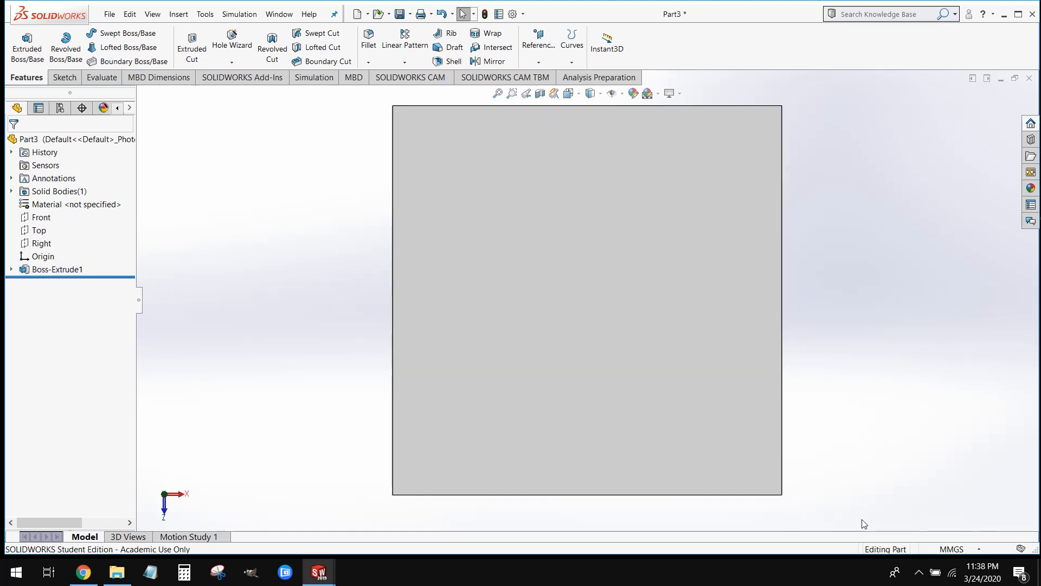
{"action": "scroll", "coordinate": [859, 476], "scroll_direction": "up", "scroll_amount": 2}
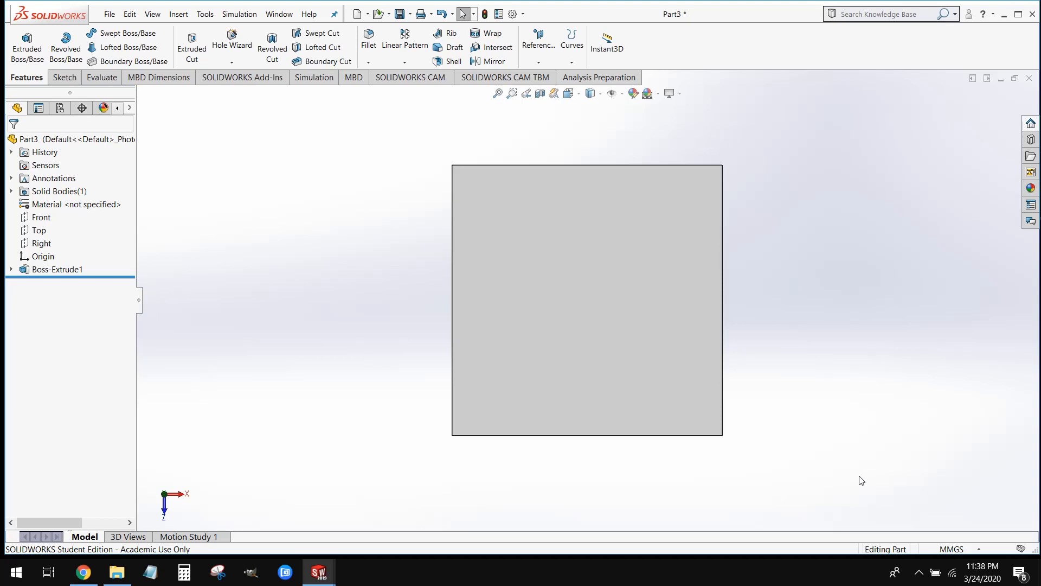
{"action": "middle_click_drag", "start_coordinate": [806, 490], "coordinate": [653, 342]}
{"action": "scroll", "coordinate": [653, 343], "scroll_direction": "up", "scroll_amount": 5}
{"action": "key", "text": "f"}
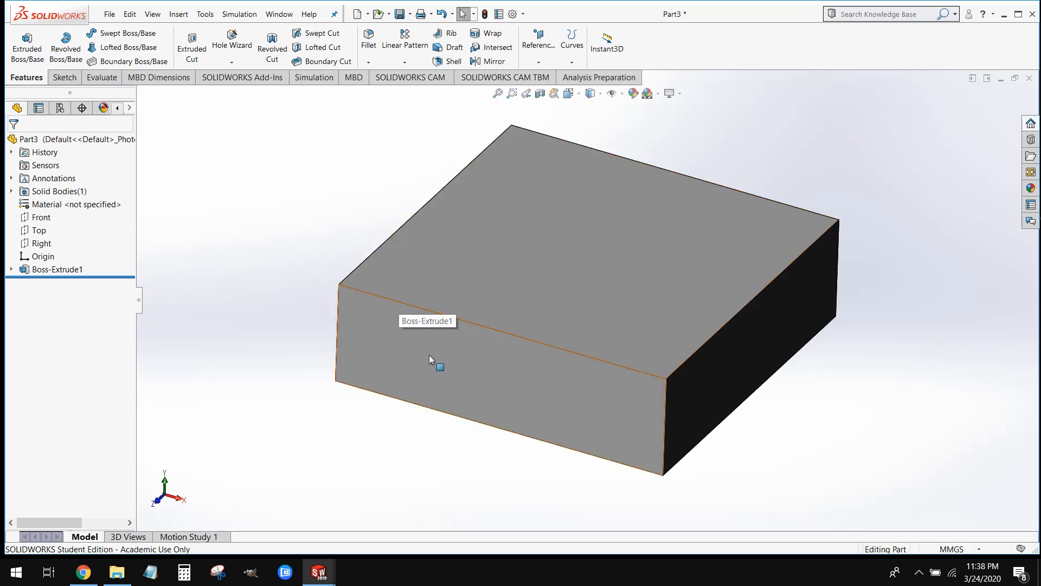
Switch from the isometric view to a view normal to the top face and back to an angled view
{"action": "key", "text": "ctrl+7"}
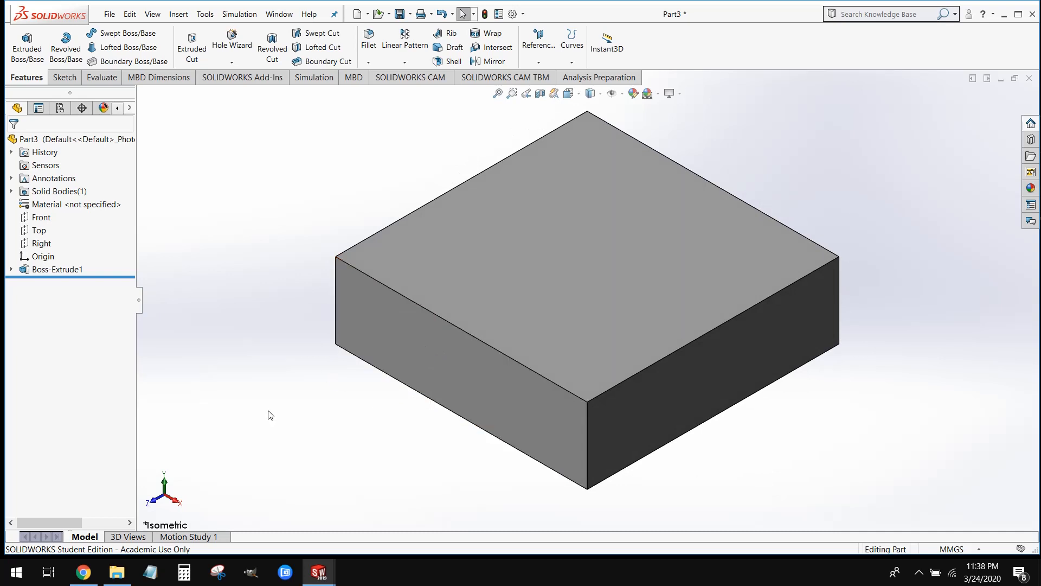
{"action": "left_click", "coordinate": [605, 255]}
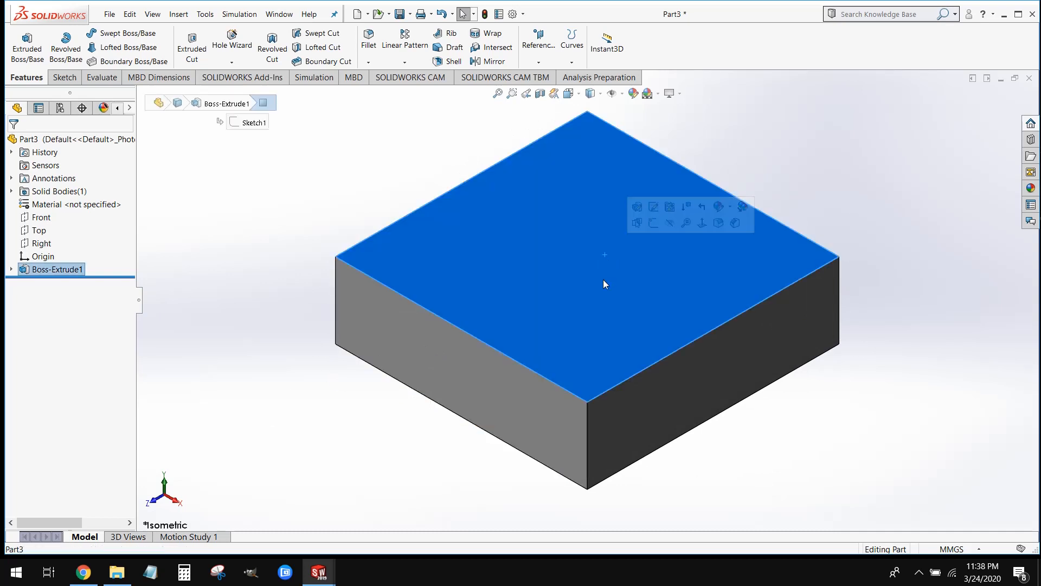
{"action": "key", "text": "ctrl+8"}
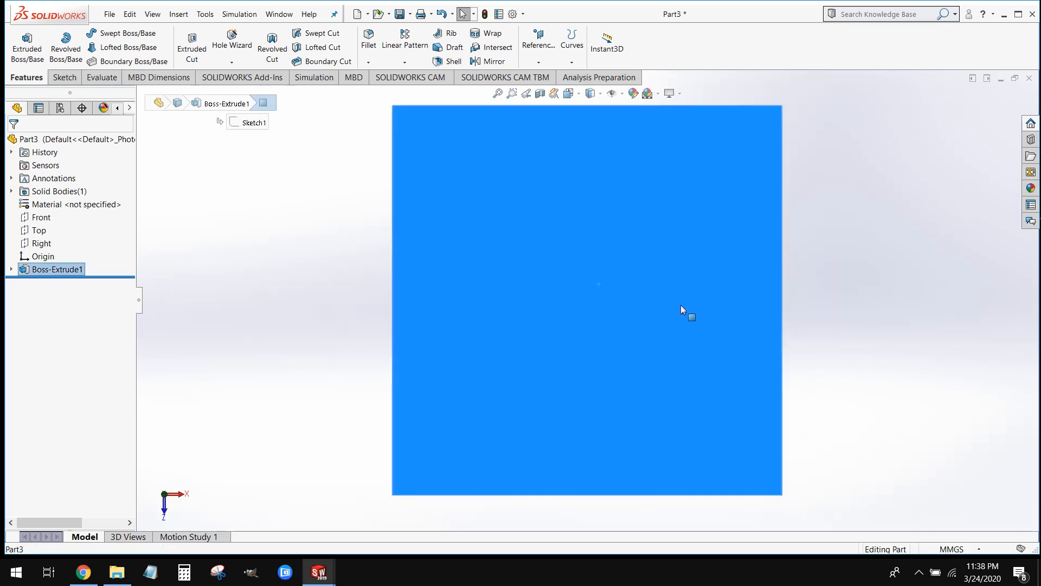
{"action": "left_click", "coordinate": [859, 224]}
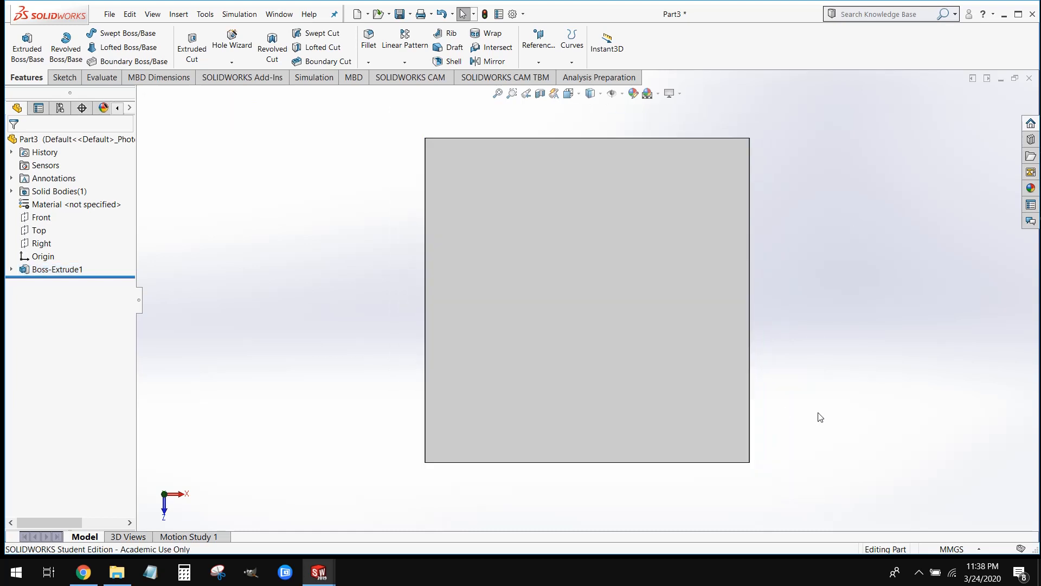
{"action": "middle_click_drag", "start_coordinate": [815, 407], "coordinate": [790, 211]}
{"action": "key", "text": "ctrl+7"}
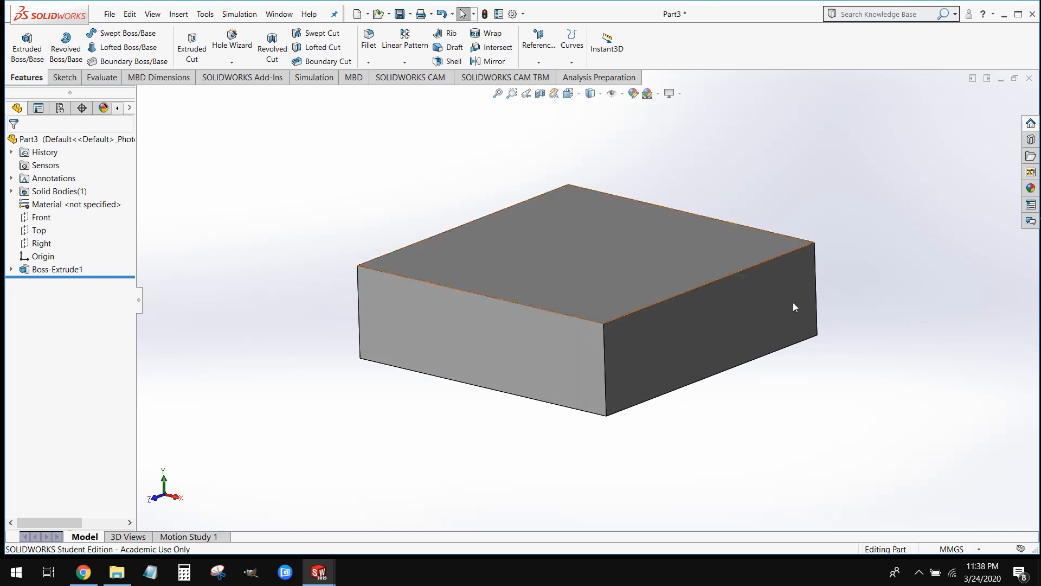
Roll the hw2 reference part back to just after Boss-Extrude2 and return to the Part3 document, maximized
{"action": "mouse_move", "coordinate": [319, 572]}
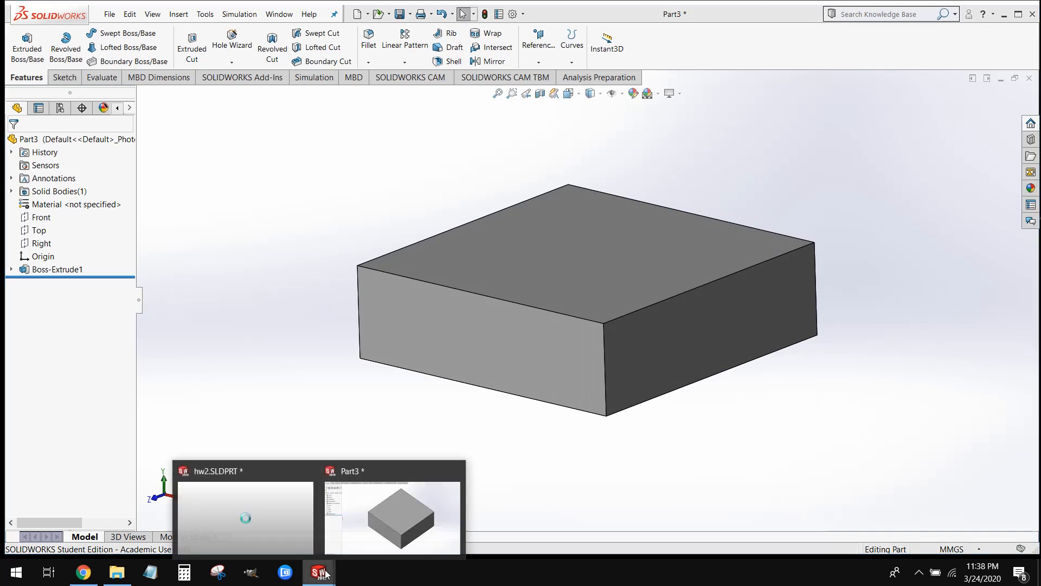
{"action": "left_click", "coordinate": [272, 537]}
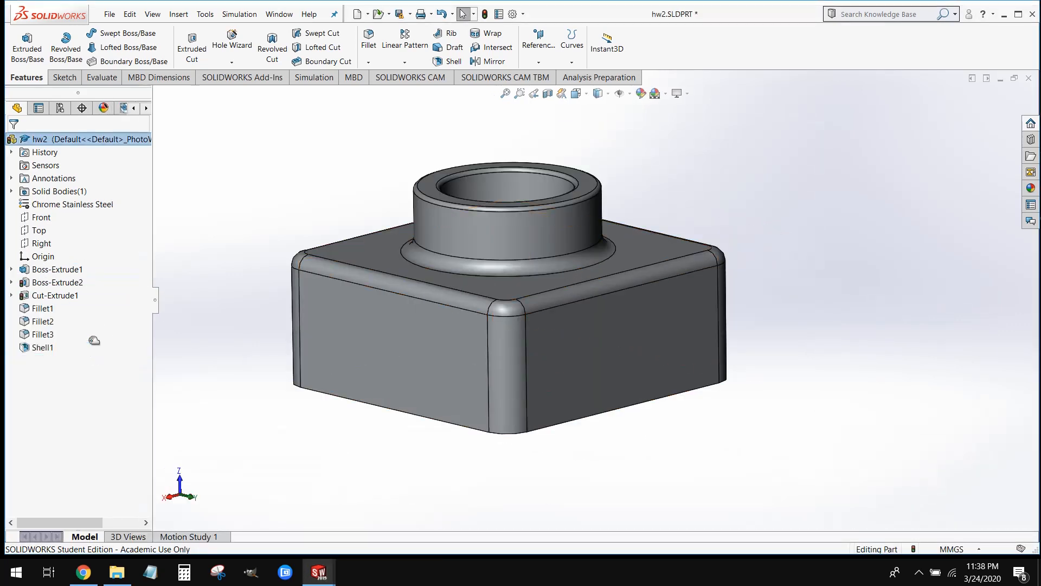
{"action": "left_click_drag", "start_coordinate": [98, 296], "coordinate": [103, 297]}
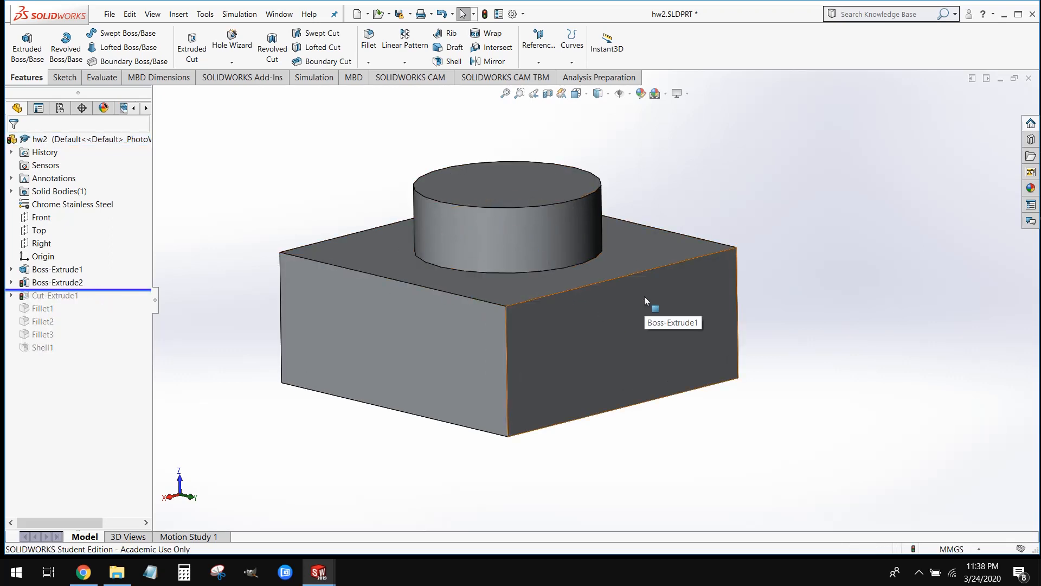
{"action": "left_click", "coordinate": [1001, 79]}
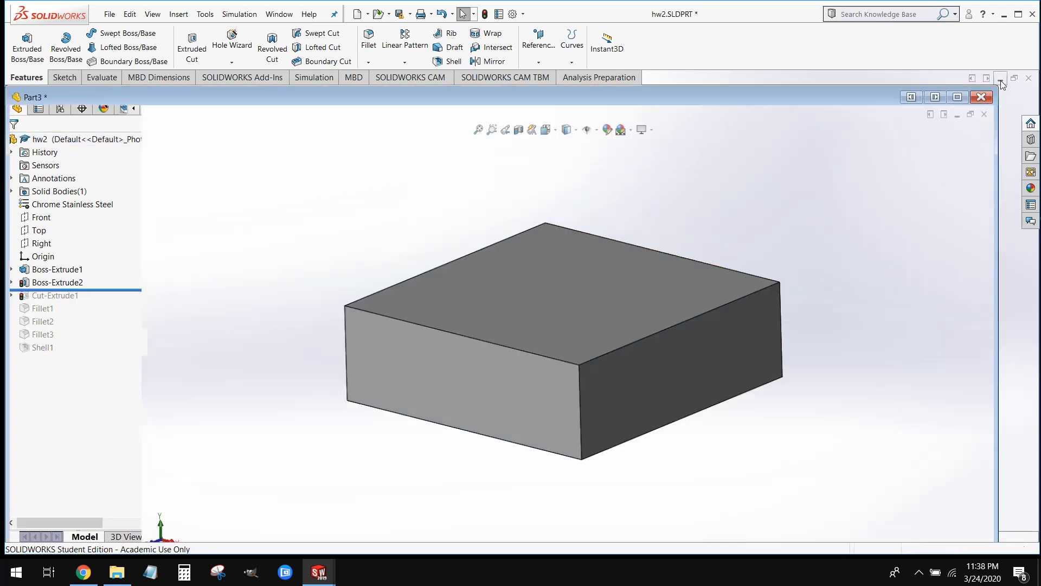
{"action": "left_click", "coordinate": [957, 96]}
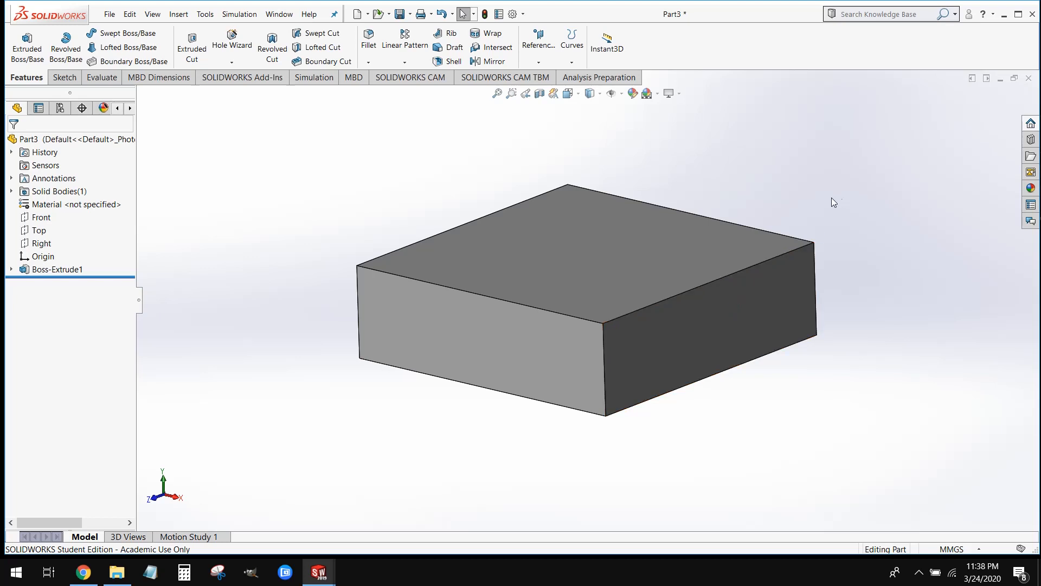
Highlight the Top, Front and Right planes in turn to compare them with the block, and clear the selection
{"action": "left_click", "coordinate": [39, 230]}
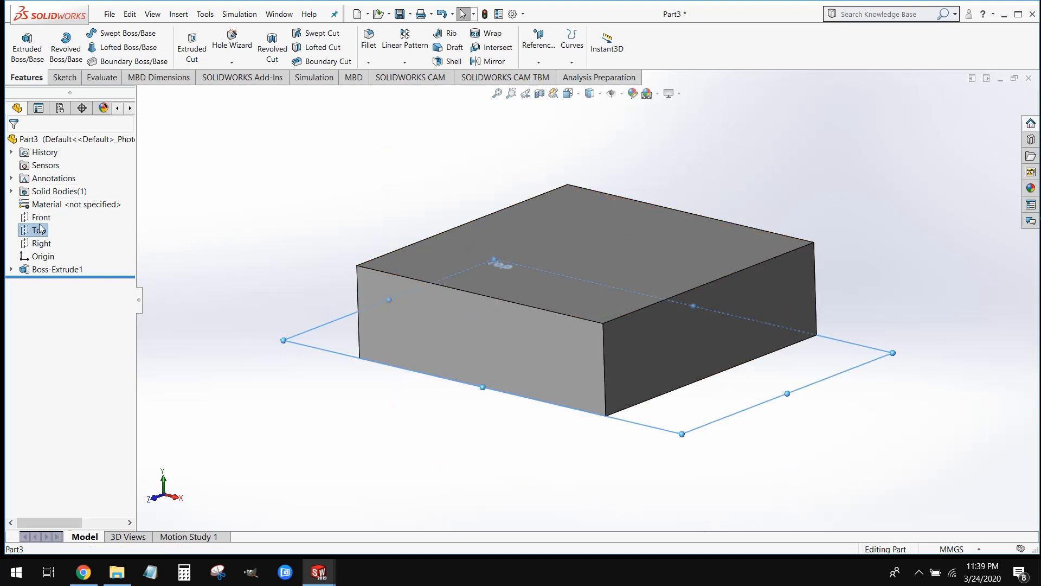
{"action": "left_click", "coordinate": [41, 217], "text": "ctrl"}
{"action": "left_click", "coordinate": [41, 243], "text": "ctrl"}
{"action": "middle_click_drag", "start_coordinate": [282, 279], "coordinate": [294, 321]}
{"action": "left_click", "coordinate": [212, 327]}
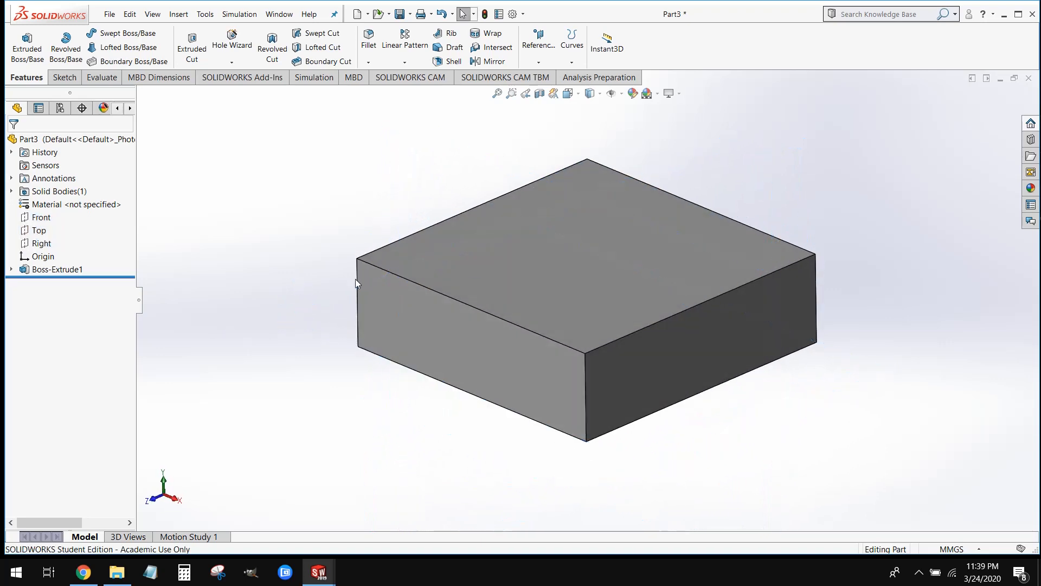
Select the block's top face and its two front side faces in turn to examine them as possible sketch planes
{"action": "left_click", "coordinate": [465, 260]}
{"action": "left_click", "coordinate": [429, 328]}
{"action": "left_click", "coordinate": [613, 320]}
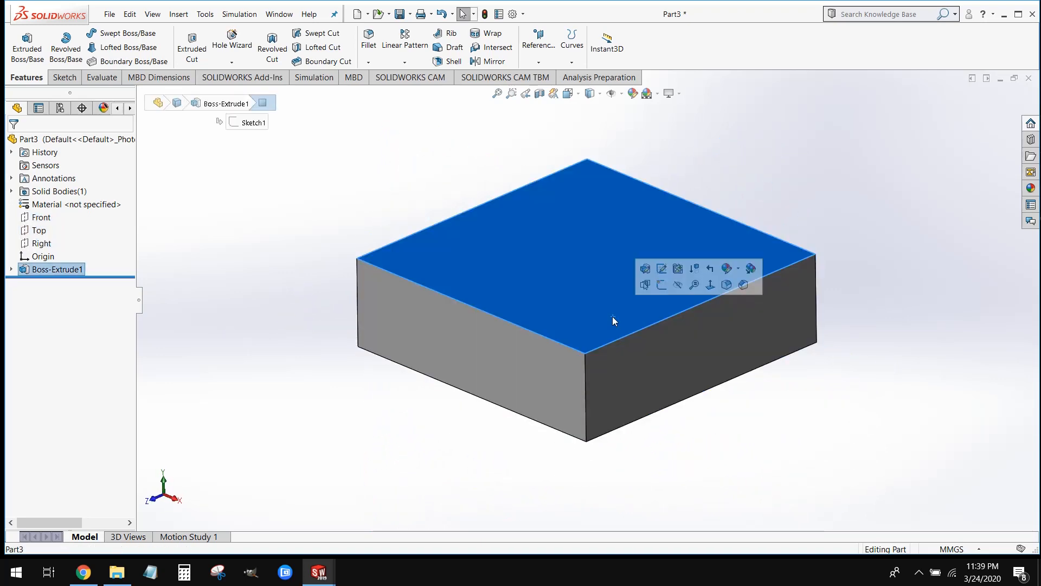
{"action": "left_click", "coordinate": [545, 378]}
{"action": "left_click", "coordinate": [619, 378]}
{"action": "left_click", "coordinate": [607, 317]}
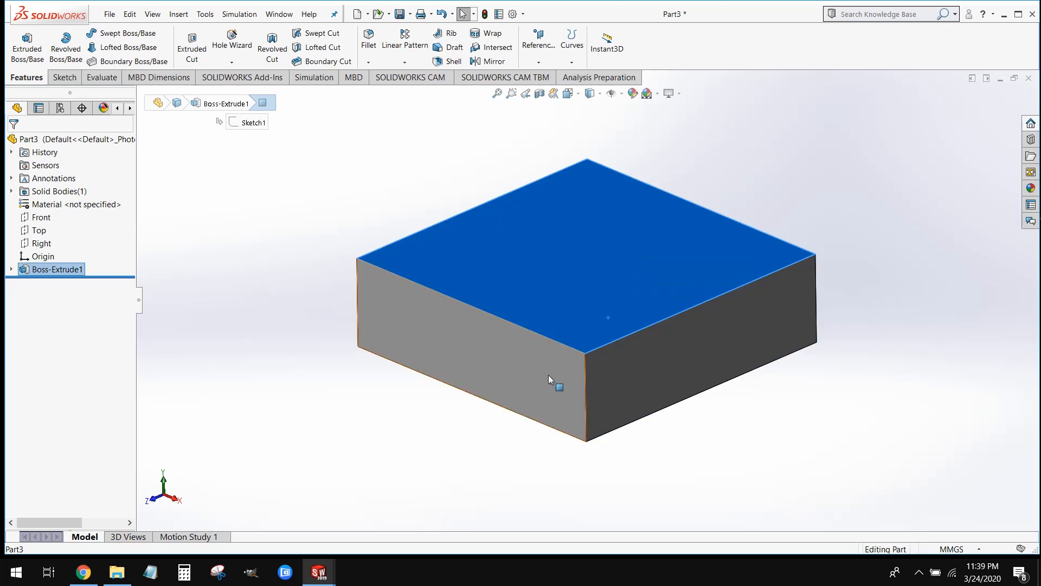
{"action": "left_click", "coordinate": [549, 375]}
{"action": "left_click", "coordinate": [616, 384]}
Start a new sketch on the block's top face and orient the view normal to it
{"action": "left_click", "coordinate": [601, 338]}
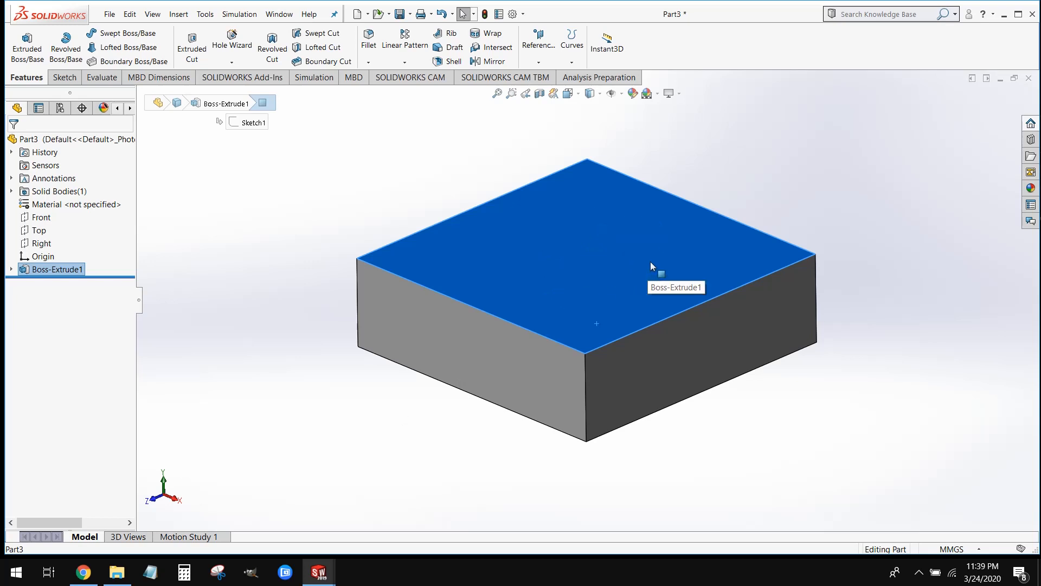
{"action": "left_click", "coordinate": [68, 81]}
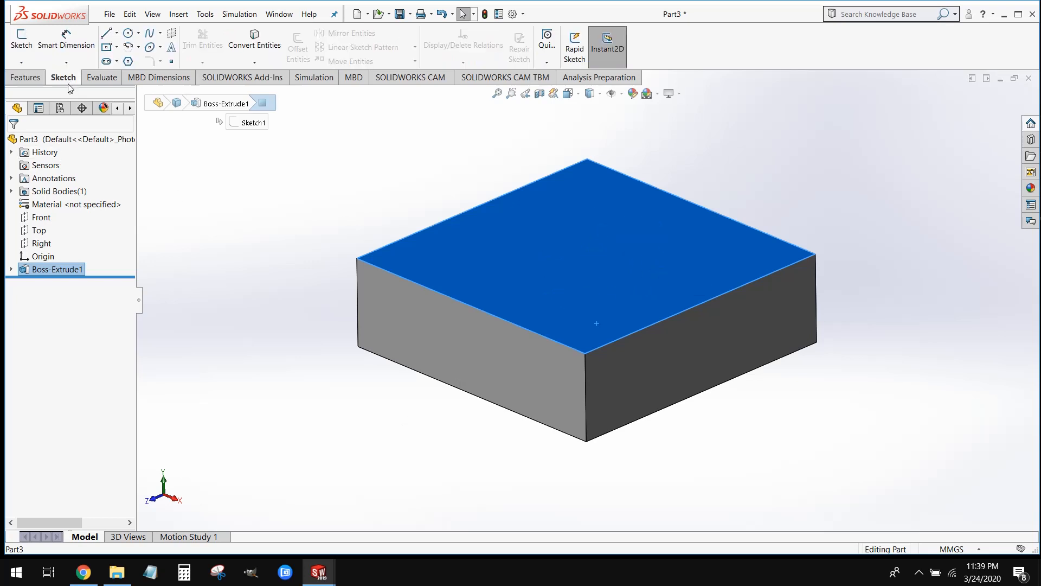
{"action": "left_click", "coordinate": [20, 46]}
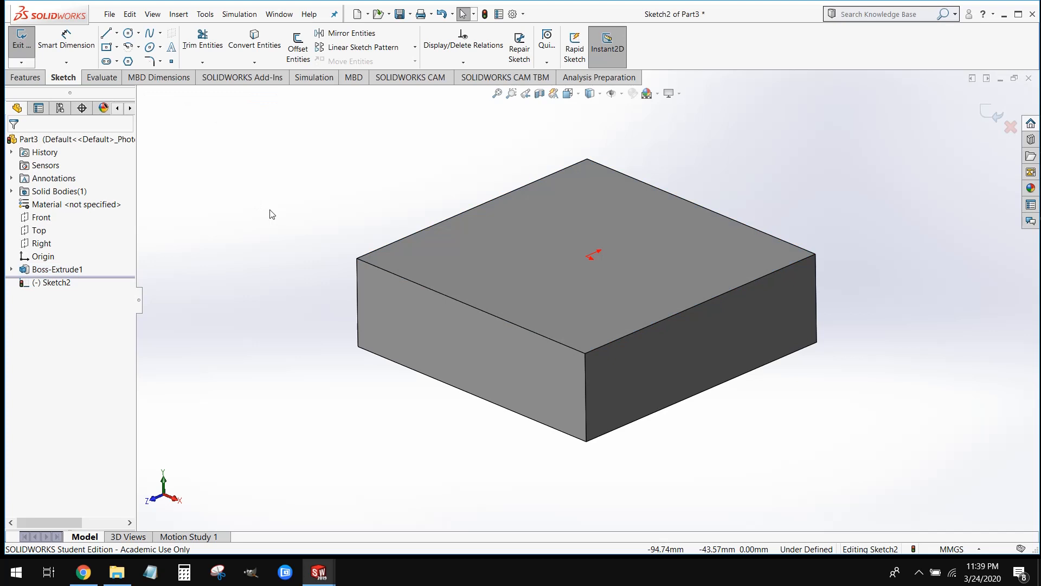
{"action": "key", "text": "ctrl+8"}
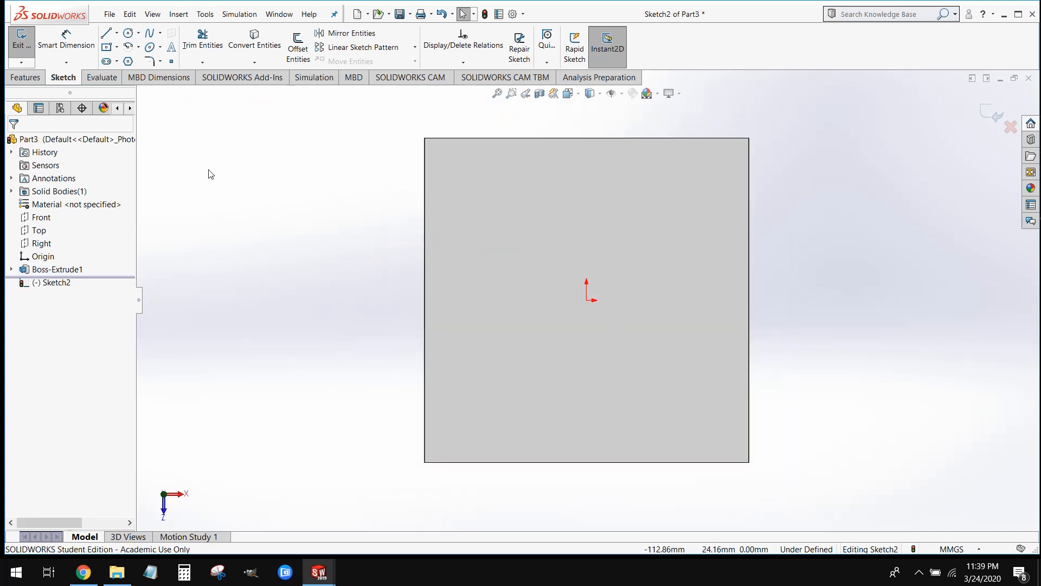
Sketch a circle centred on the origin with a radius of about 32.7 mm and end the Circle tool
{"action": "left_click", "coordinate": [129, 34]}
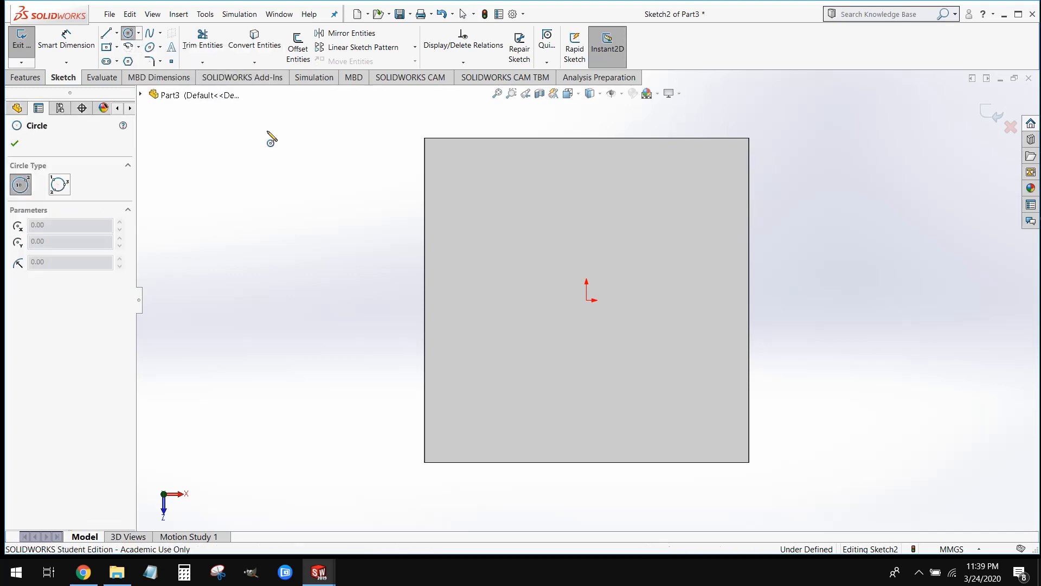
{"action": "left_click", "coordinate": [587, 300]}
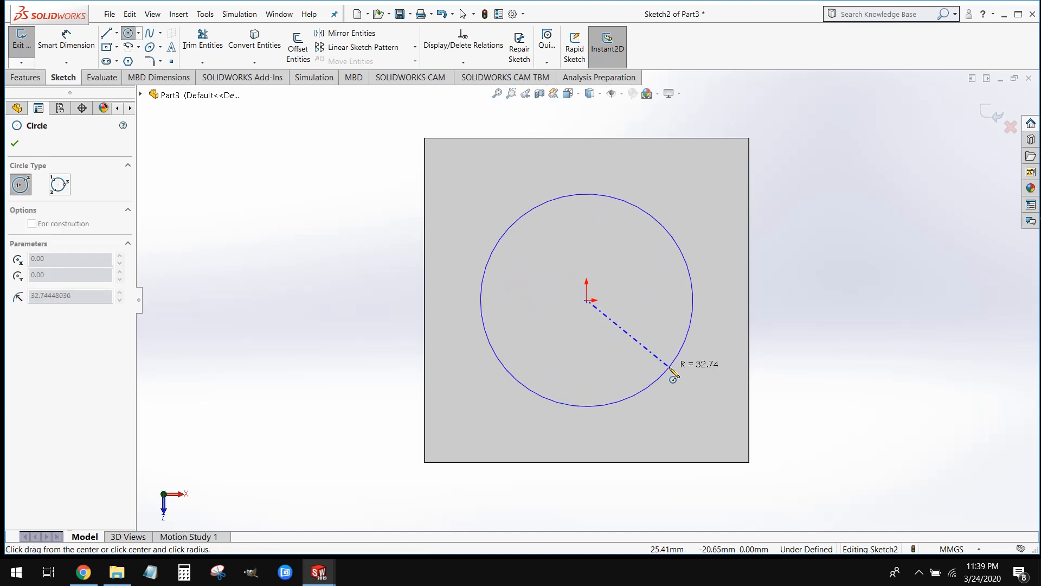
{"action": "left_click", "coordinate": [670, 368]}
{"action": "key", "text": "Escape"}
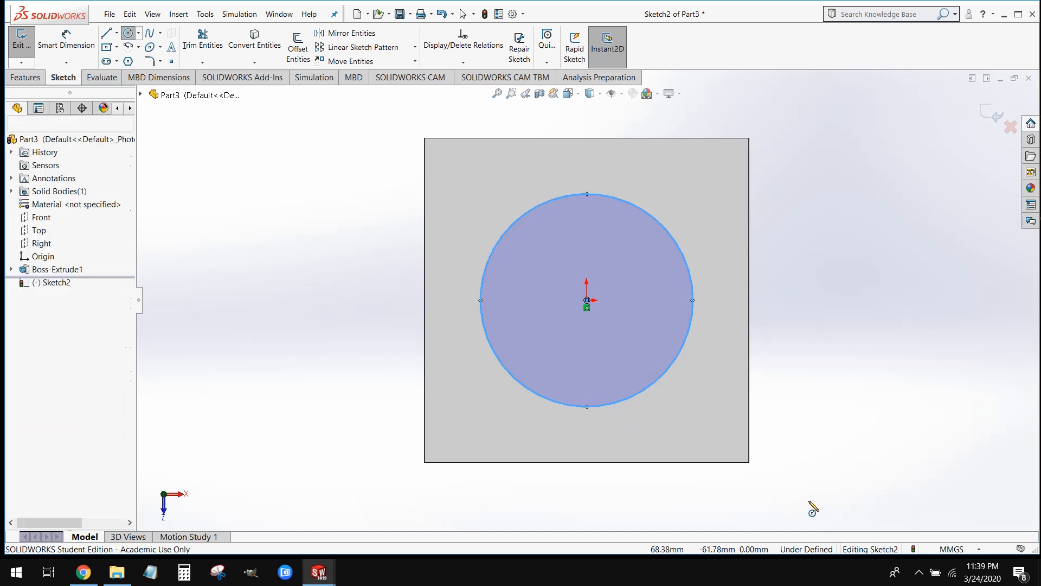
Dimension the diameter of the centred circle on the block's top face and set it to 70 mm
{"action": "key", "text": "Escape"}
{"action": "key", "text": "Escape"}
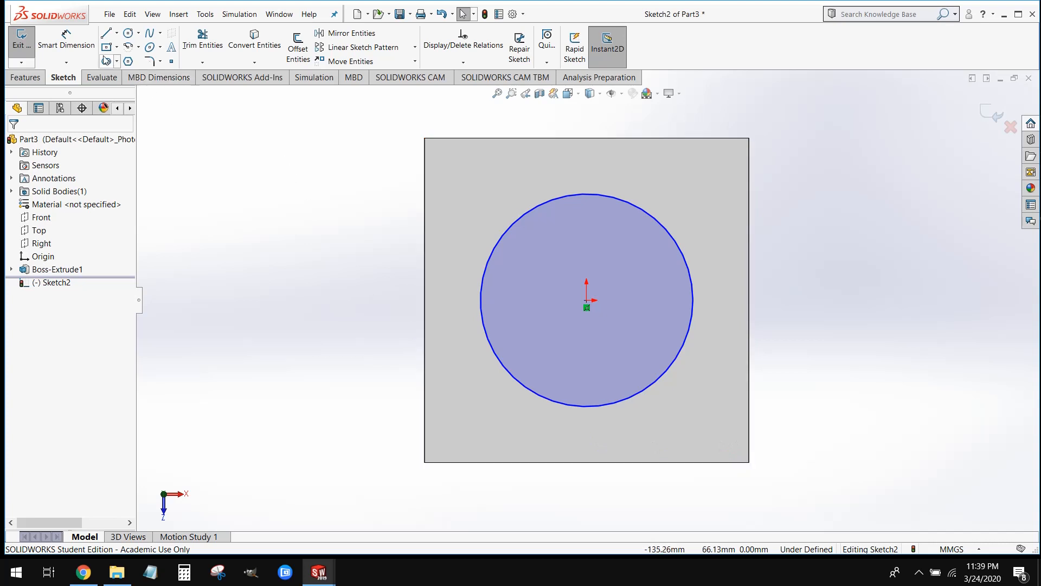
{"action": "left_click", "coordinate": [66, 38]}
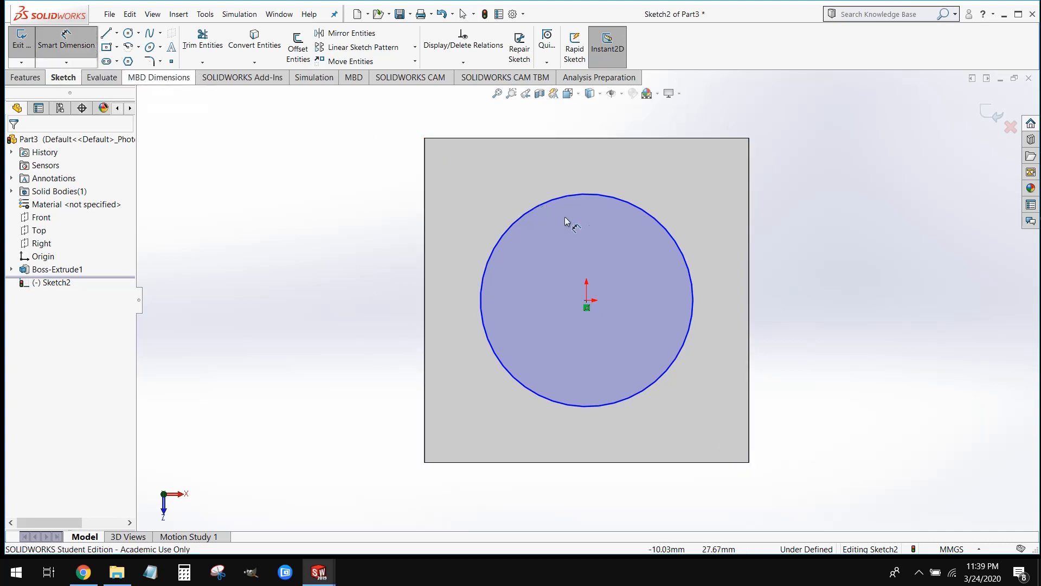
{"action": "left_click", "coordinate": [690, 267]}
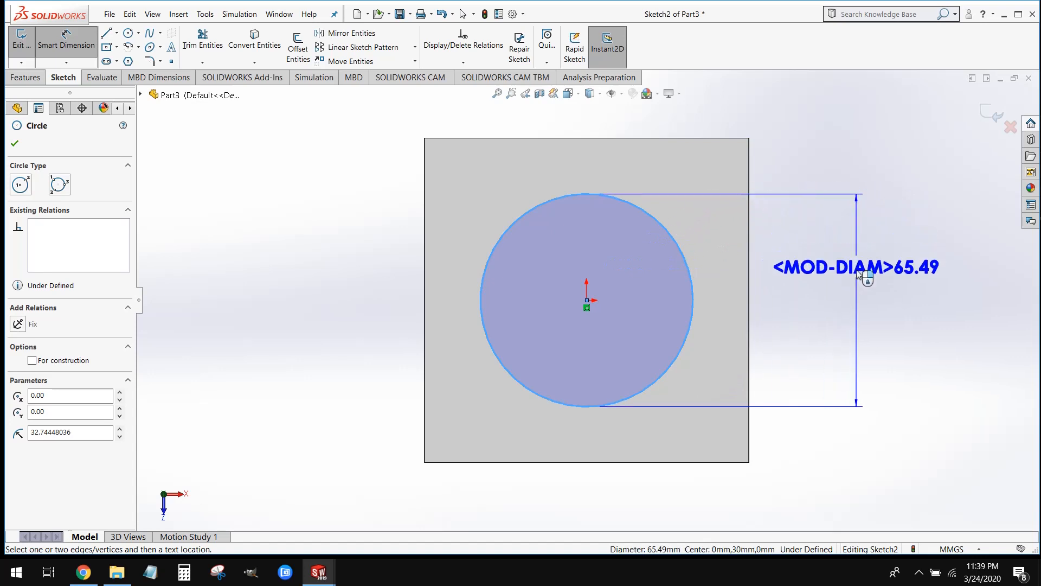
{"action": "left_click", "coordinate": [863, 275]}
{"action": "type", "text": "70"}
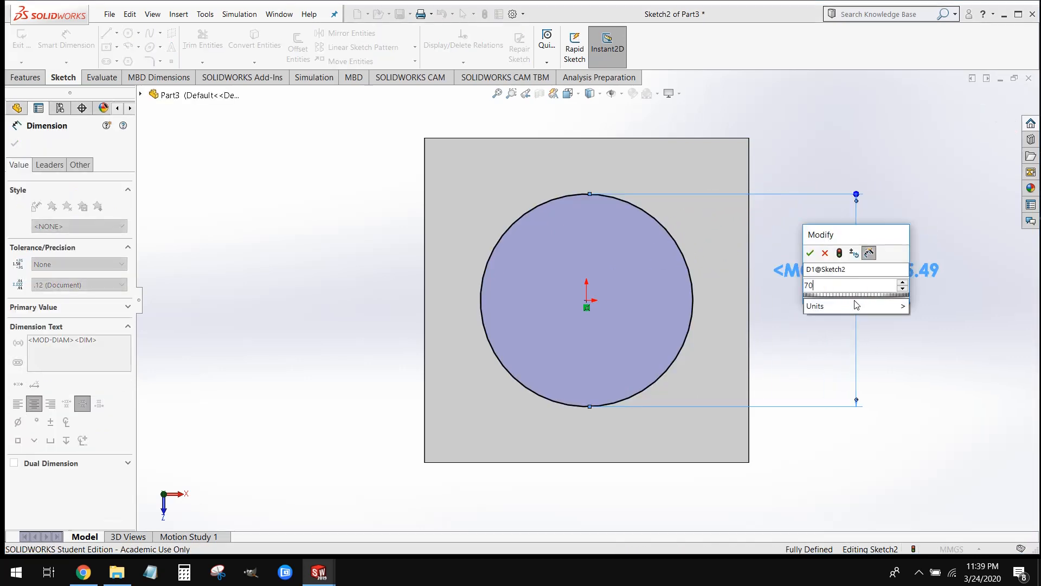
{"action": "left_click", "coordinate": [810, 253]}
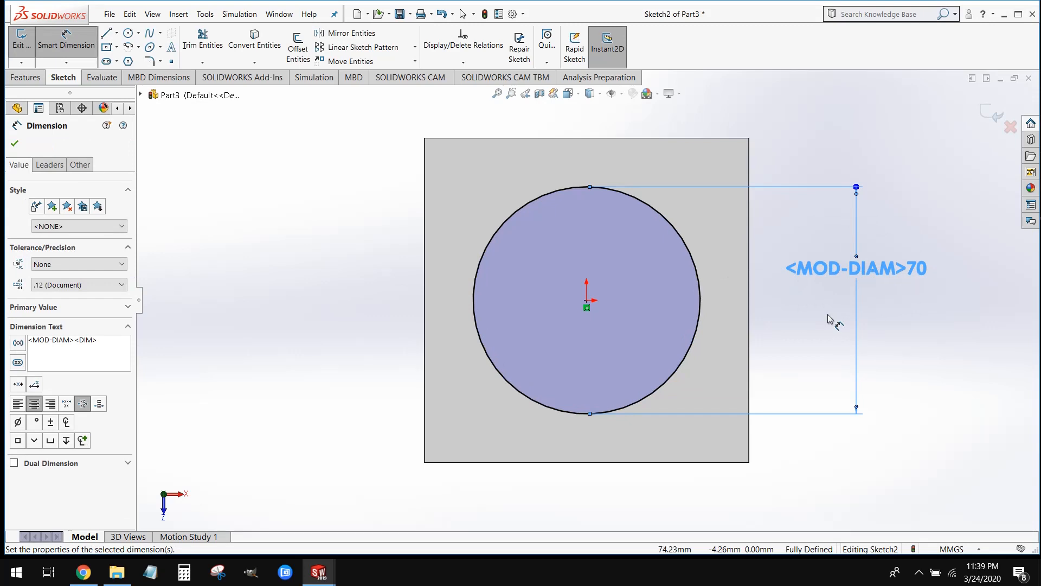
{"action": "left_click", "coordinate": [954, 346]}
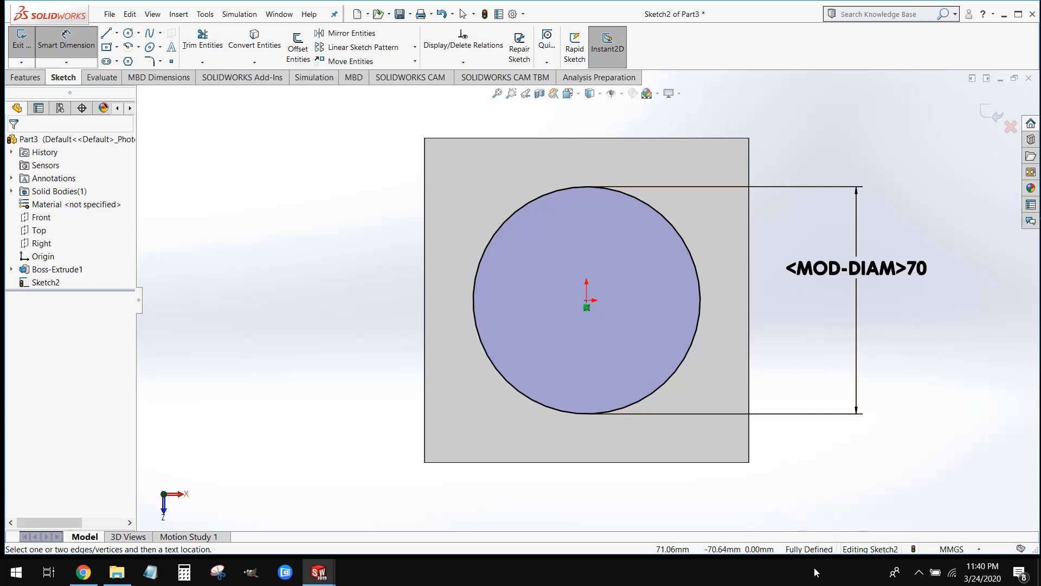
Extrude the circle upward from the block as a blind boss 25 mm high with merged result
{"action": "mouse_move", "coordinate": [361, 342]}
{"action": "middle_mouse_down"}
{"action": "mouse_move", "coordinate": [365, 189]}
{"action": "mouse_move", "coordinate": [333, 152]}
{"action": "middle_mouse_up"}
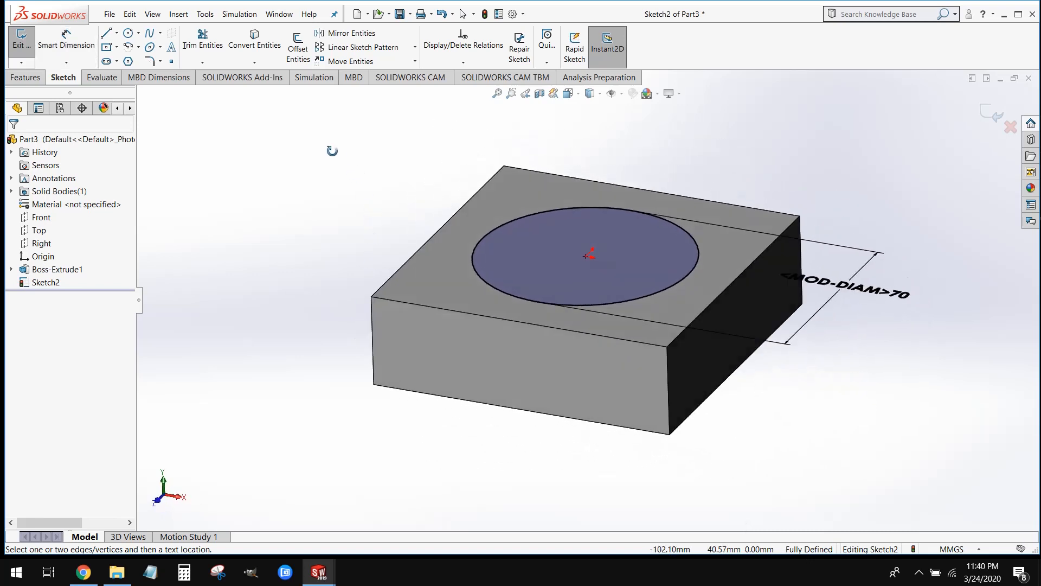
{"action": "left_click", "coordinate": [25, 78]}
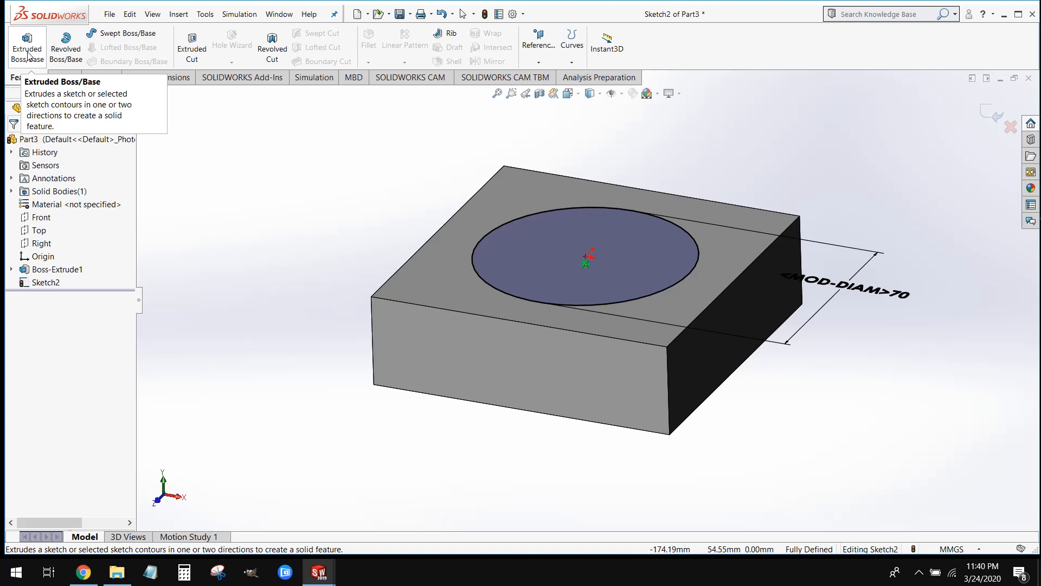
{"action": "left_click", "coordinate": [28, 54]}
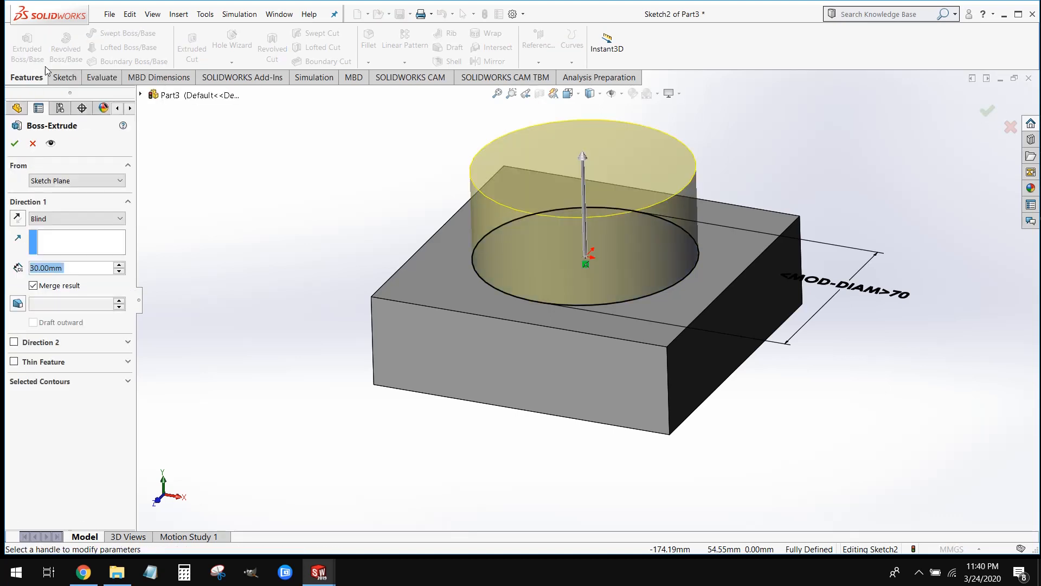
{"action": "middle_click_drag", "start_coordinate": [341, 315], "coordinate": [343, 271]}
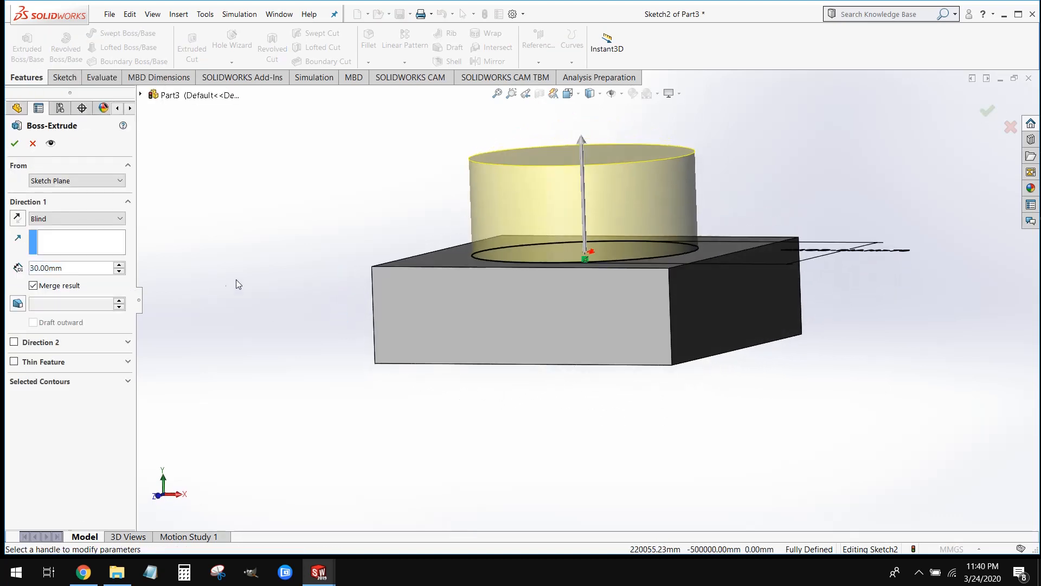
{"action": "double_click", "coordinate": [77, 269]}
{"action": "type", "text": "25"}
{"action": "key", "text": "Return"}
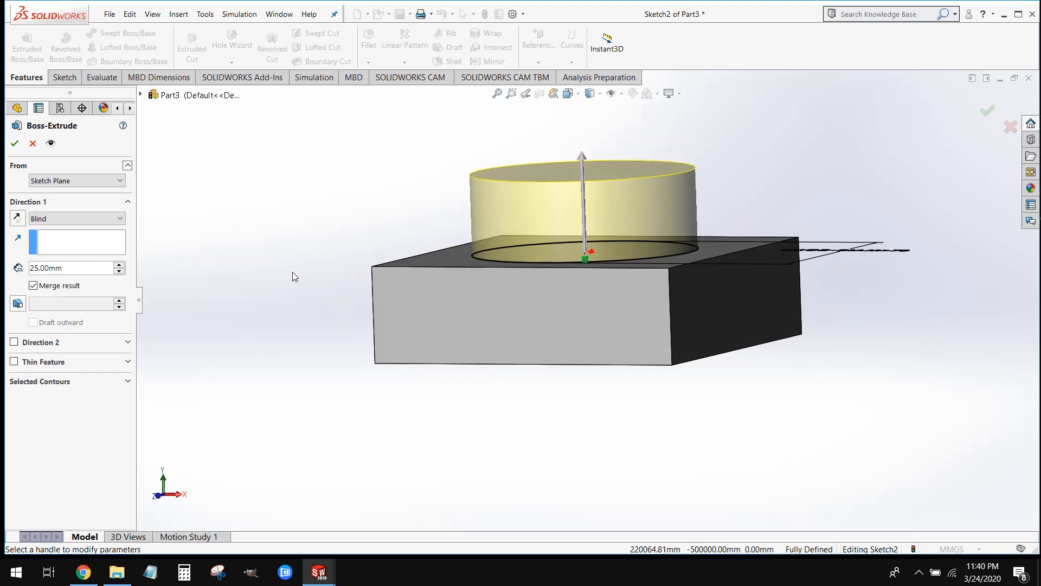
{"action": "middle_click_drag", "start_coordinate": [298, 279], "coordinate": [206, 259]}
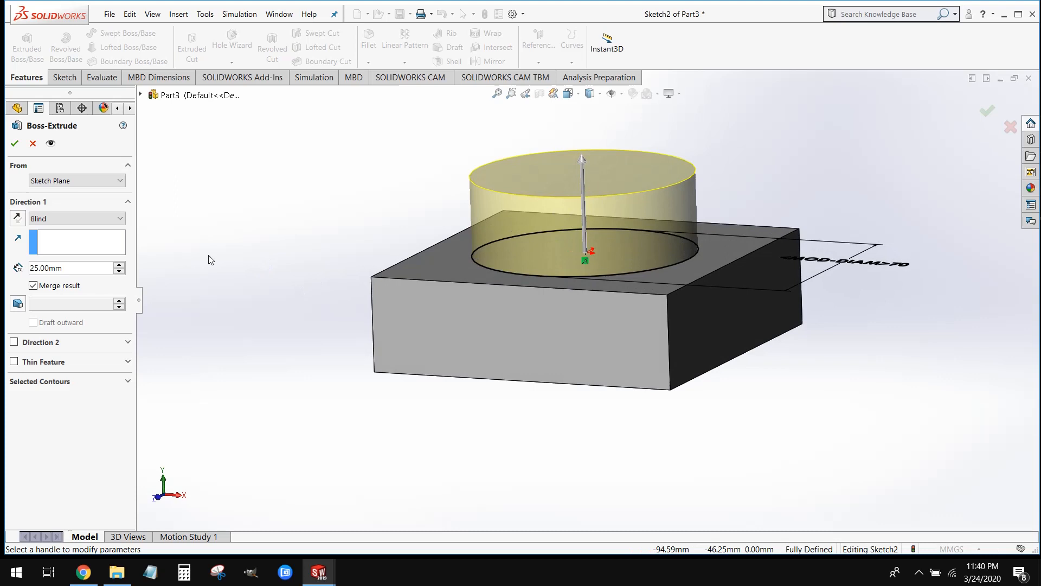
{"action": "left_click", "coordinate": [14, 143]}
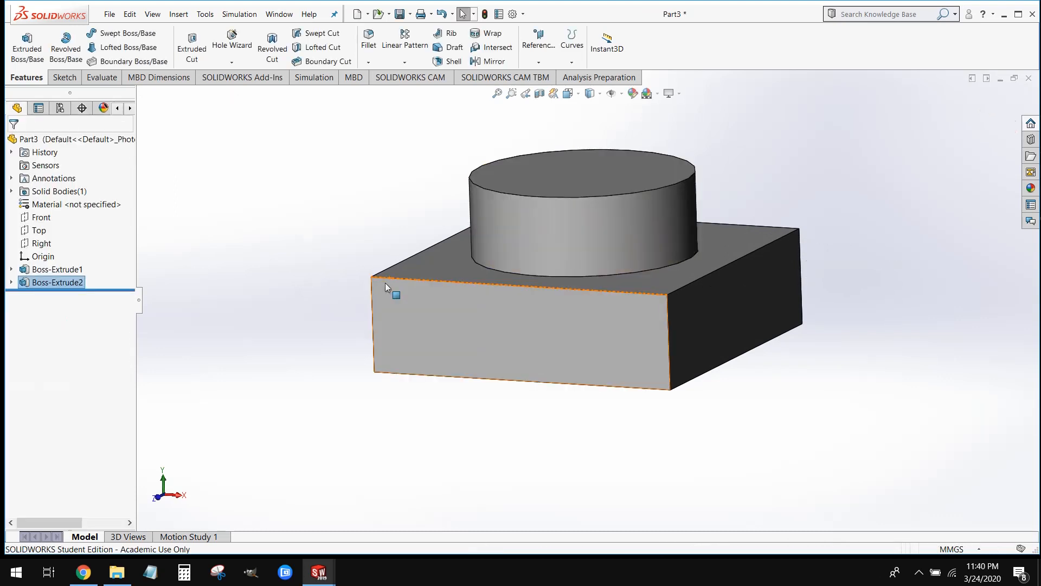
Switch to the hw2 part and roll its feature history forward past Cut-Extrude1 to examine the hole in the boss
{"action": "middle_click_drag", "start_coordinate": [385, 282], "coordinate": [390, 292]}
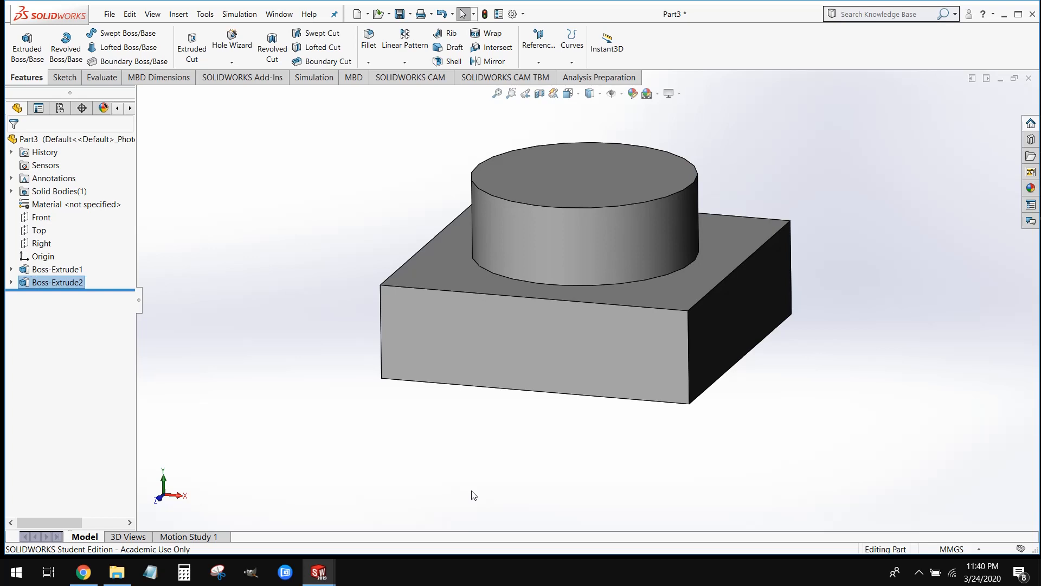
{"action": "mouse_move", "coordinate": [319, 572]}
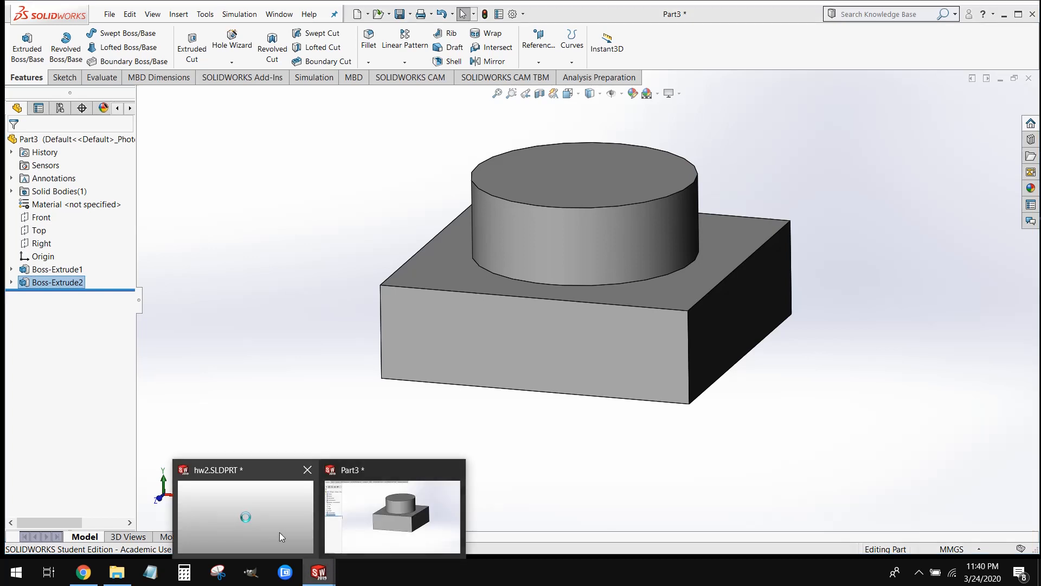
{"action": "left_click", "coordinate": [279, 532]}
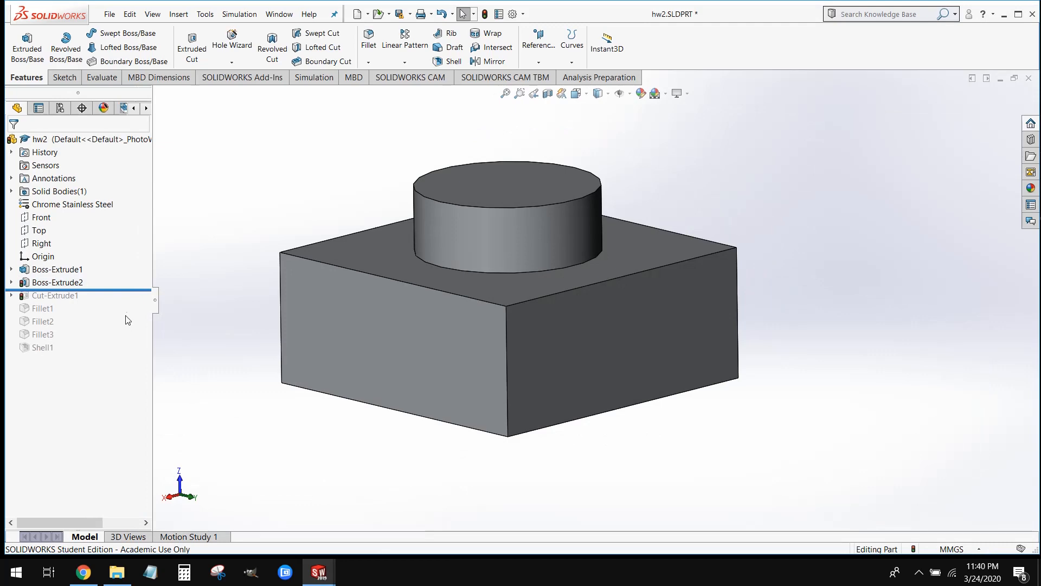
{"action": "left_click_drag", "start_coordinate": [134, 290], "coordinate": [135, 302]}
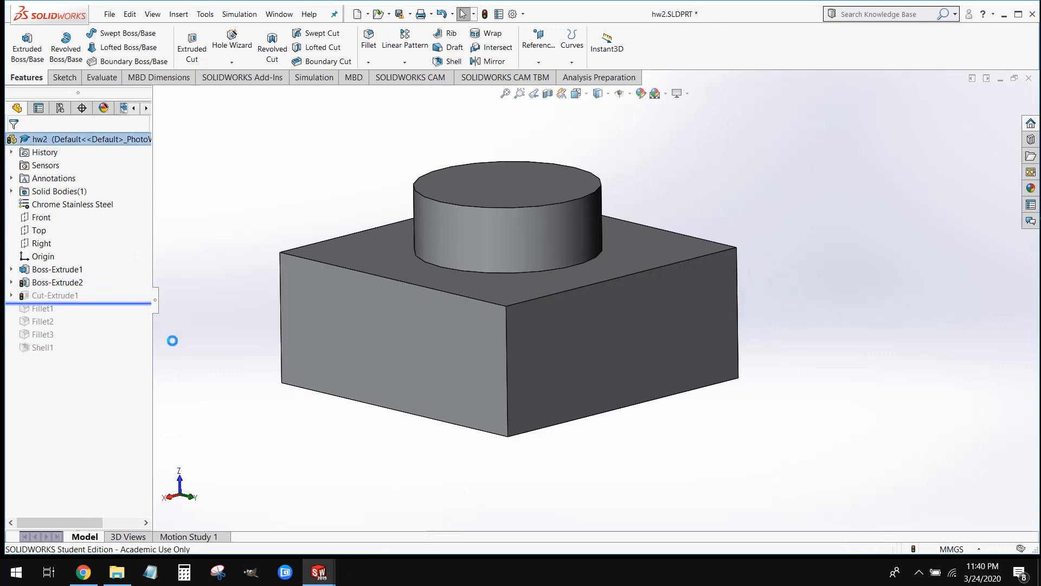
{"action": "middle_click_drag", "start_coordinate": [382, 278], "coordinate": [339, 473]}
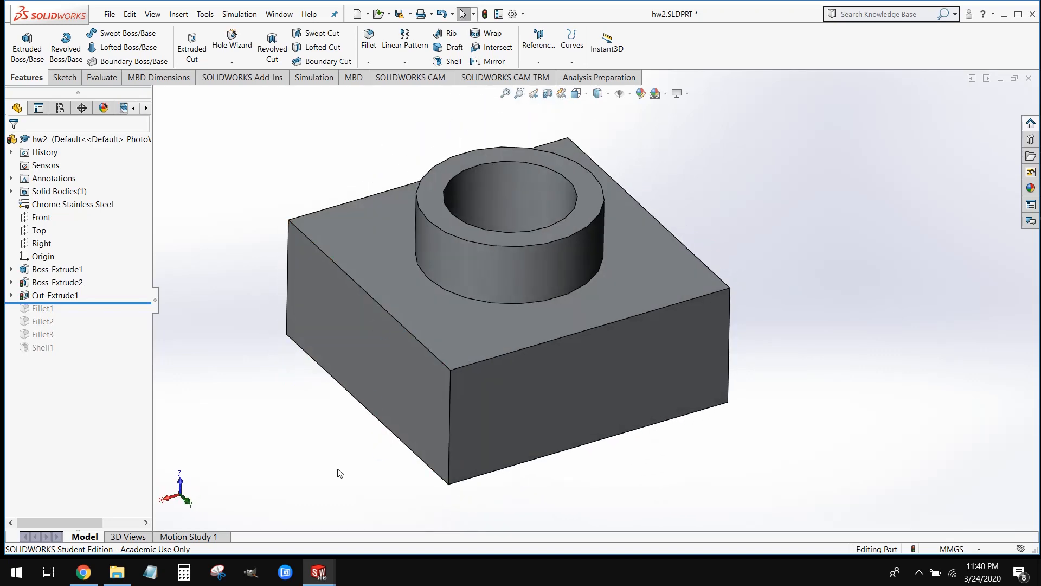
Return to Part3, start a new sketch on the round boss's top face and orient the view normal to it
{"action": "left_click", "coordinate": [319, 571]}
{"action": "left_click", "coordinate": [376, 531]}
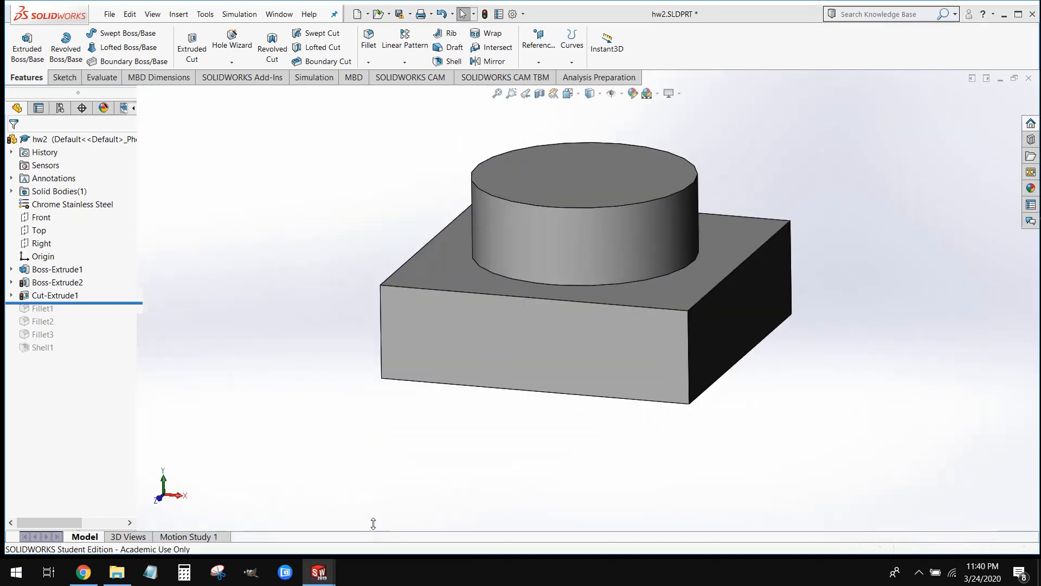
{"action": "scroll", "coordinate": [728, 305], "scroll_direction": "up", "scroll_amount": 1}
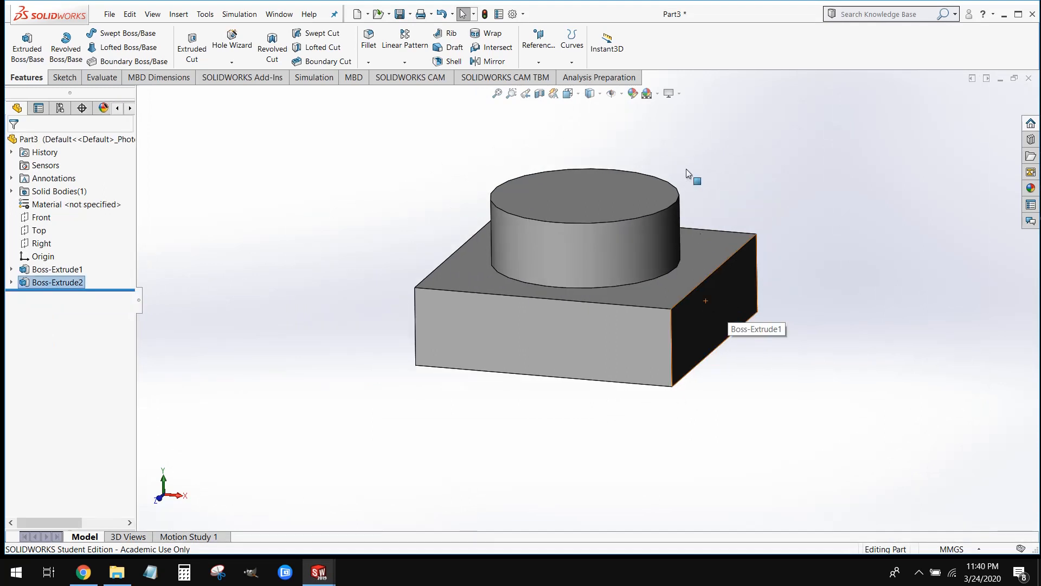
{"action": "scroll", "coordinate": [705, 152], "scroll_direction": "down", "scroll_amount": 1}
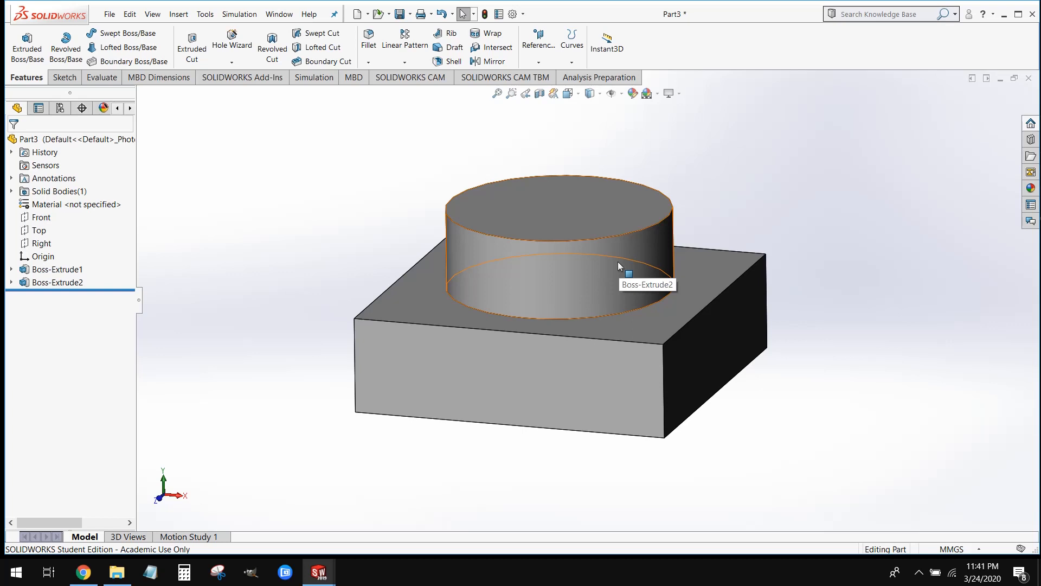
{"action": "scroll", "coordinate": [835, 200], "scroll_direction": "down", "scroll_amount": 1}
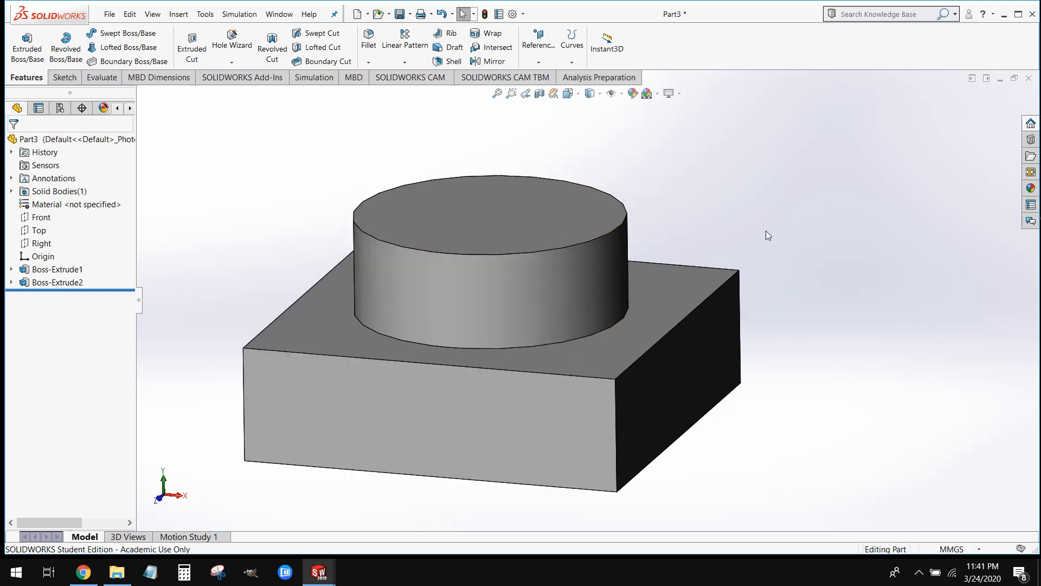
{"action": "left_click", "coordinate": [519, 237]}
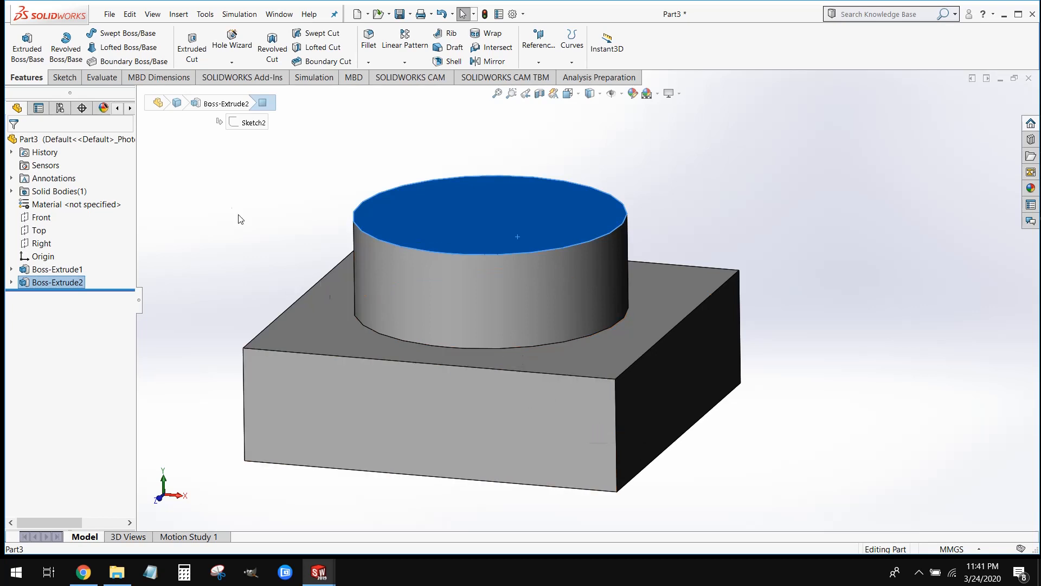
{"action": "left_click", "coordinate": [64, 77]}
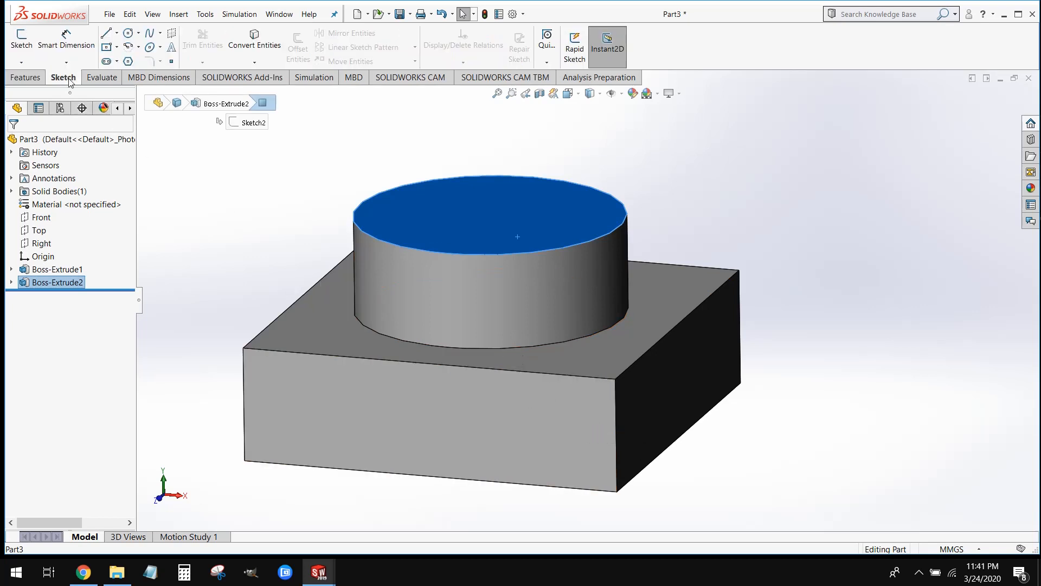
{"action": "left_click", "coordinate": [22, 43]}
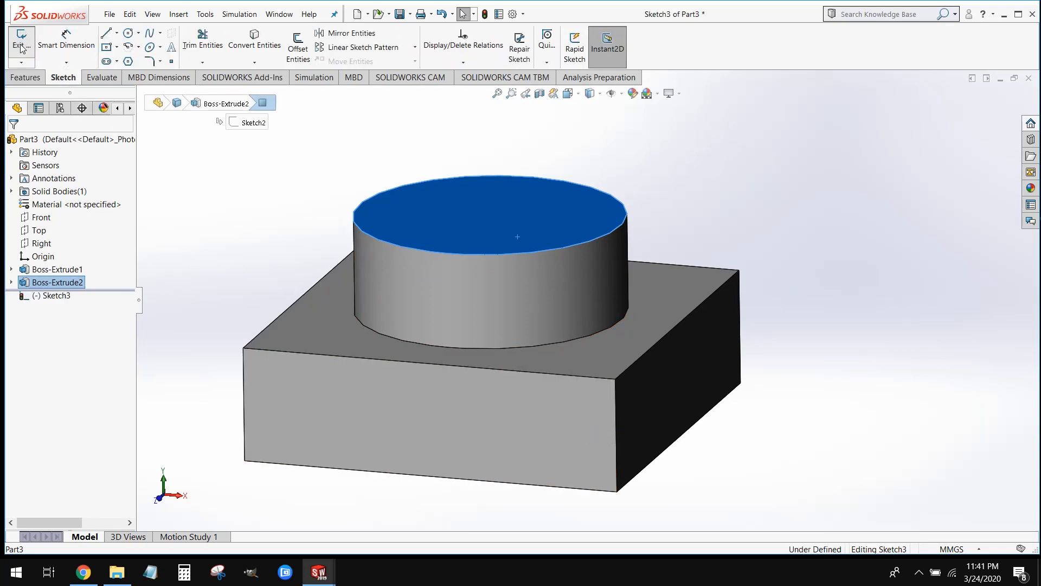
{"action": "key", "text": "ctrl+8"}
{"action": "left_click", "coordinate": [158, 162]}
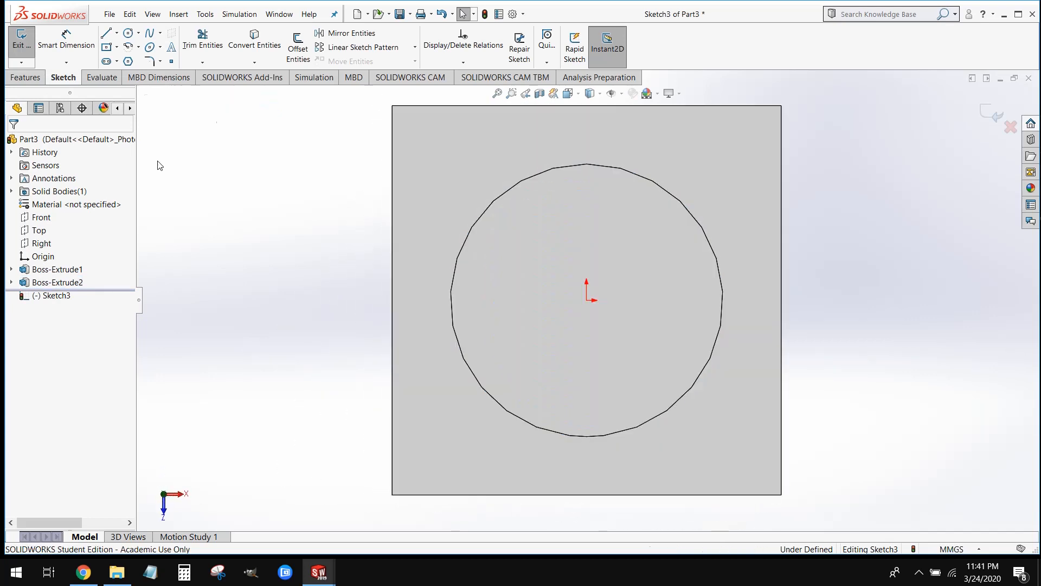
Sketch a circle centred on the origin with a radius of about 24.6 mm and end the Circle tool
{"action": "left_click", "coordinate": [128, 32]}
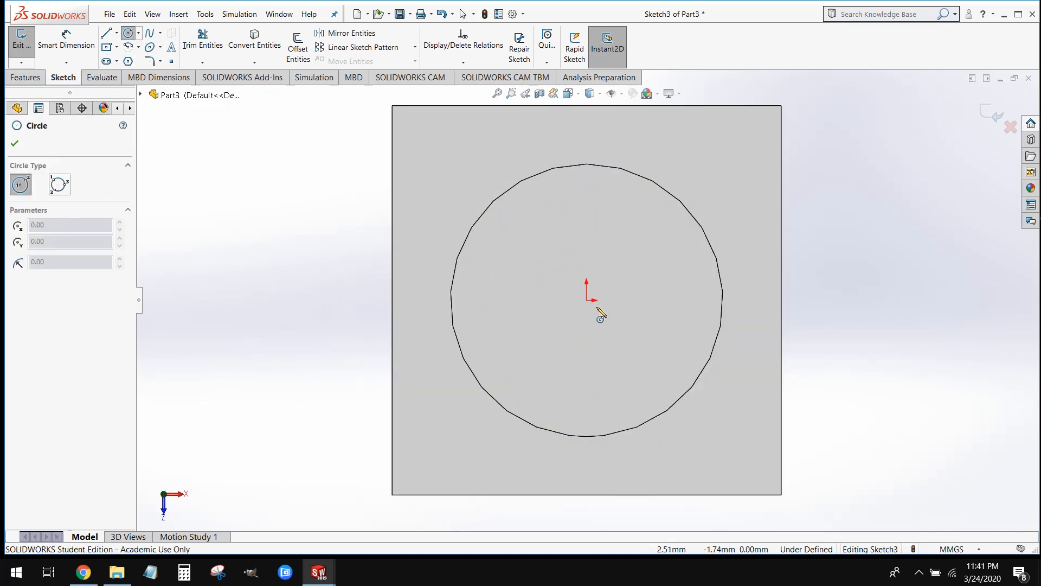
{"action": "left_click", "coordinate": [587, 300]}
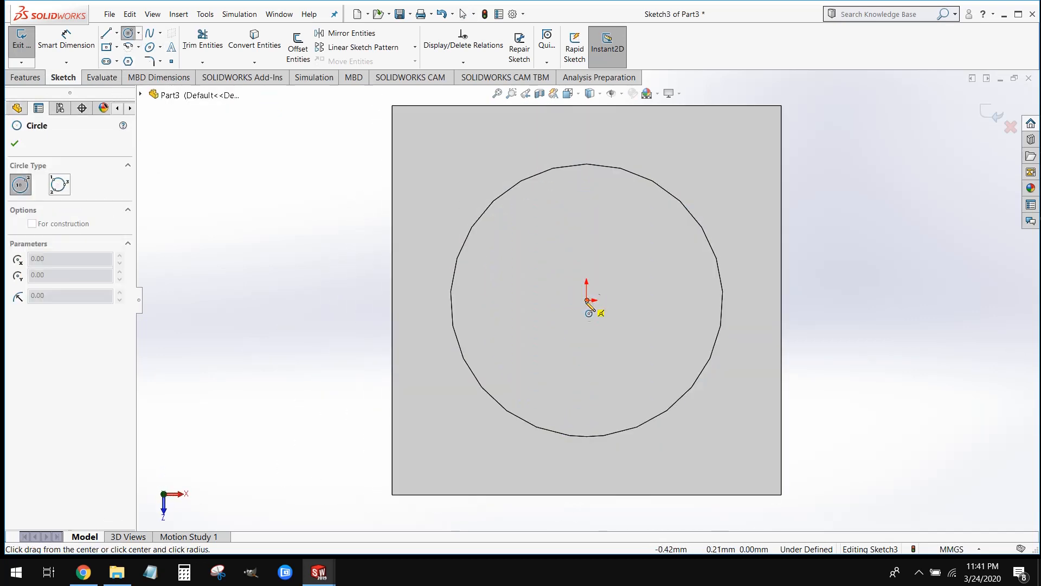
{"action": "left_click", "coordinate": [583, 396]}
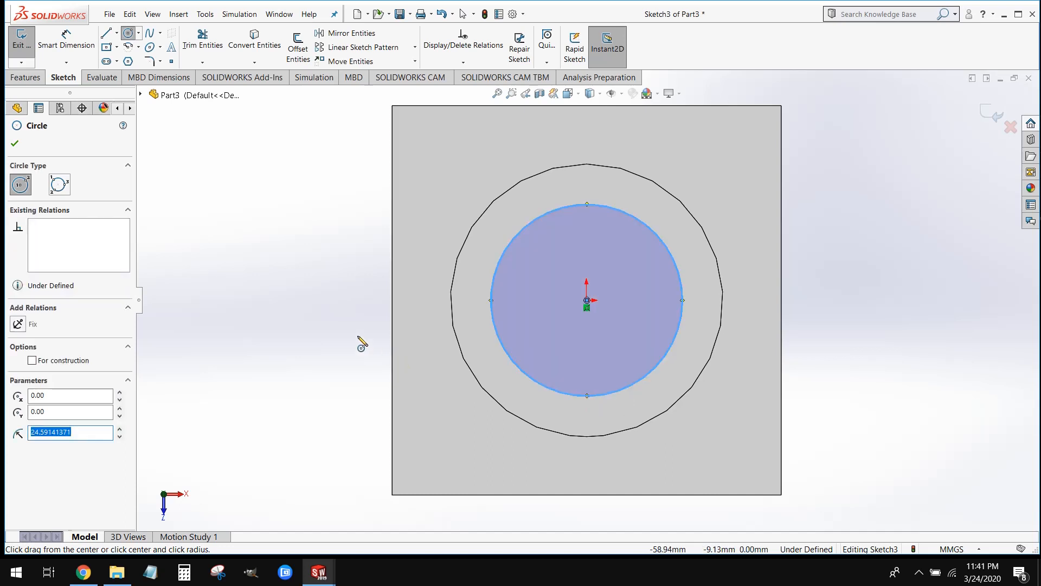
{"action": "key", "text": "Escape"}
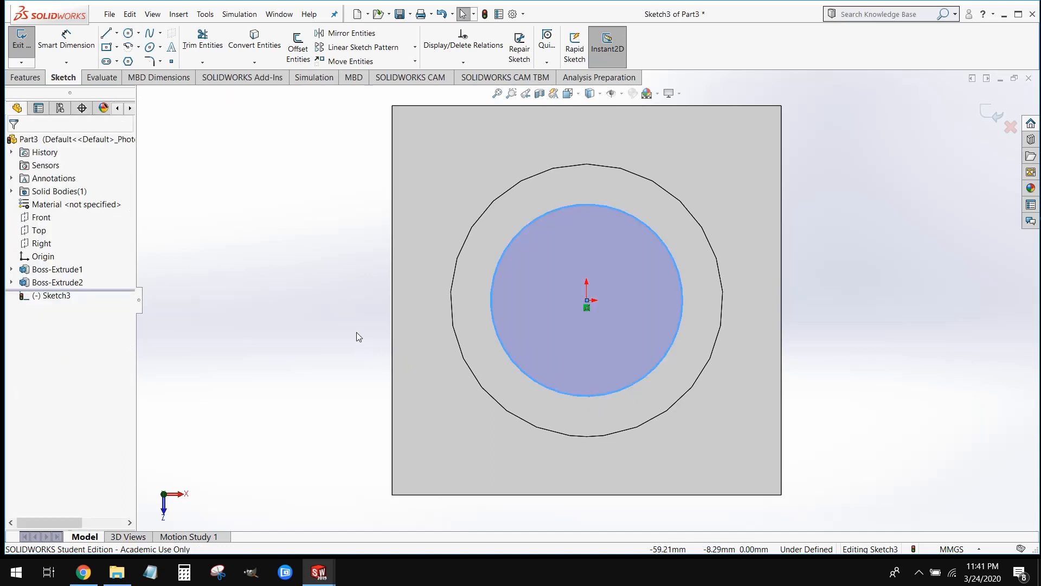
Dimension the inner circle's diameter on the boss's top face and set it to 50 mm
{"action": "left_click", "coordinate": [85, 53]}
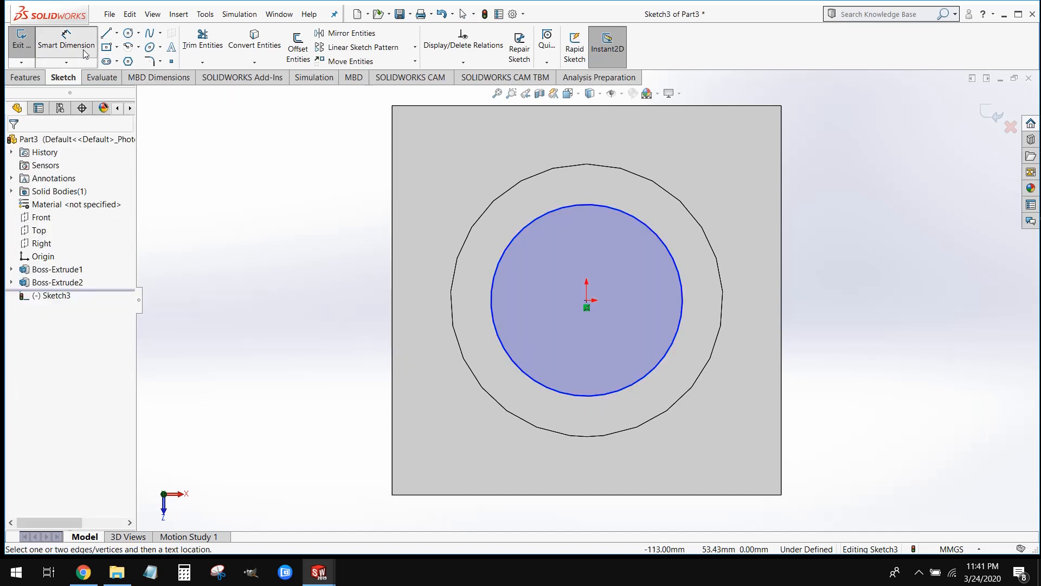
{"action": "left_click", "coordinate": [674, 262]}
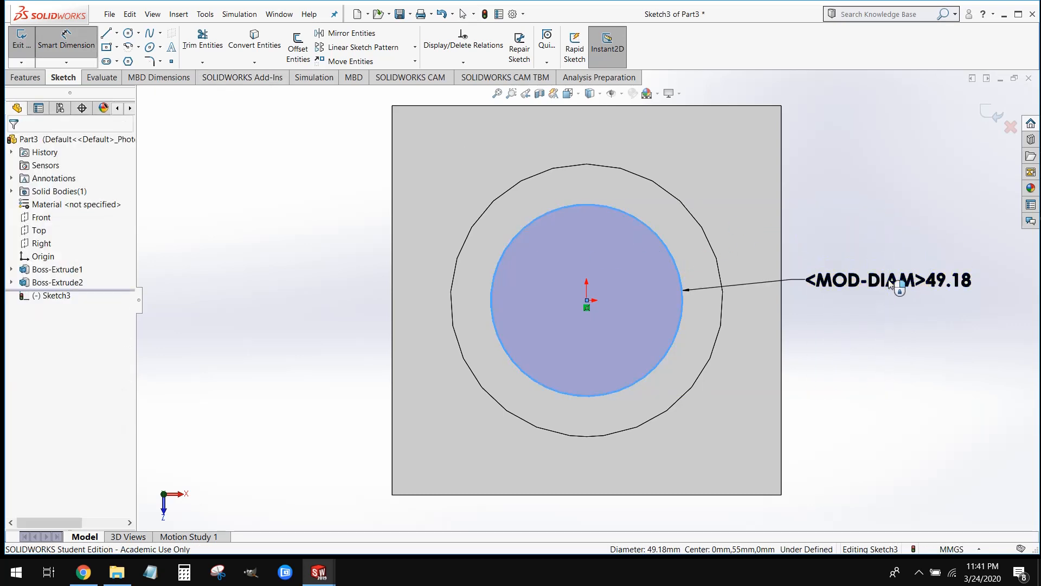
{"action": "left_click", "coordinate": [891, 284]}
{"action": "type", "text": "50"}
{"action": "key", "text": "Return"}
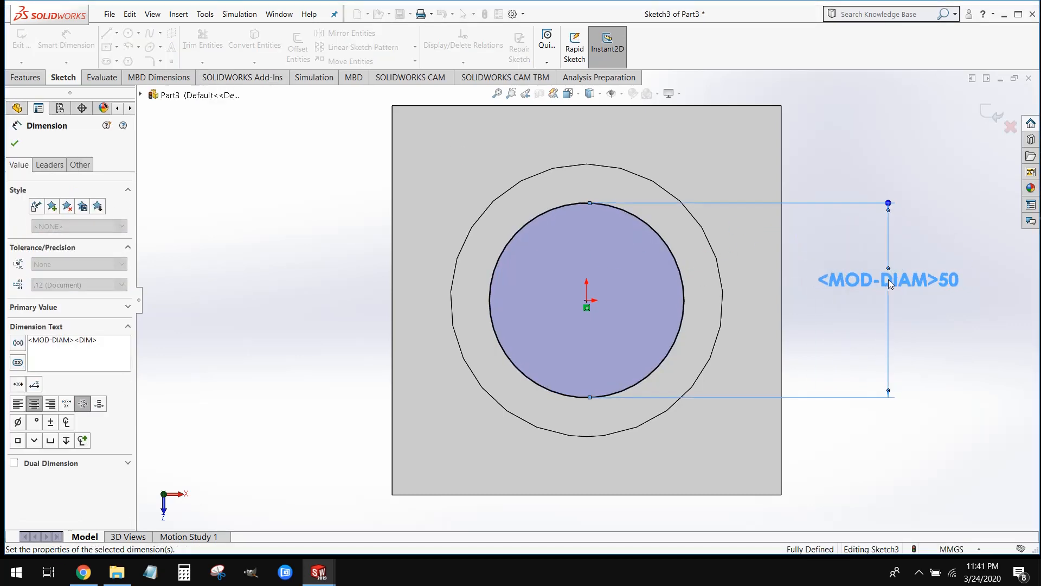
{"action": "left_click", "coordinate": [976, 342]}
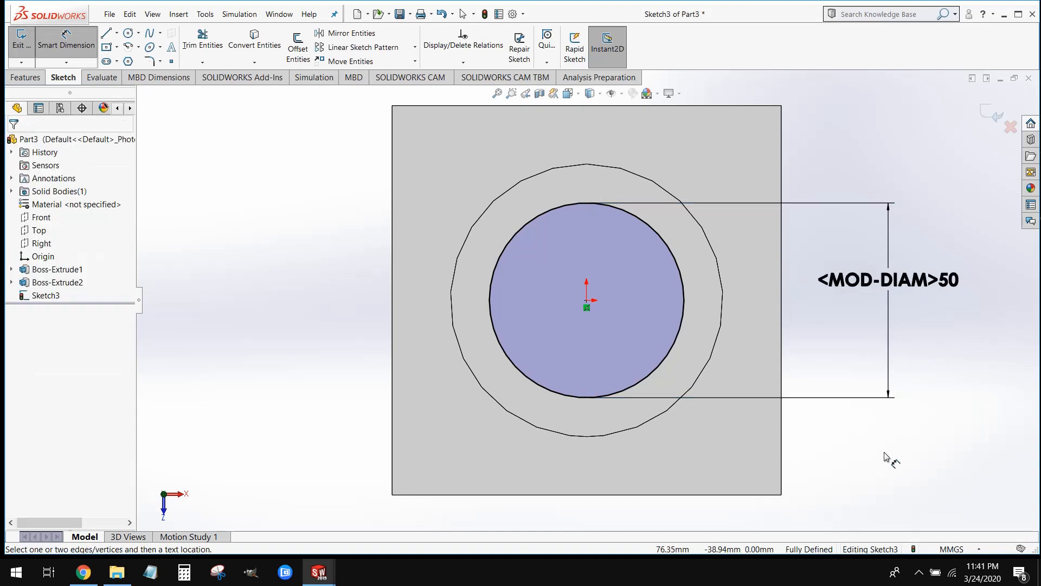
{"action": "mouse_move", "coordinate": [881, 456]}
{"action": "middle_mouse_down"}
{"action": "mouse_move", "coordinate": [867, 353]}
{"action": "mouse_move", "coordinate": [879, 281]}
{"action": "mouse_move", "coordinate": [904, 284]}
{"action": "mouse_move", "coordinate": [878, 288]}
{"action": "mouse_move", "coordinate": [890, 277]}
{"action": "middle_mouse_up"}
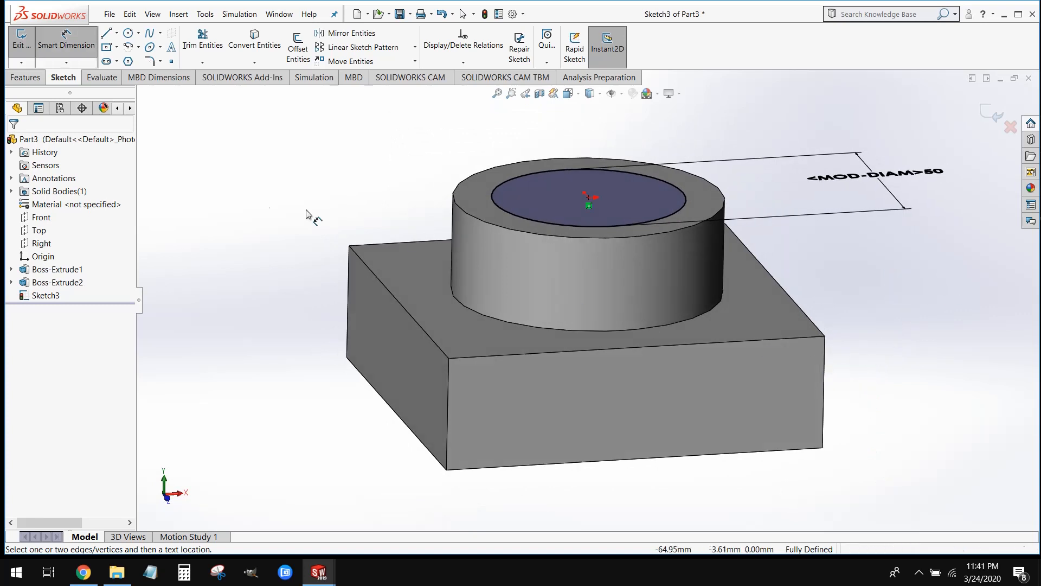
Start an Extruded Cut from the 50 mm circle and extend its blind depth through the block to 75 mm
{"action": "left_click", "coordinate": [20, 79]}
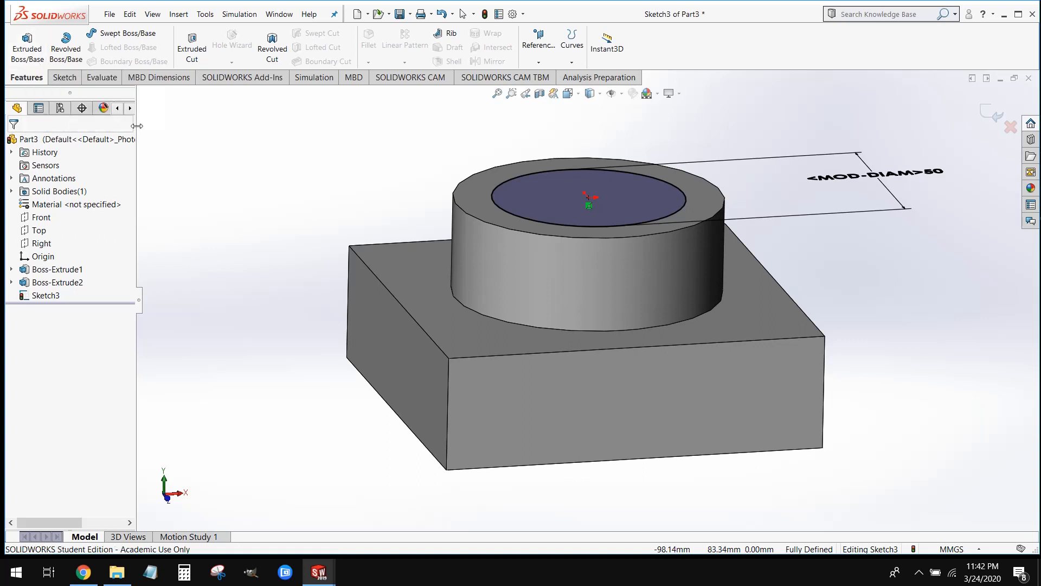
{"action": "left_click", "coordinate": [194, 54]}
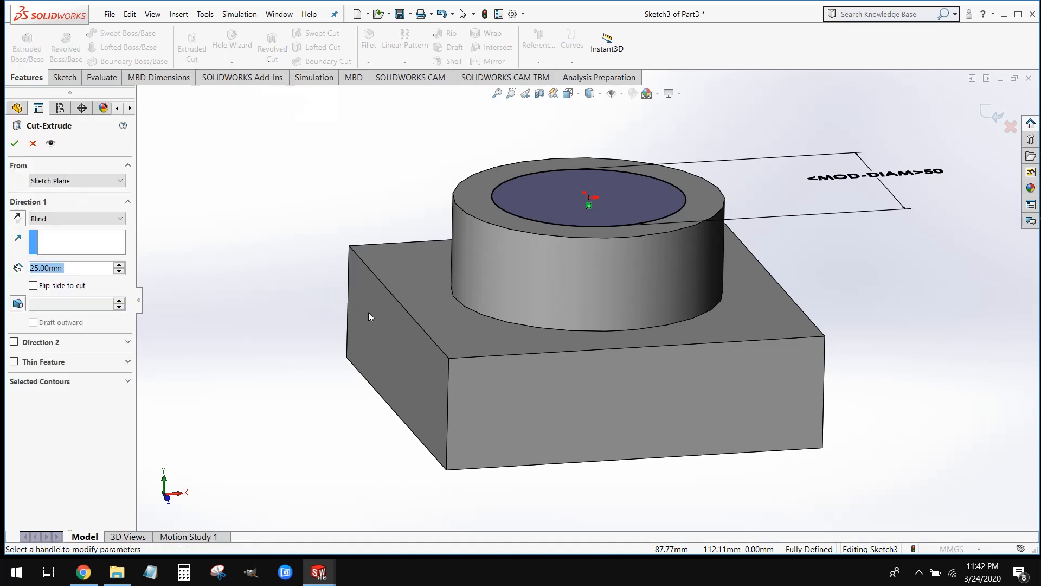
{"action": "scroll", "coordinate": [386, 304], "scroll_direction": "up", "scroll_amount": 1}
{"action": "scroll", "coordinate": [672, 386], "scroll_direction": "up", "scroll_amount": 1}
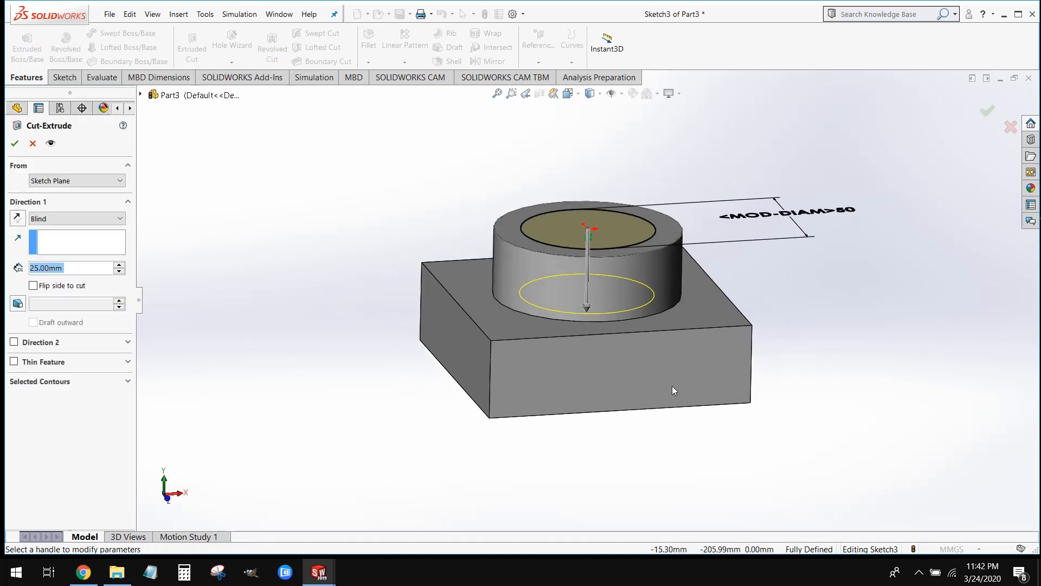
{"action": "left_click_drag", "start_coordinate": [590, 319], "coordinate": [584, 437]}
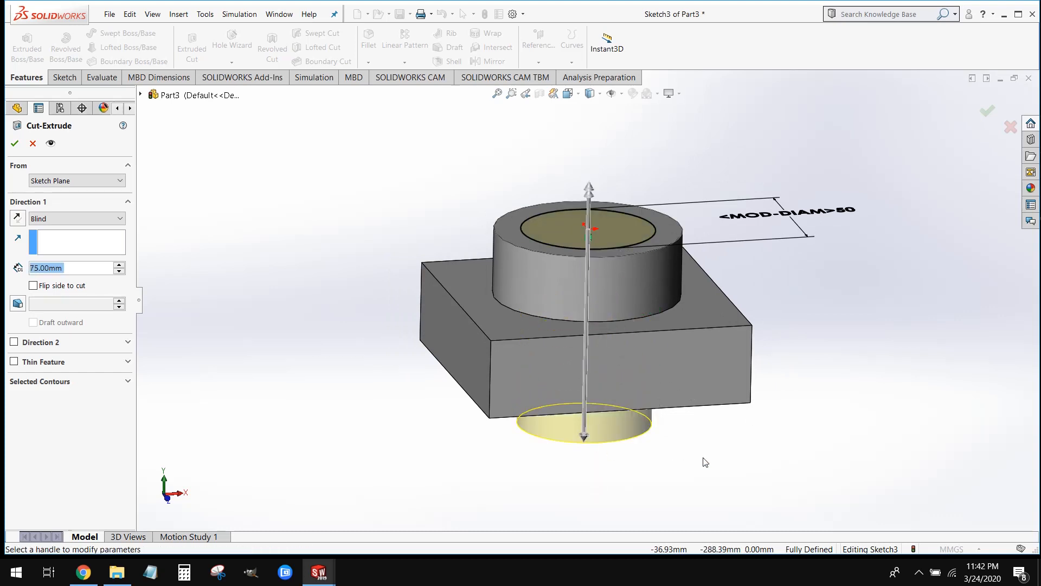
{"action": "middle_click_drag", "start_coordinate": [732, 474], "coordinate": [756, 464]}
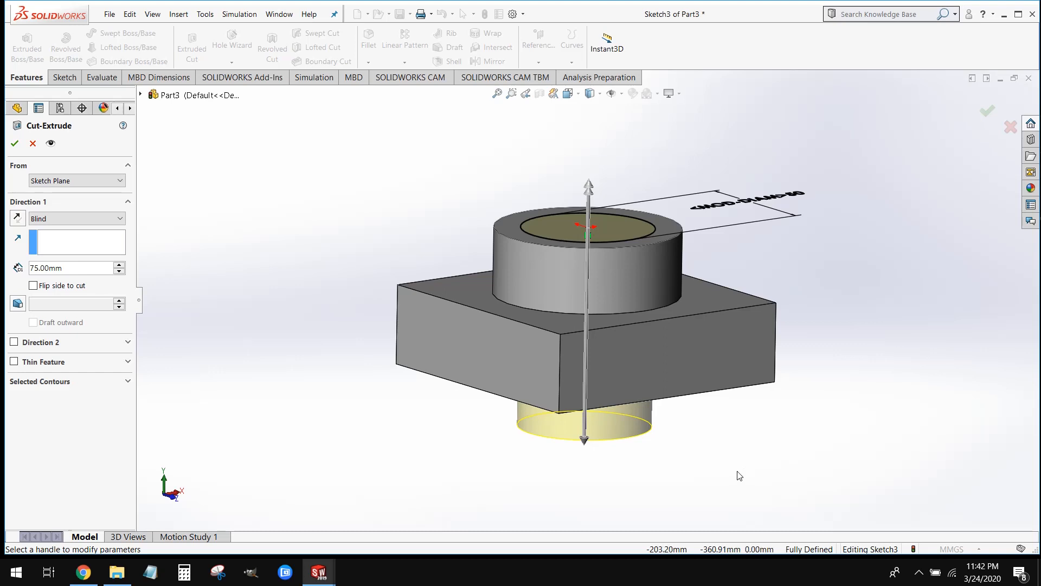
Change the cut's end condition to Through All and complete the hole
{"action": "left_click", "coordinate": [90, 218]}
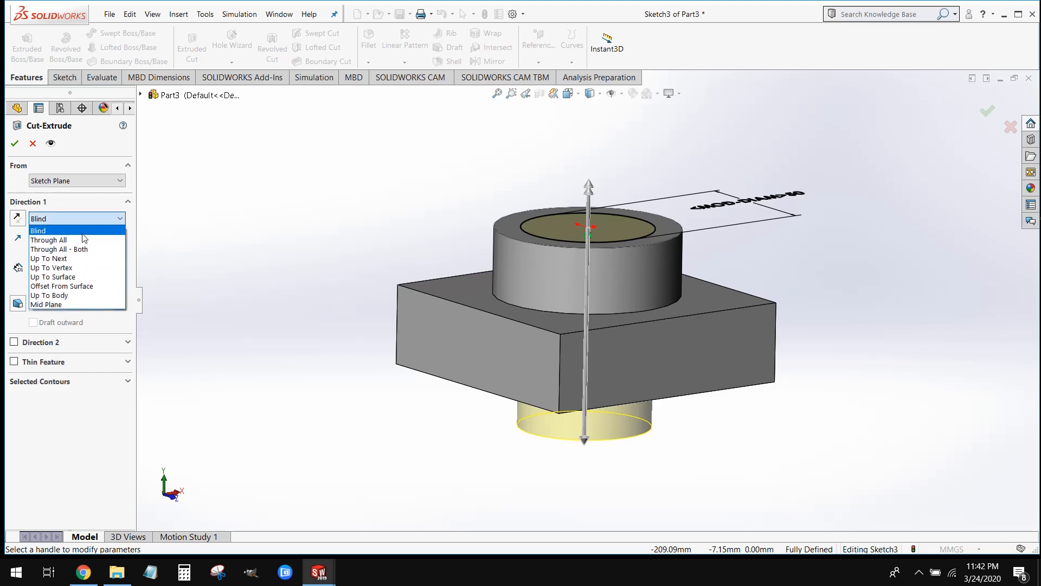
{"action": "left_click", "coordinate": [83, 233]}
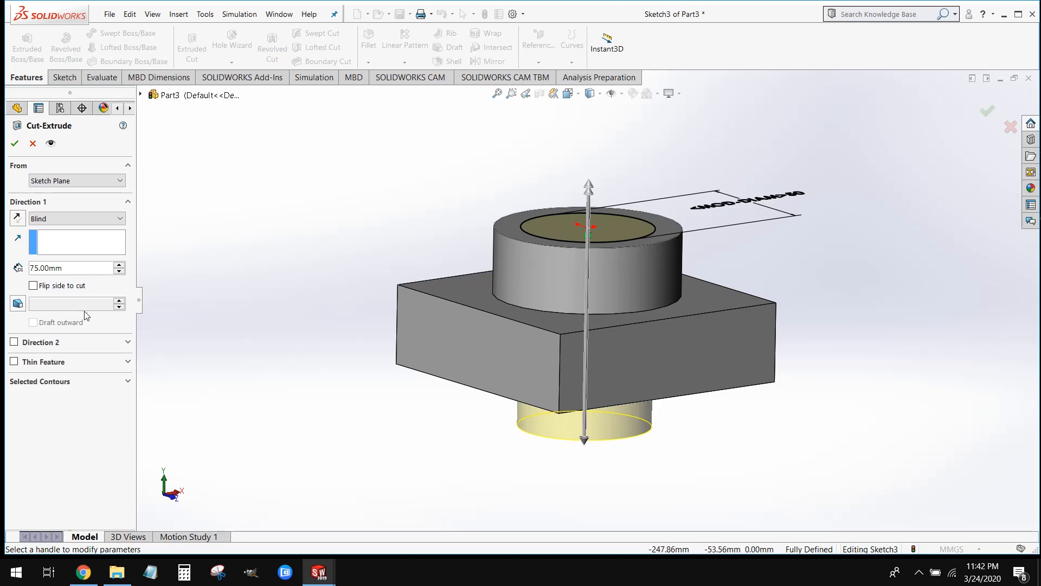
{"action": "left_click", "coordinate": [82, 220]}
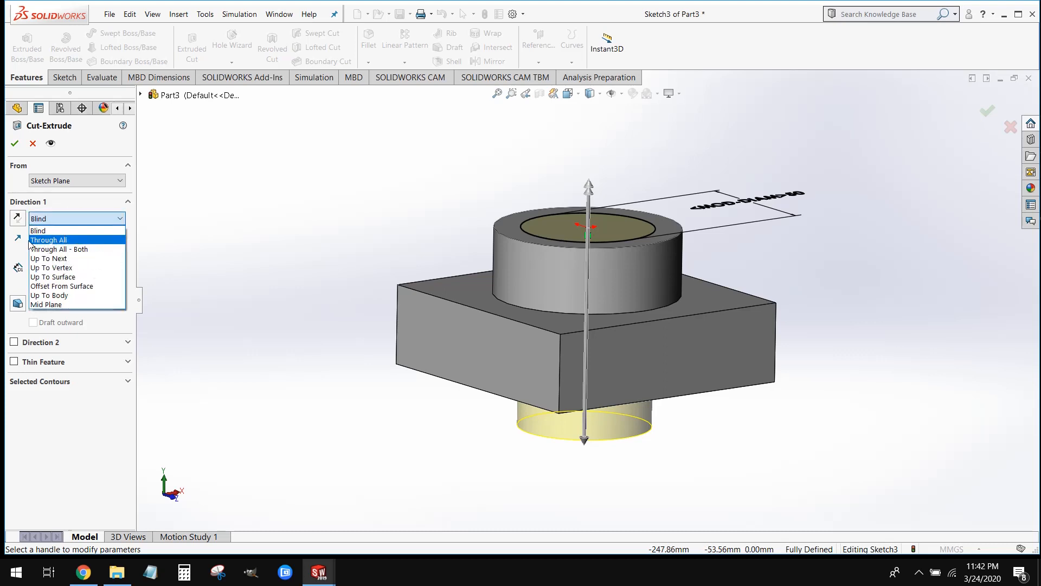
{"action": "left_click", "coordinate": [72, 242]}
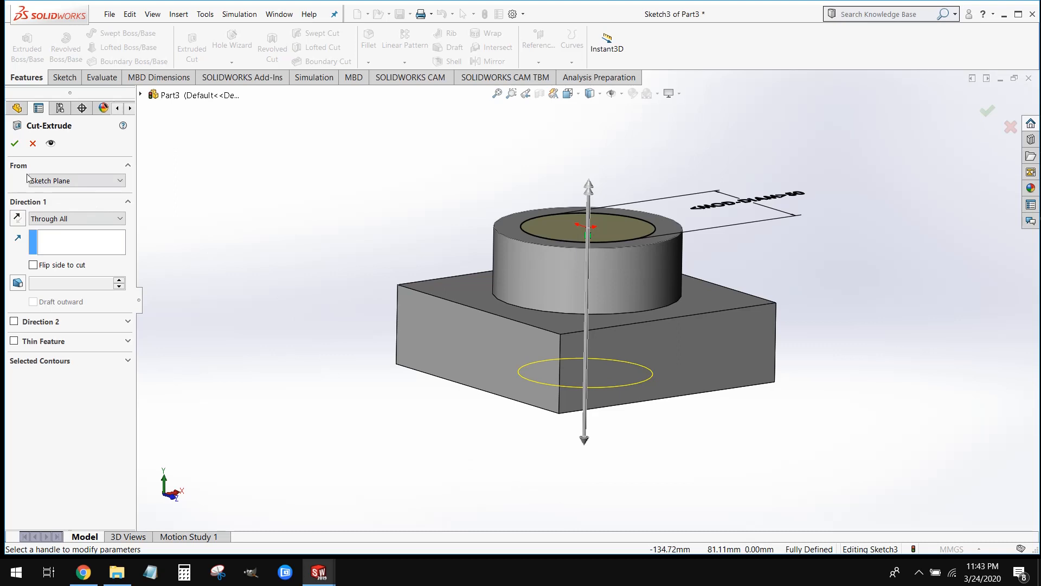
{"action": "left_click", "coordinate": [15, 144]}
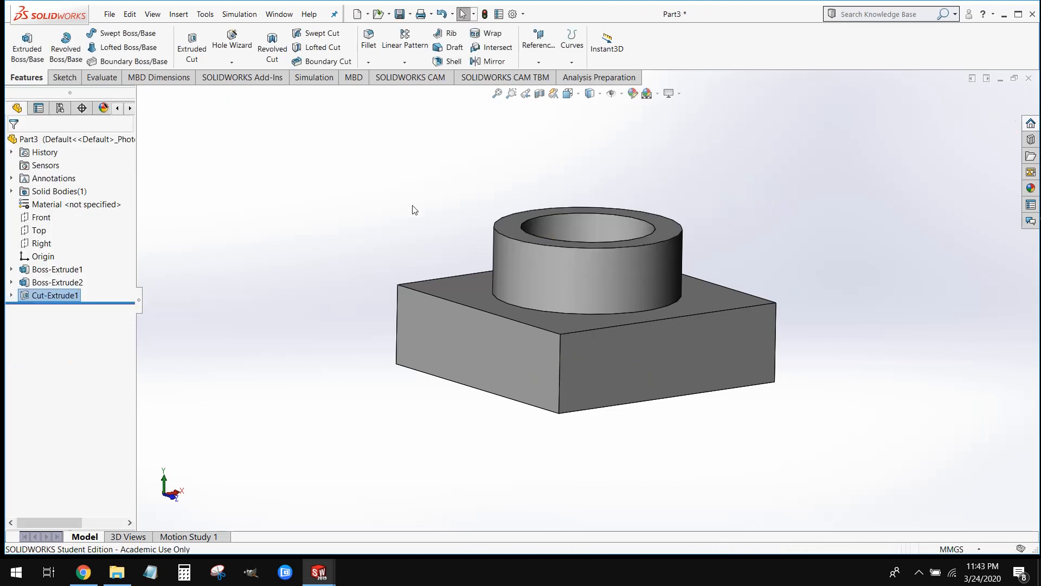
{"action": "mouse_move", "coordinate": [471, 147]}
{"action": "middle_mouse_down"}
{"action": "mouse_move", "coordinate": [470, 307]}
{"action": "mouse_move", "coordinate": [473, 78]}
{"action": "mouse_move", "coordinate": [463, 208]}
{"action": "mouse_move", "coordinate": [453, 210]}
{"action": "mouse_move", "coordinate": [450, 153]}
{"action": "mouse_move", "coordinate": [472, 130]}
{"action": "middle_mouse_up"}
{"action": "key", "text": "Escape"}
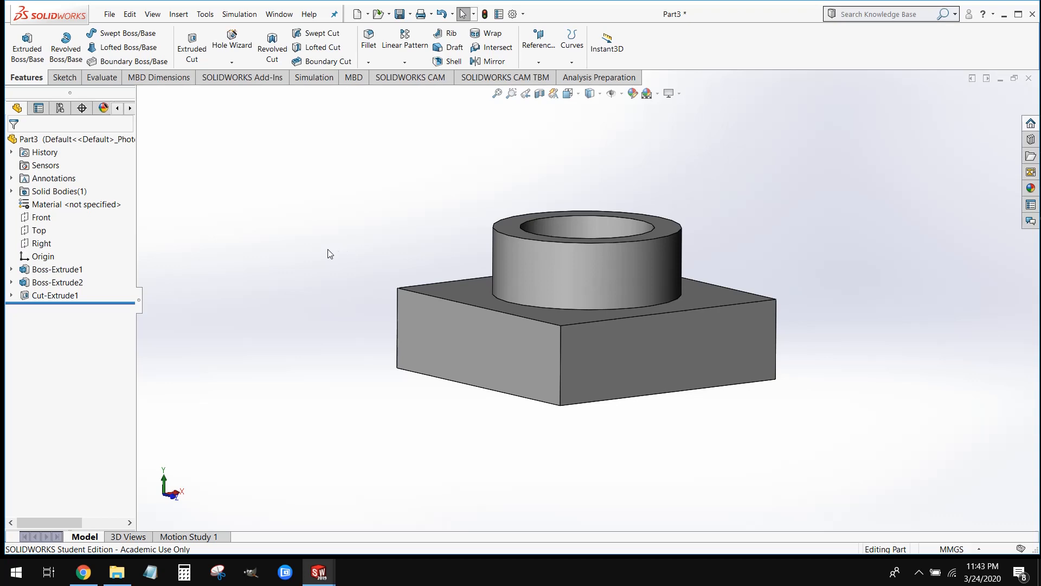
Switch to the hw2 part to compare its block with the new model, and return to Part3
{"action": "mouse_move", "coordinate": [320, 576]}
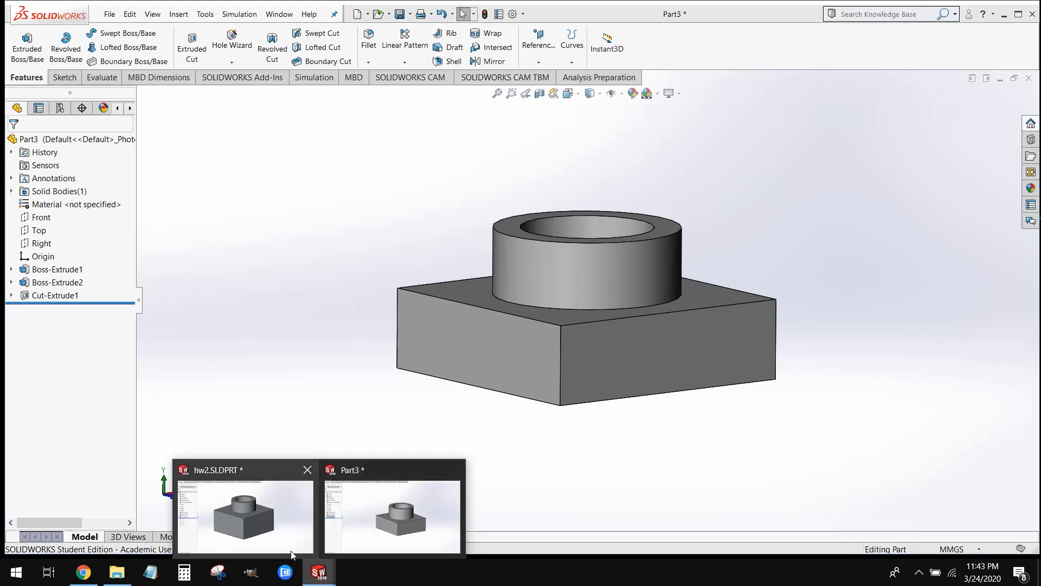
{"action": "left_click", "coordinate": [292, 550]}
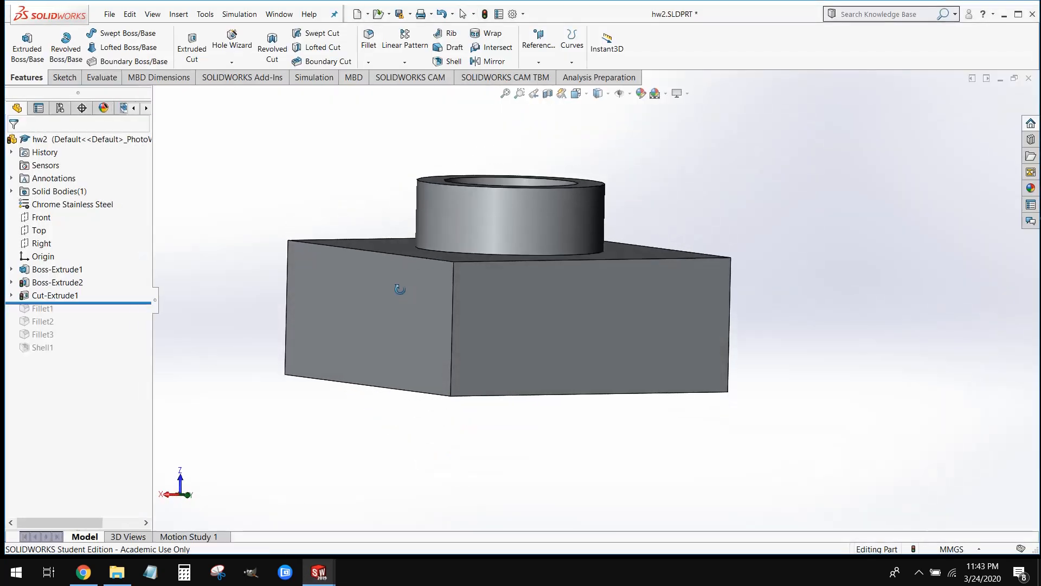
{"action": "mouse_move", "coordinate": [400, 289]}
{"action": "middle_mouse_down"}
{"action": "mouse_move", "coordinate": [379, 288]}
{"action": "mouse_move", "coordinate": [418, 271]}
{"action": "mouse_move", "coordinate": [418, 298]}
{"action": "middle_mouse_up"}
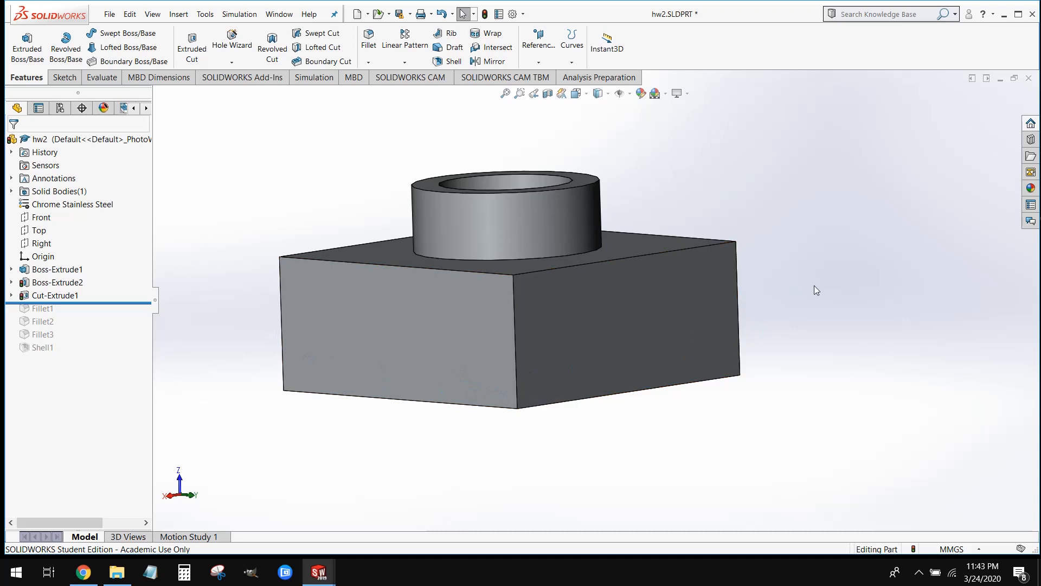
{"action": "left_click", "coordinate": [1005, 80]}
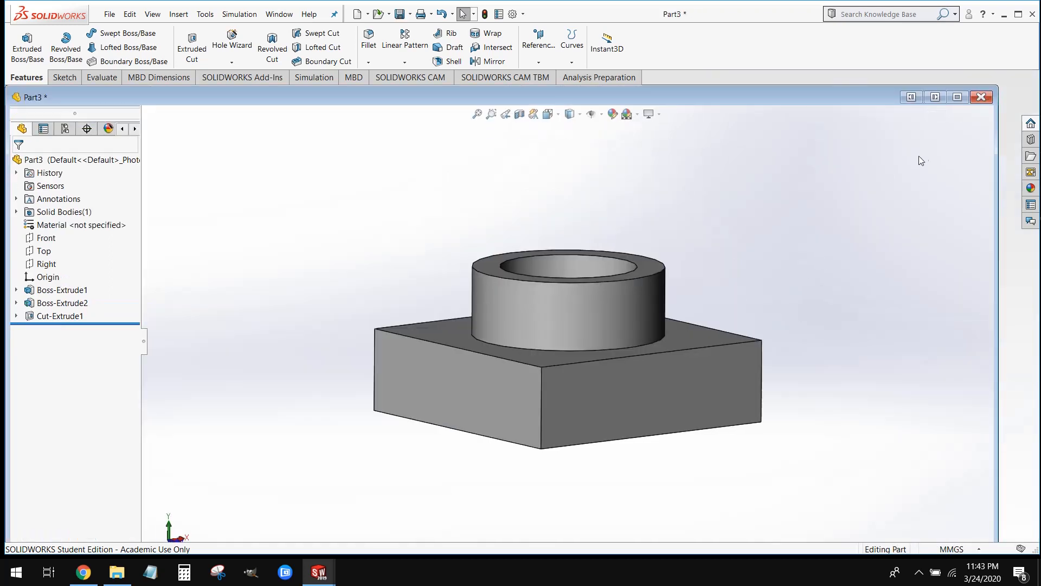
{"action": "left_click", "coordinate": [958, 100]}
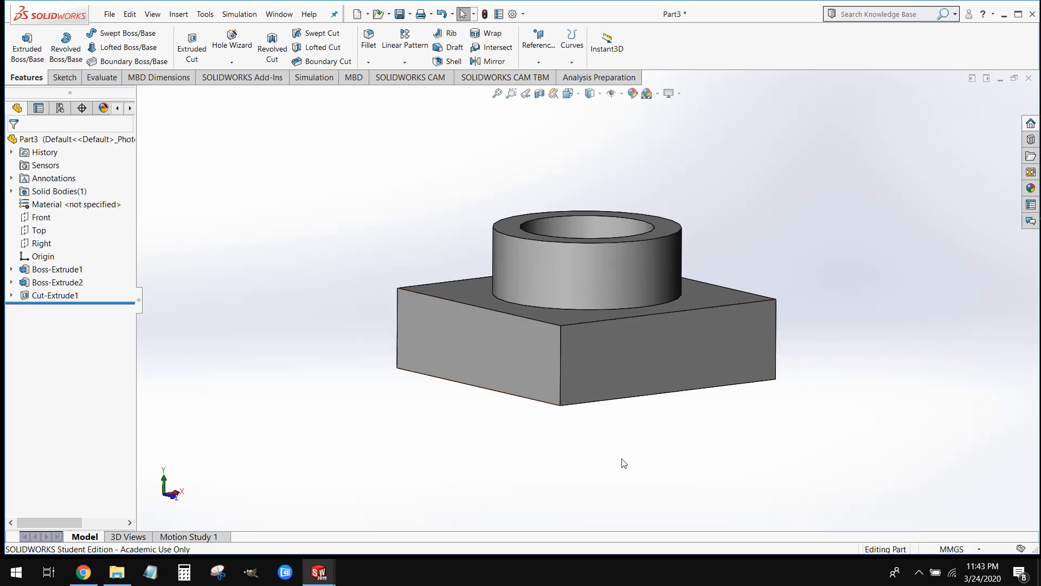
{"action": "scroll", "coordinate": [597, 458], "scroll_direction": "up", "scroll_amount": 1}
{"action": "scroll", "coordinate": [595, 454], "scroll_direction": "down", "scroll_amount": 1}
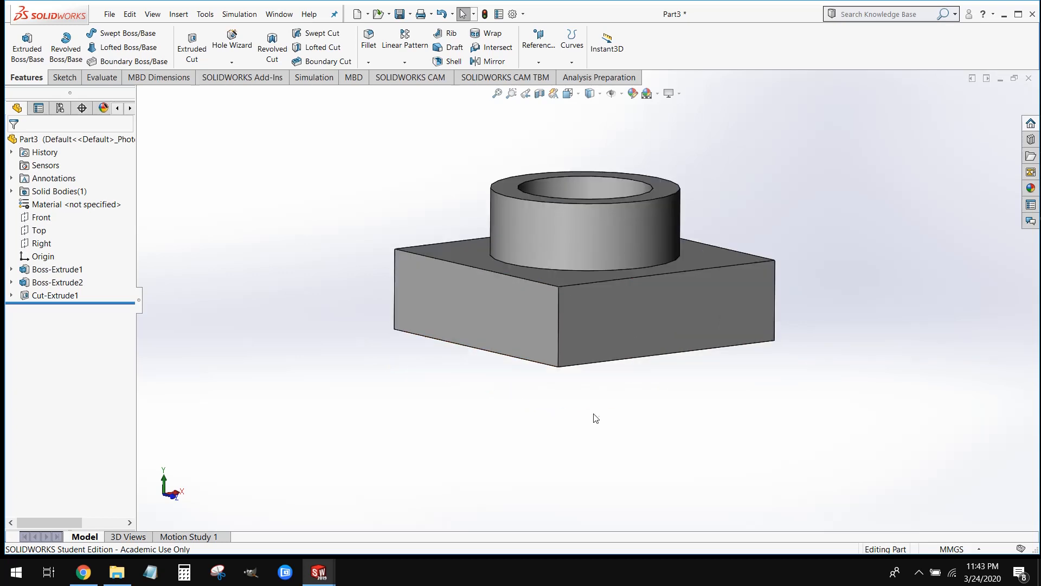
{"action": "middle_click_drag", "start_coordinate": [594, 414], "coordinate": [590, 436]}
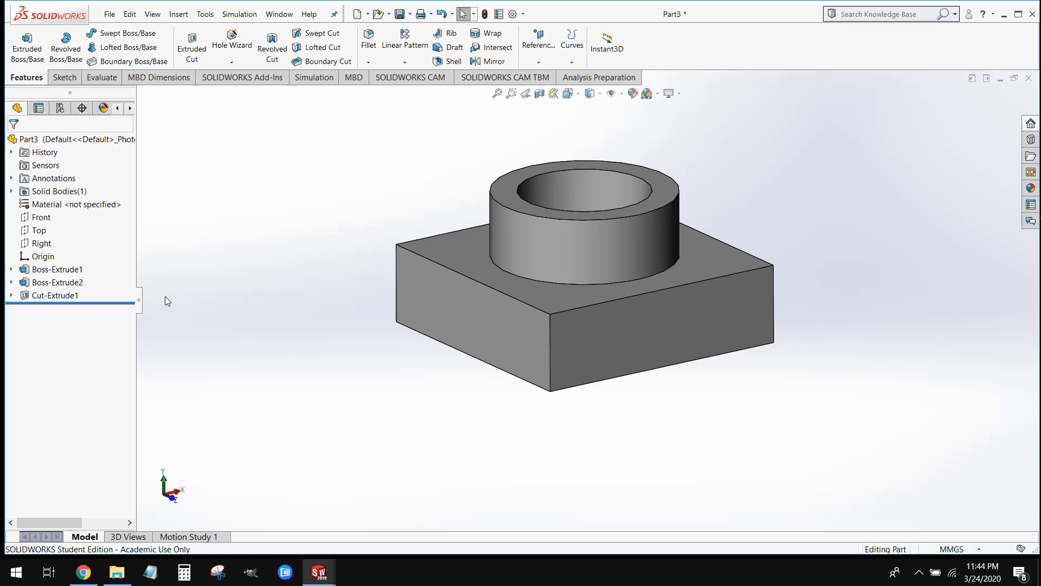
Edit the sketch of Boss-Extrude1 and set the square's side along the Z direction to 120 mm
{"action": "left_click", "coordinate": [33, 270]}
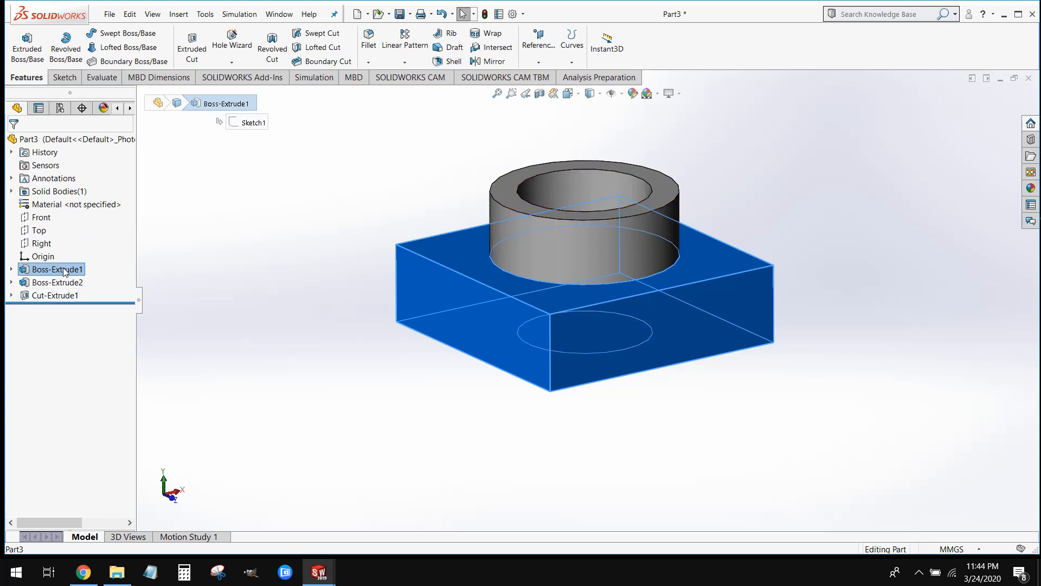
{"action": "right_click", "coordinate": [65, 272]}
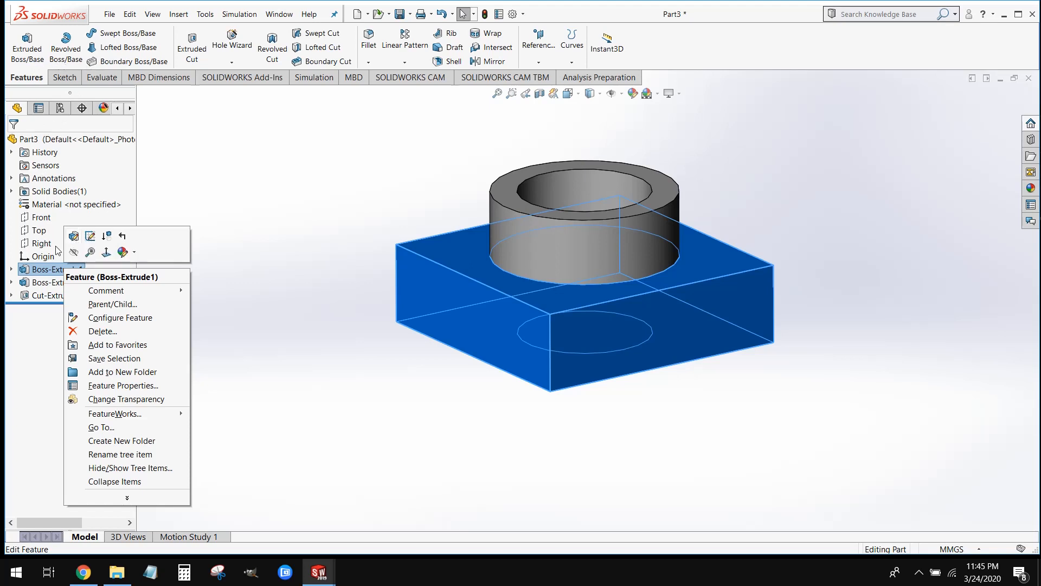
{"action": "left_click", "coordinate": [91, 237]}
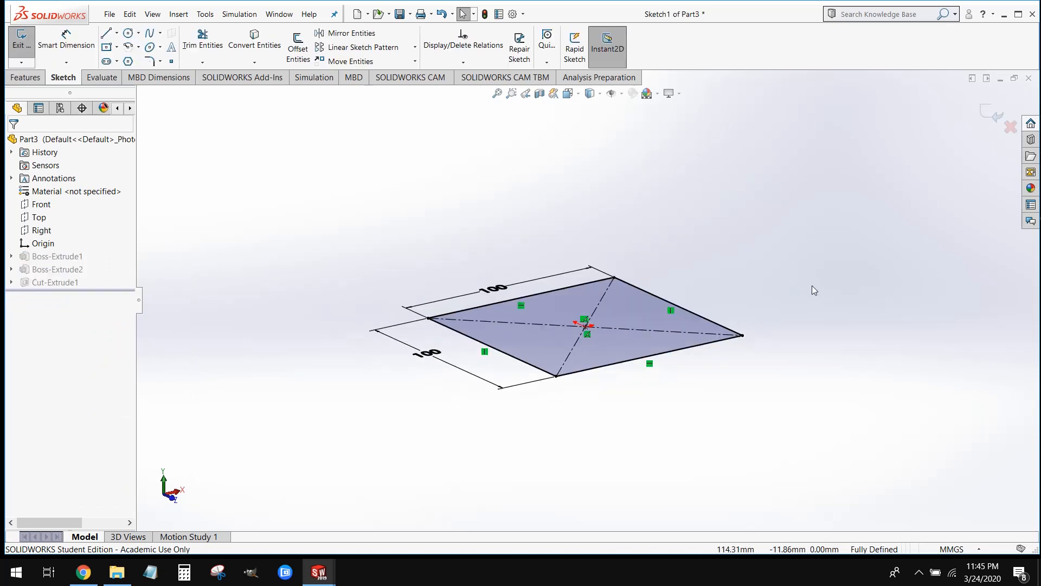
{"action": "mouse_move", "coordinate": [812, 291]}
{"action": "middle_mouse_down"}
{"action": "mouse_move", "coordinate": [767, 400]}
{"action": "mouse_move", "coordinate": [784, 414]}
{"action": "middle_mouse_up"}
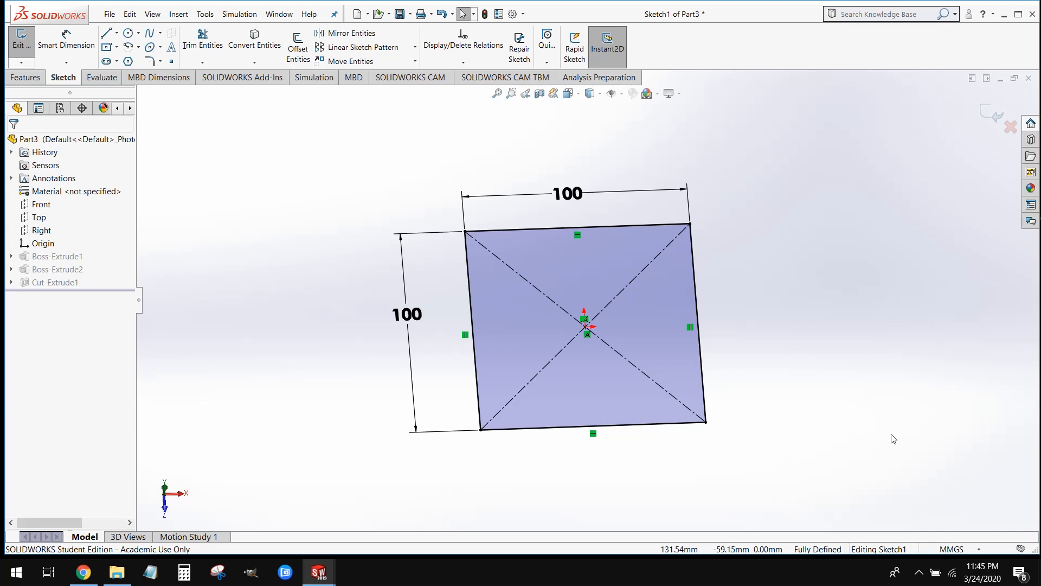
{"action": "double_click", "coordinate": [408, 319]}
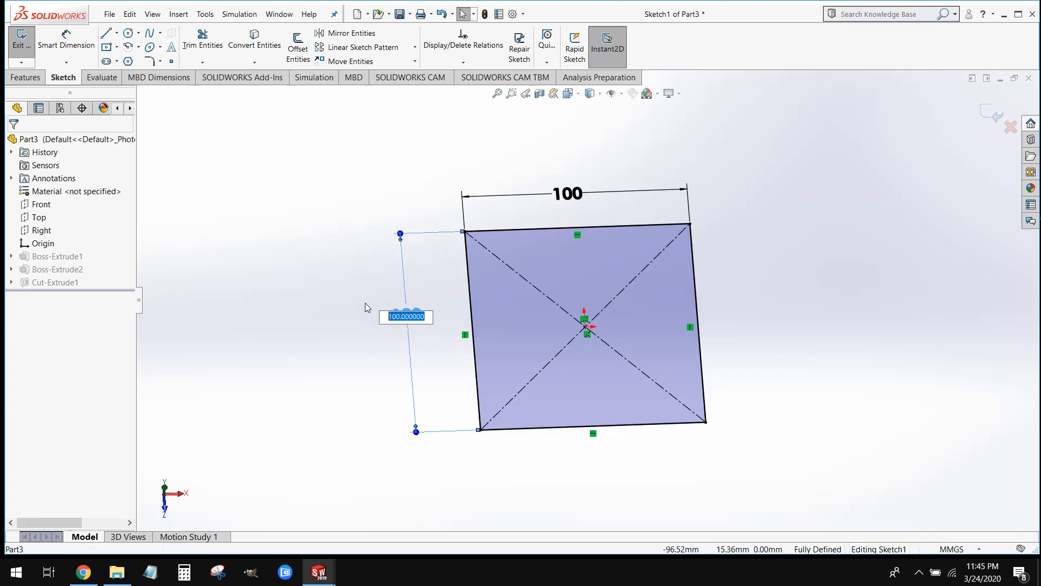
{"action": "type", "text": "120"}
{"action": "key", "text": "Return"}
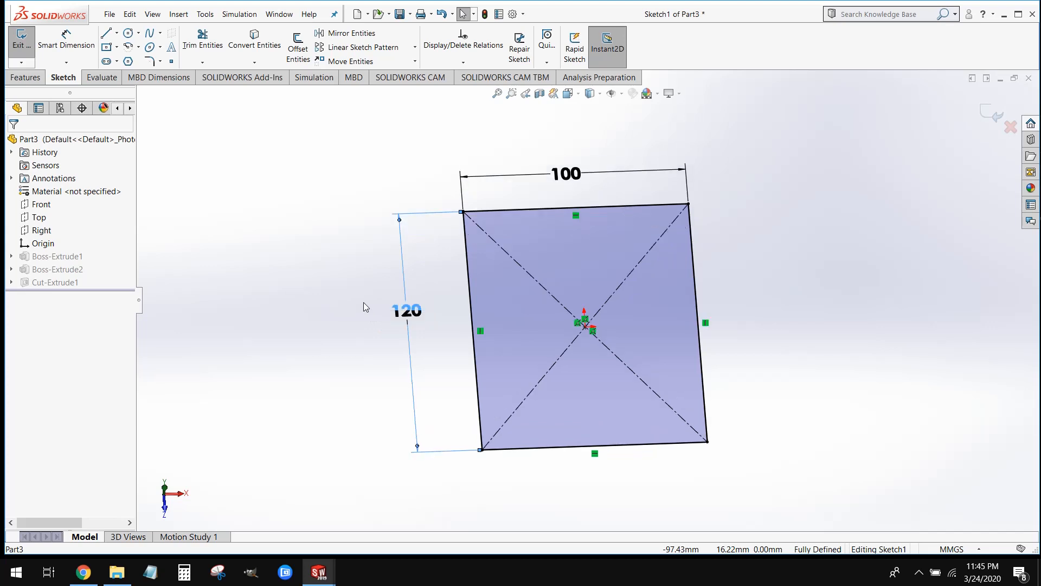
Set the base sketch's side along the X direction to 120 mm and exit the sketch
{"action": "left_click", "coordinate": [557, 173]}
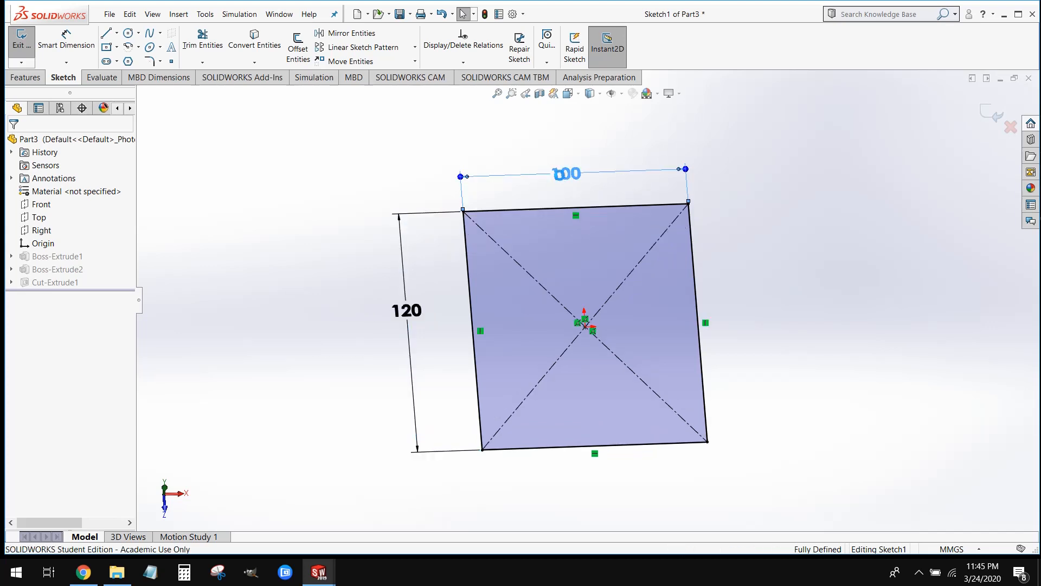
{"action": "double_click", "coordinate": [557, 173]}
{"action": "type", "text": "120"}
{"action": "key", "text": "Return"}
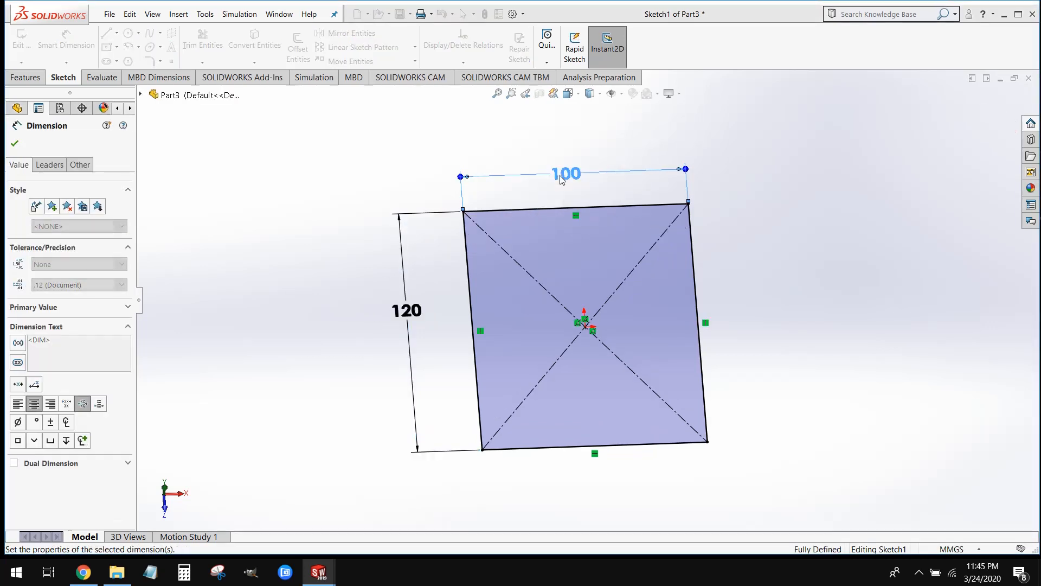
{"action": "left_click", "coordinate": [924, 242]}
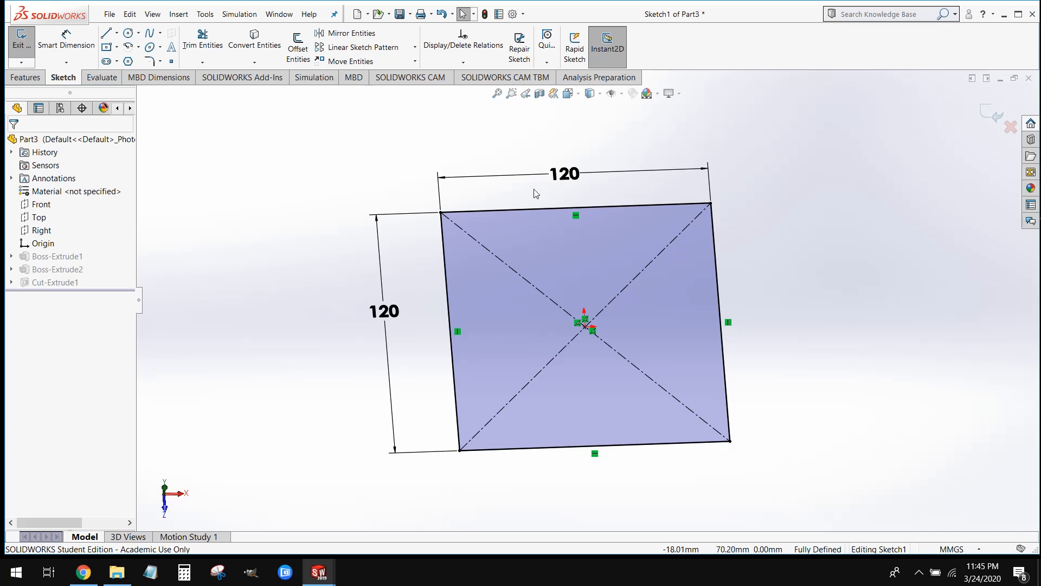
{"action": "left_click", "coordinate": [33, 52]}
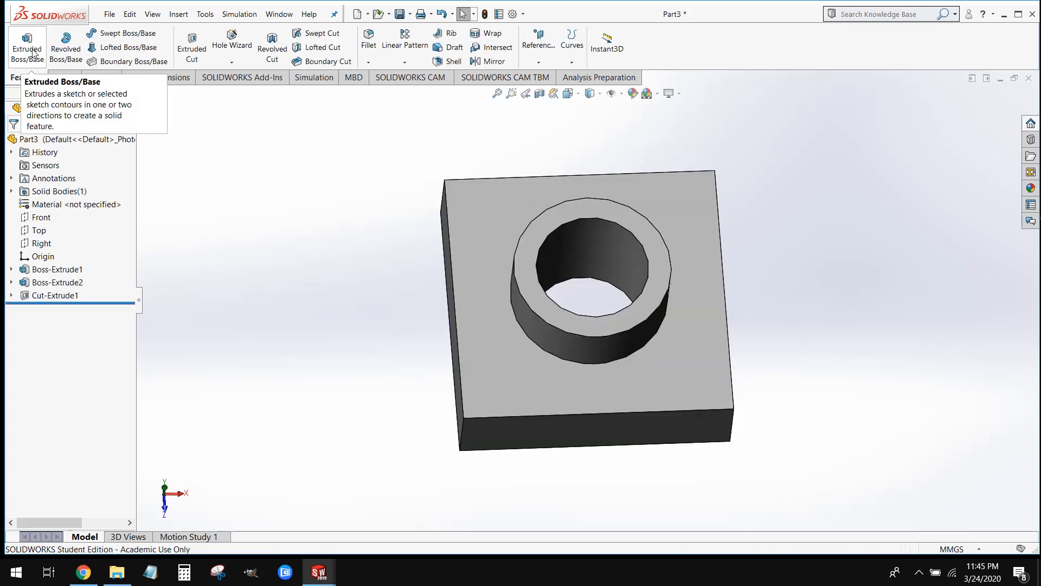
Edit the Boss-Extrude1 feature and set the block's blind extrusion depth to 50 mm
{"action": "middle_click_drag", "start_coordinate": [686, 460], "coordinate": [720, 368]}
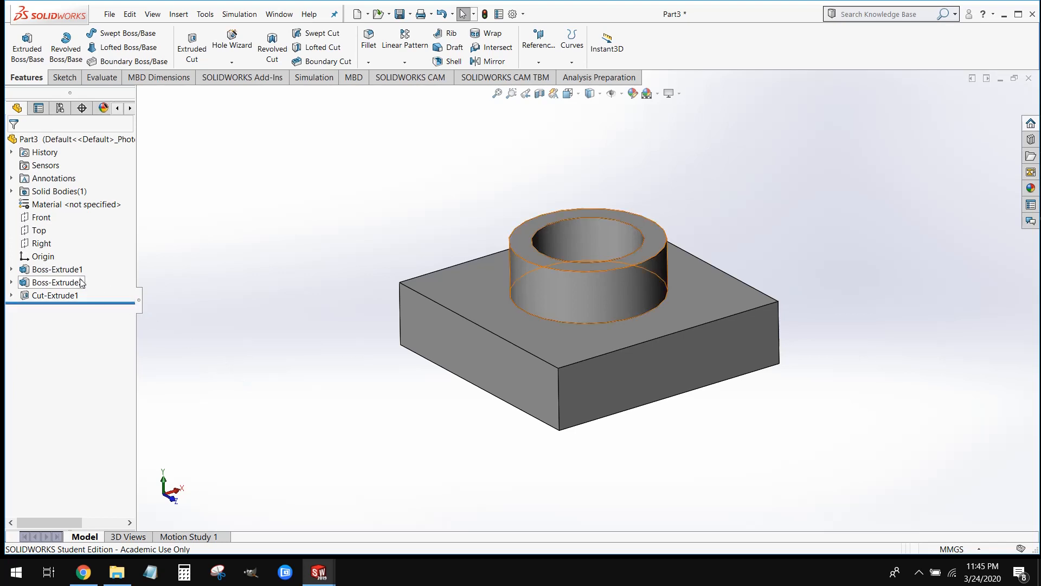
{"action": "right_click", "coordinate": [62, 273]}
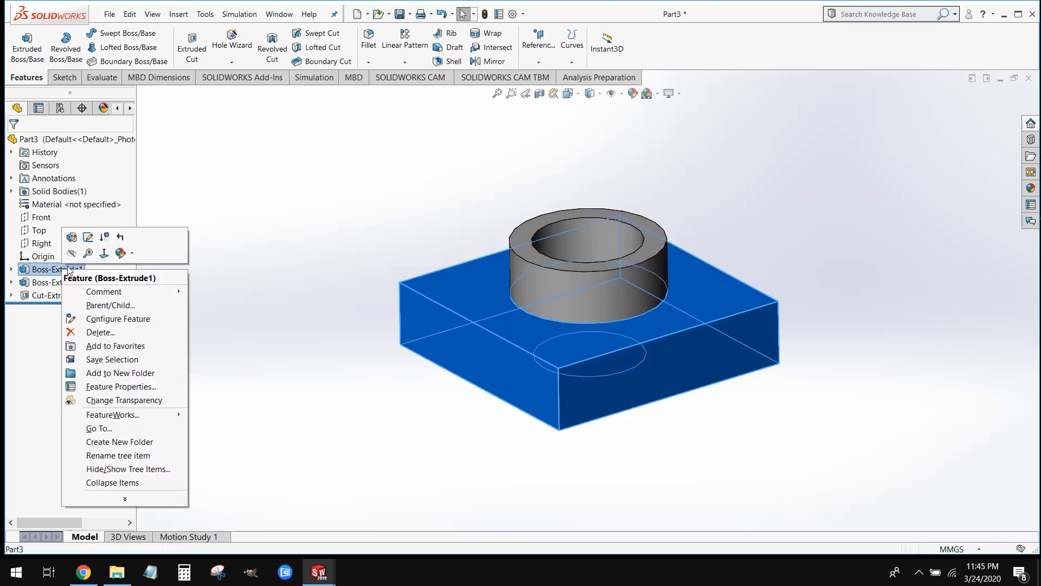
{"action": "left_click", "coordinate": [76, 239]}
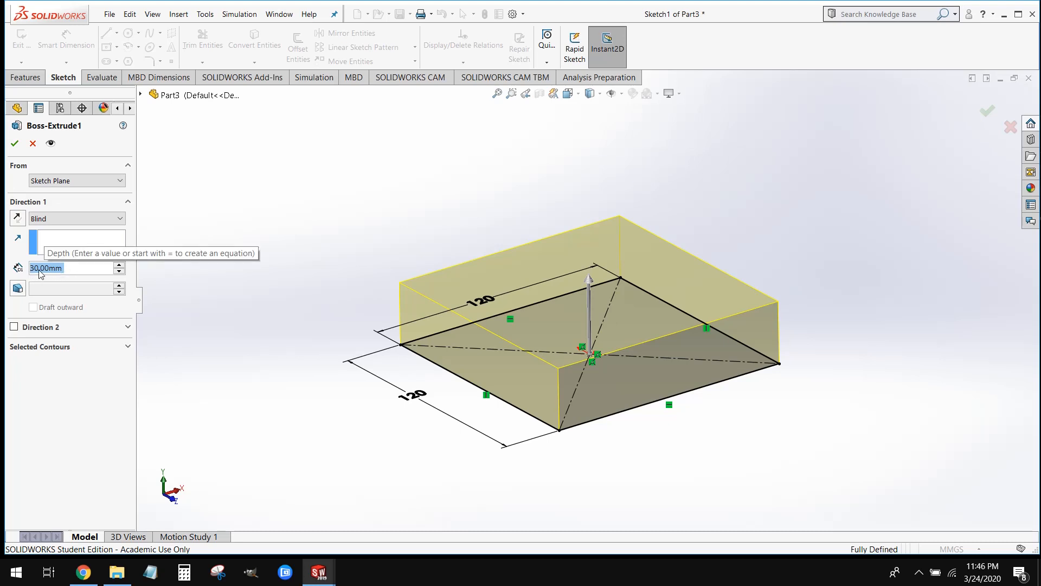
{"action": "type", "text": "50"}
{"action": "left_click", "coordinate": [87, 283]}
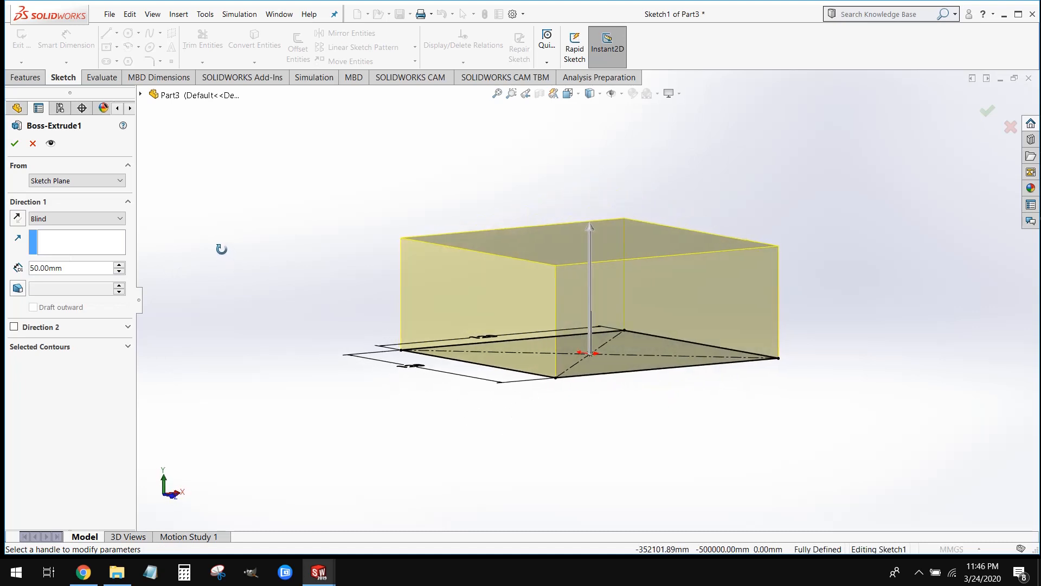
{"action": "left_click", "coordinate": [14, 143]}
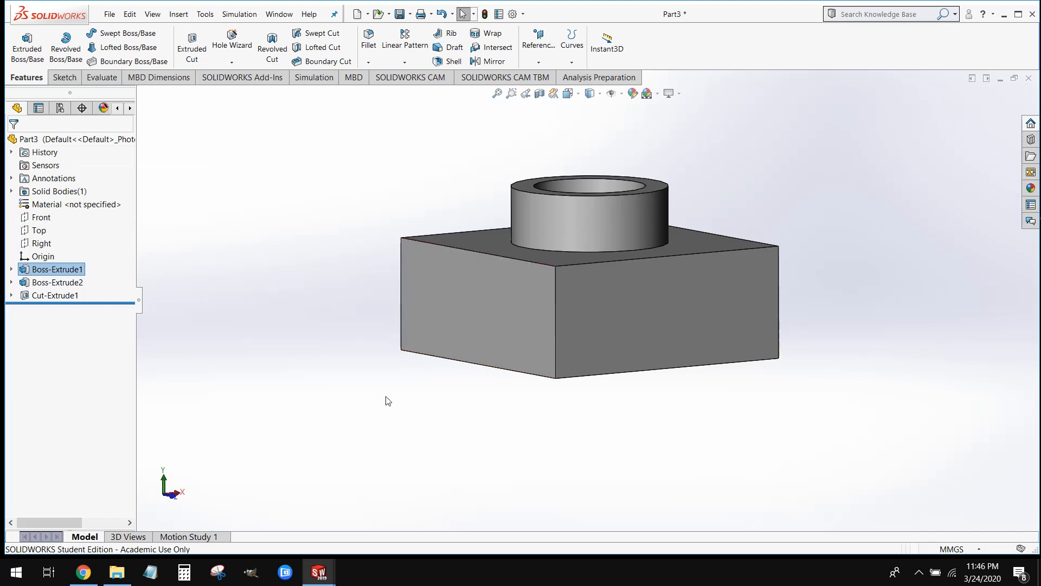
{"action": "middle_click_drag", "start_coordinate": [515, 444], "coordinate": [525, 502]}
{"action": "left_click", "coordinate": [526, 502]}
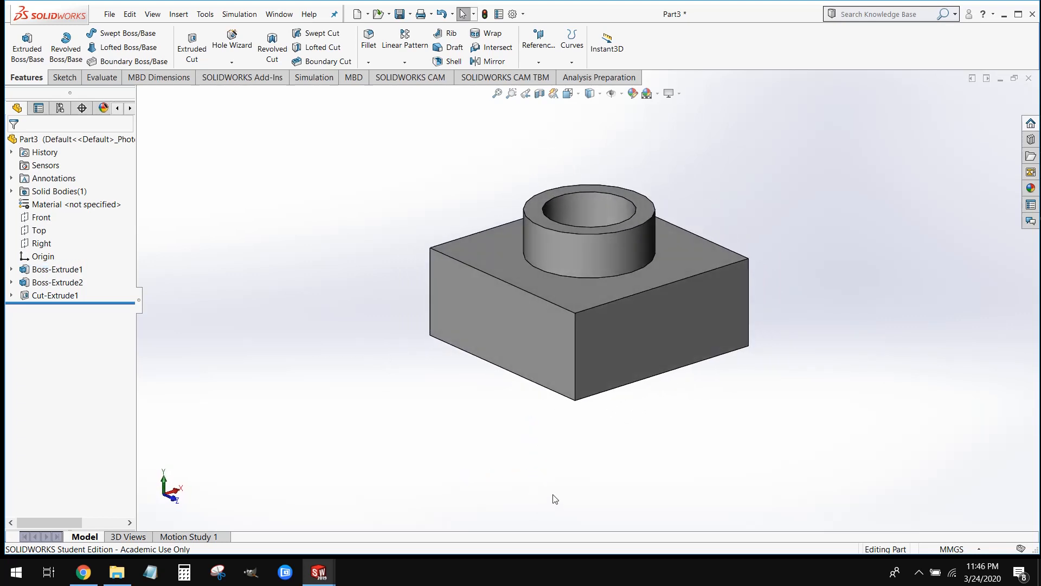
Switch to the hw2 part and roll its feature history forward to include the three fillets
{"action": "mouse_move", "coordinate": [326, 569]}
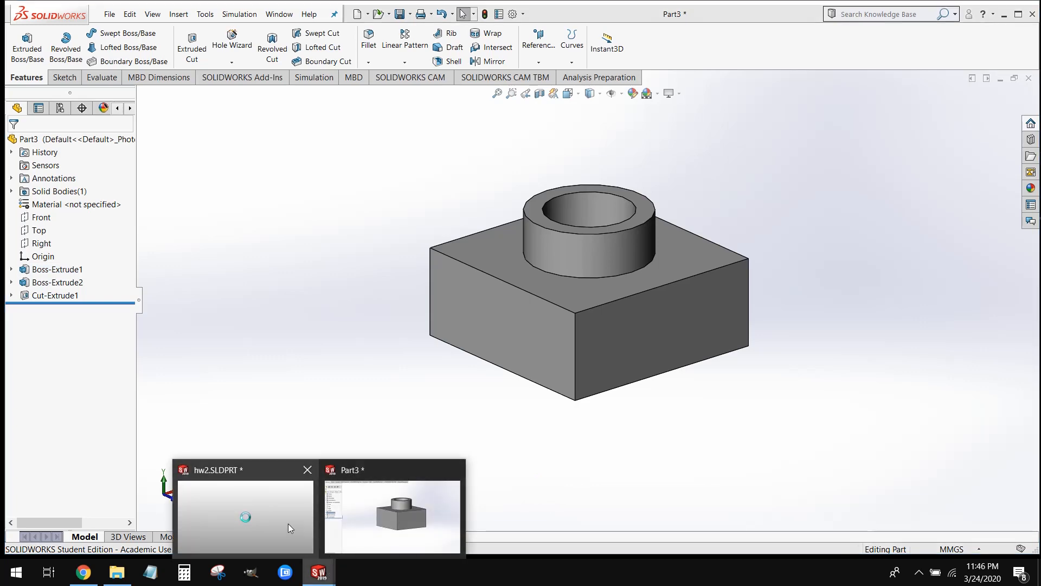
{"action": "left_click", "coordinate": [288, 523]}
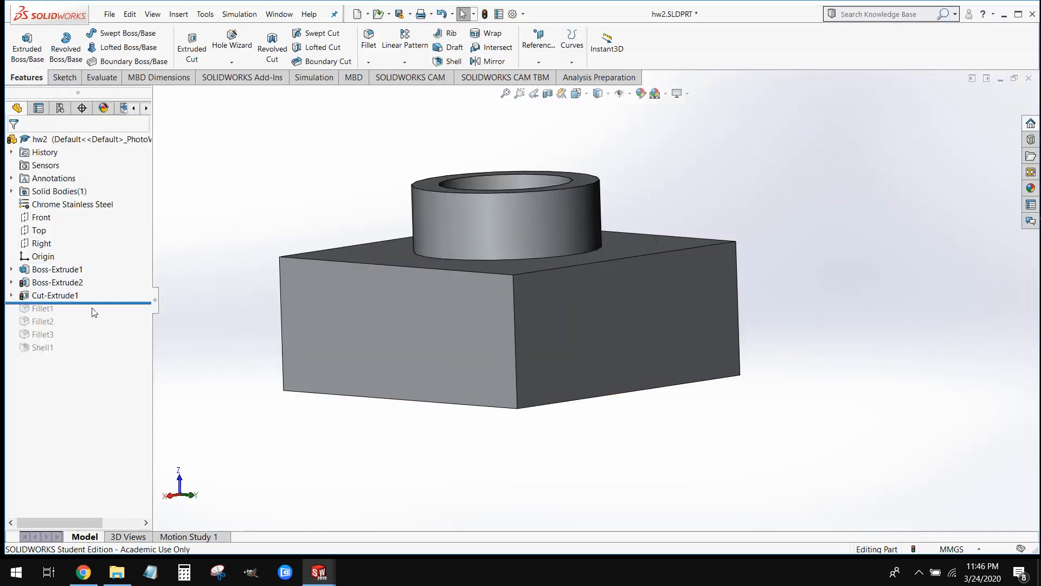
{"action": "left_click_drag", "start_coordinate": [98, 324], "coordinate": [98, 337]}
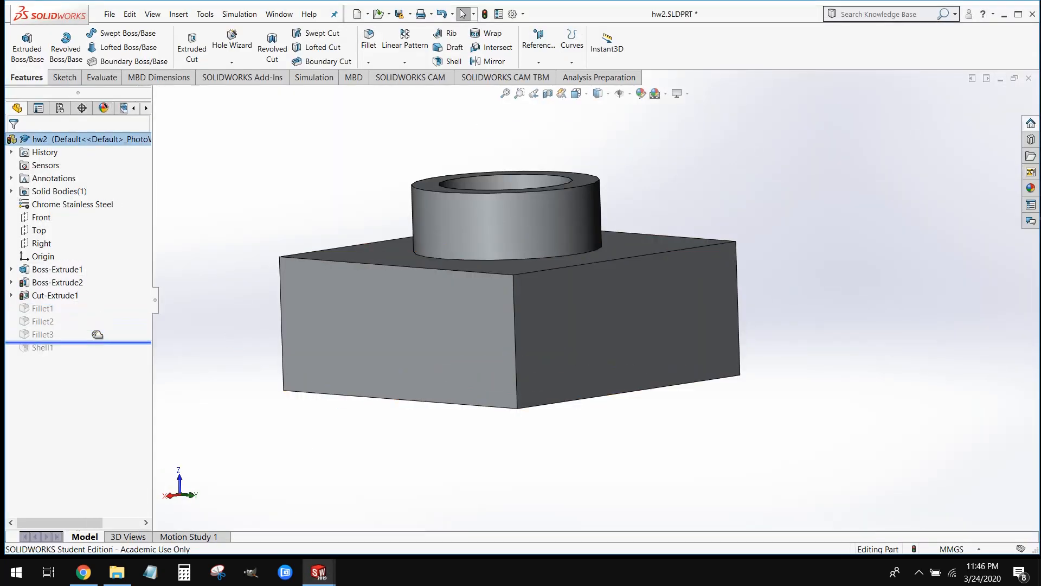
{"action": "middle_click_drag", "start_coordinate": [353, 191], "coordinate": [351, 235]}
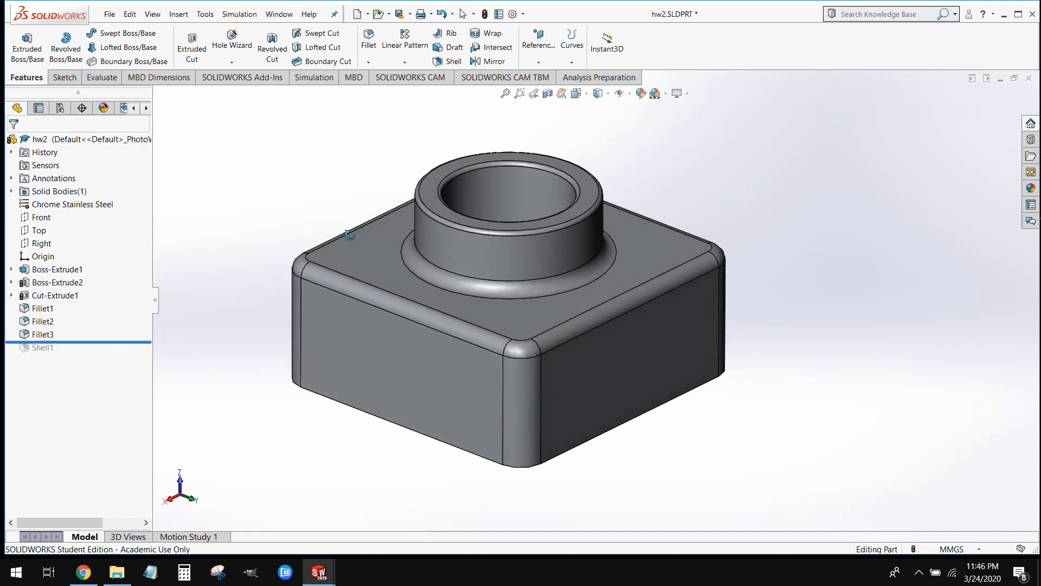
Examine the rounded upper and vertical edges of the hw2 block, and return to the maximized Part3
{"action": "scroll", "coordinate": [311, 274], "scroll_direction": "down", "scroll_amount": 1}
{"action": "left_click", "coordinate": [314, 271]}
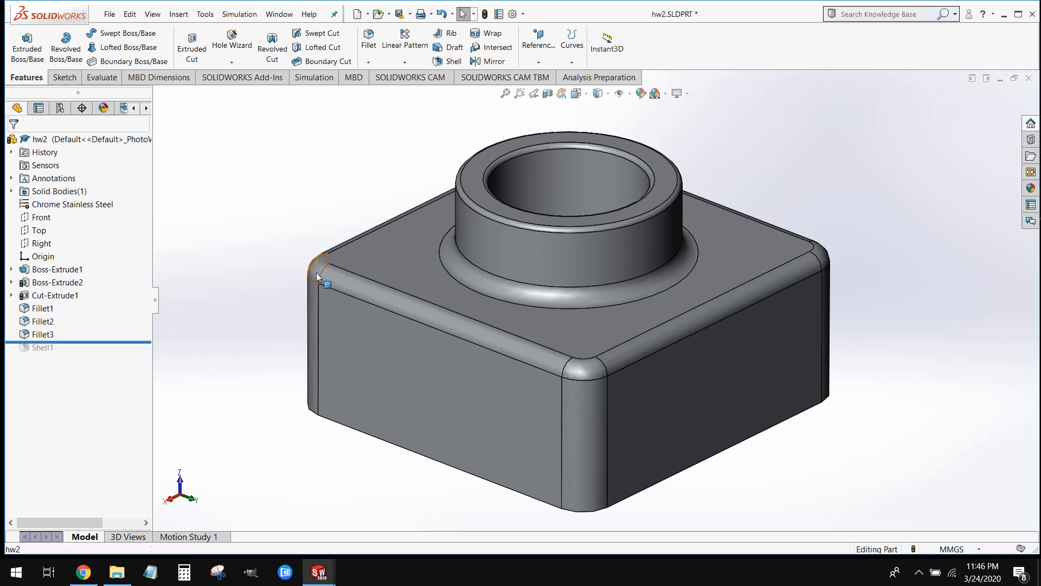
{"action": "left_click", "coordinate": [359, 297], "text": "ctrl"}
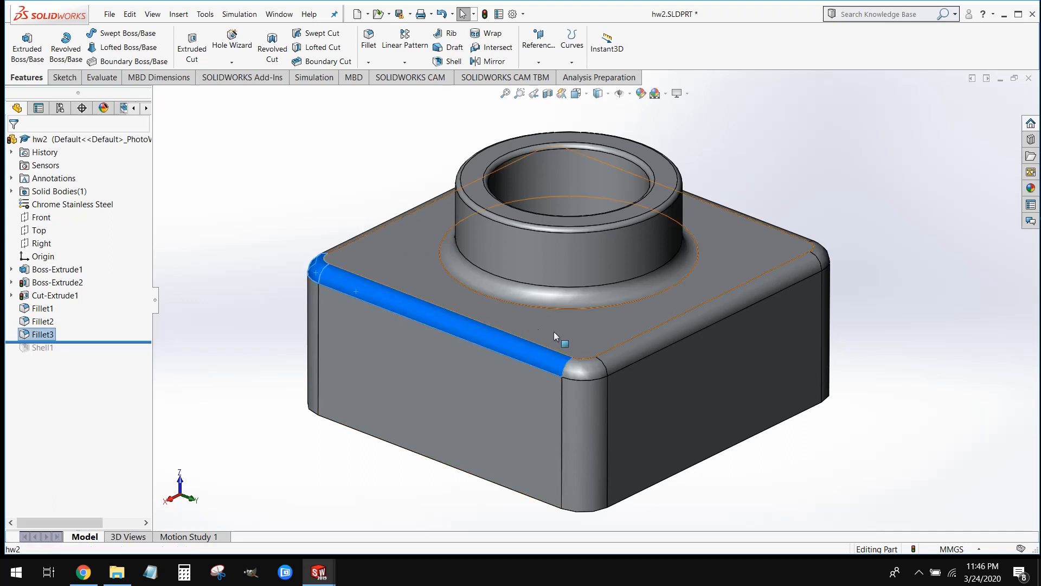
{"action": "left_click", "coordinate": [579, 365], "text": "ctrl"}
{"action": "left_click", "coordinate": [588, 406], "text": "ctrl"}
{"action": "left_click", "coordinate": [624, 367], "text": "ctrl"}
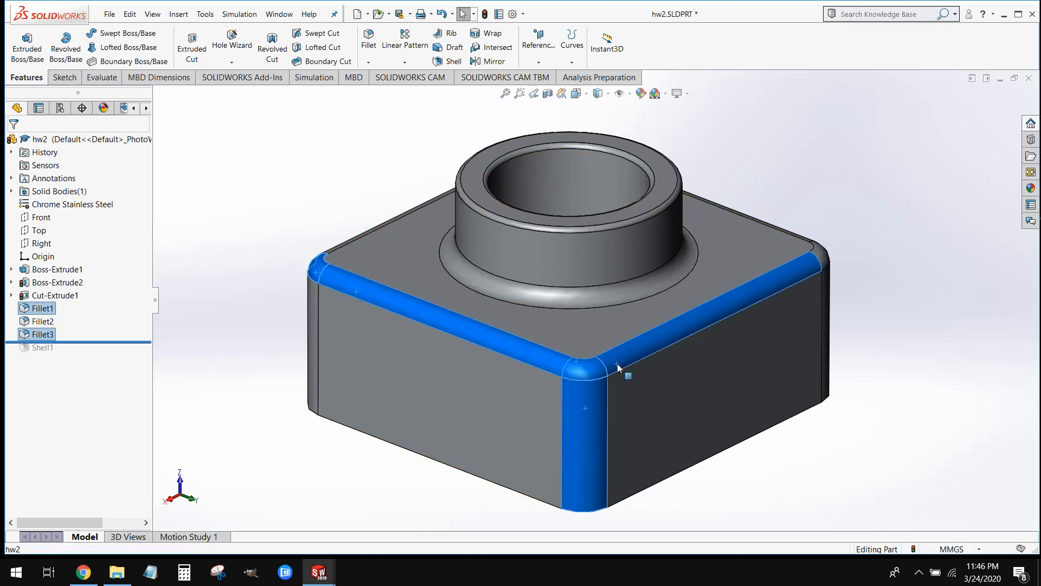
{"action": "left_click", "coordinate": [793, 494]}
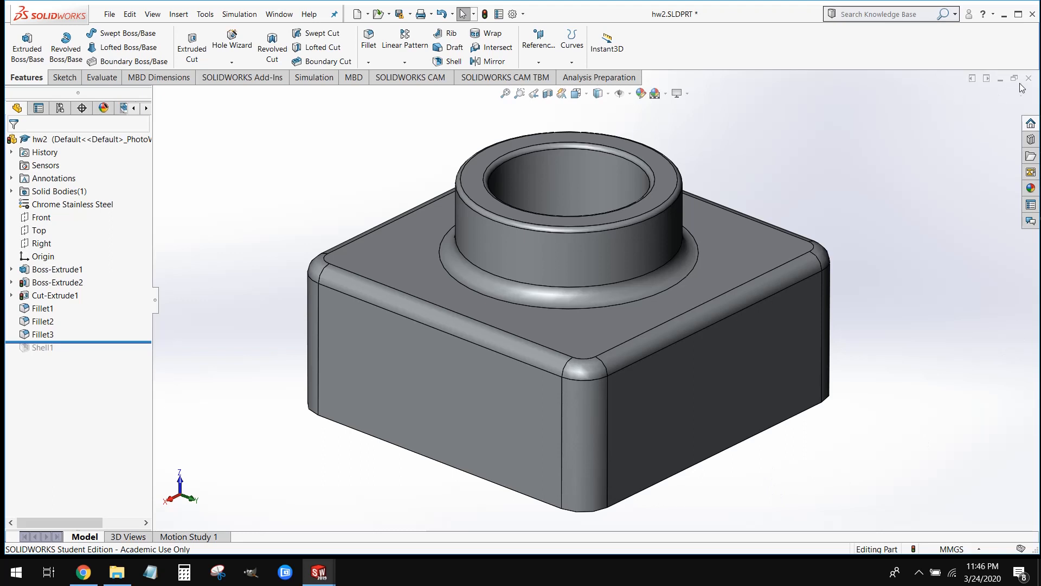
{"action": "left_click", "coordinate": [1000, 80]}
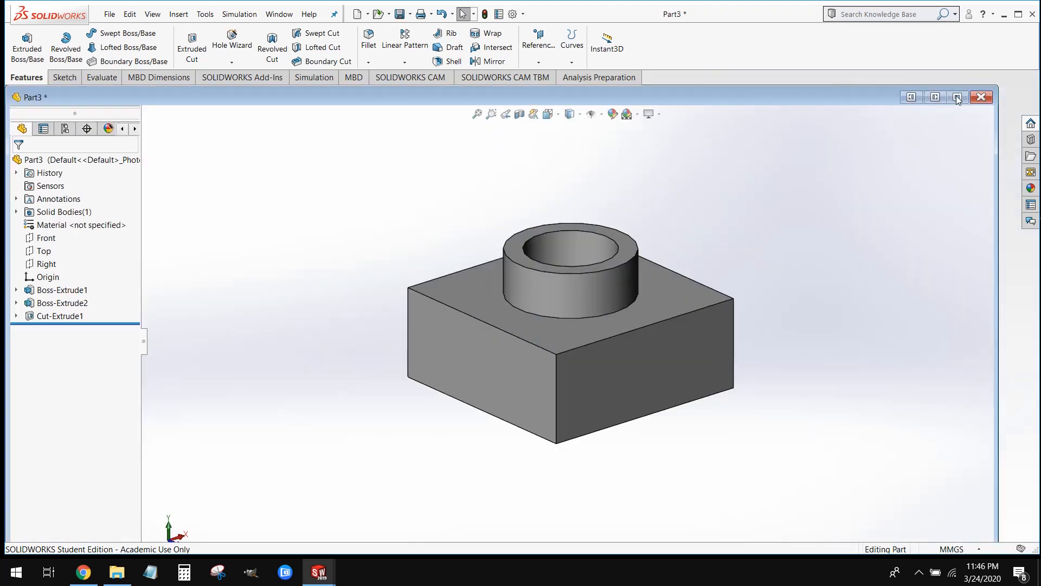
{"action": "left_click", "coordinate": [958, 97]}
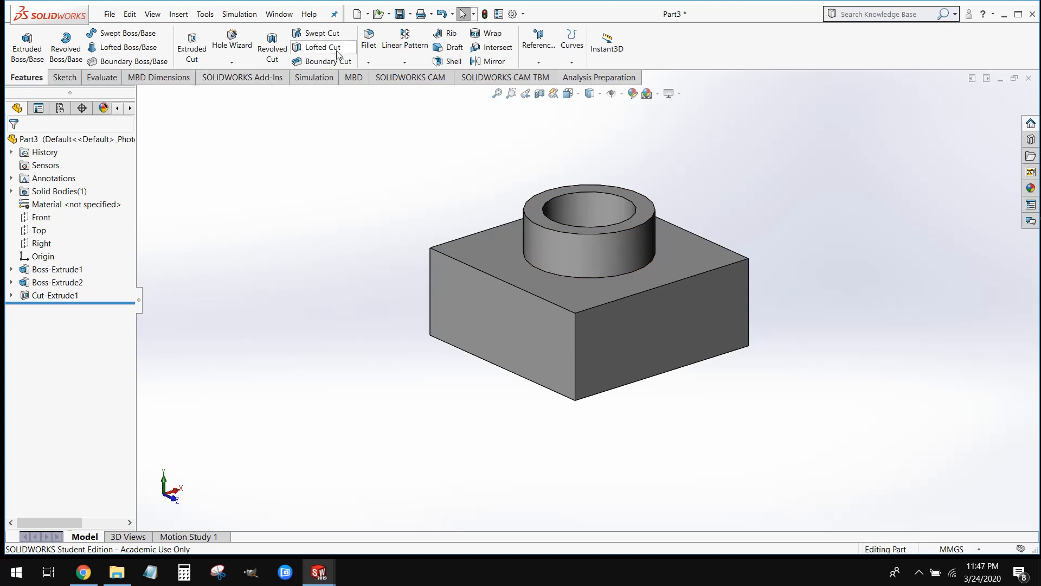
Start a constant-size Fillet on the block with the preview turned off
{"action": "left_click", "coordinate": [374, 55]}
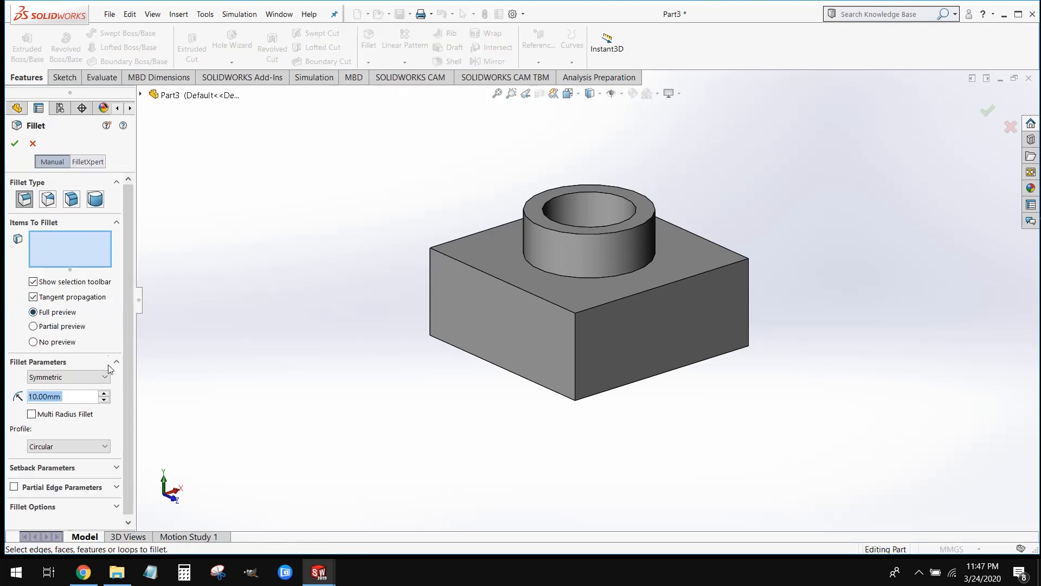
{"action": "left_click", "coordinate": [51, 342]}
{"action": "scroll", "coordinate": [716, 335], "scroll_direction": "down", "scroll_amount": 1}
{"action": "scroll", "coordinate": [694, 325], "scroll_direction": "down", "scroll_amount": 1}
{"action": "scroll", "coordinate": [304, 249], "scroll_direction": "down", "scroll_amount": 2}
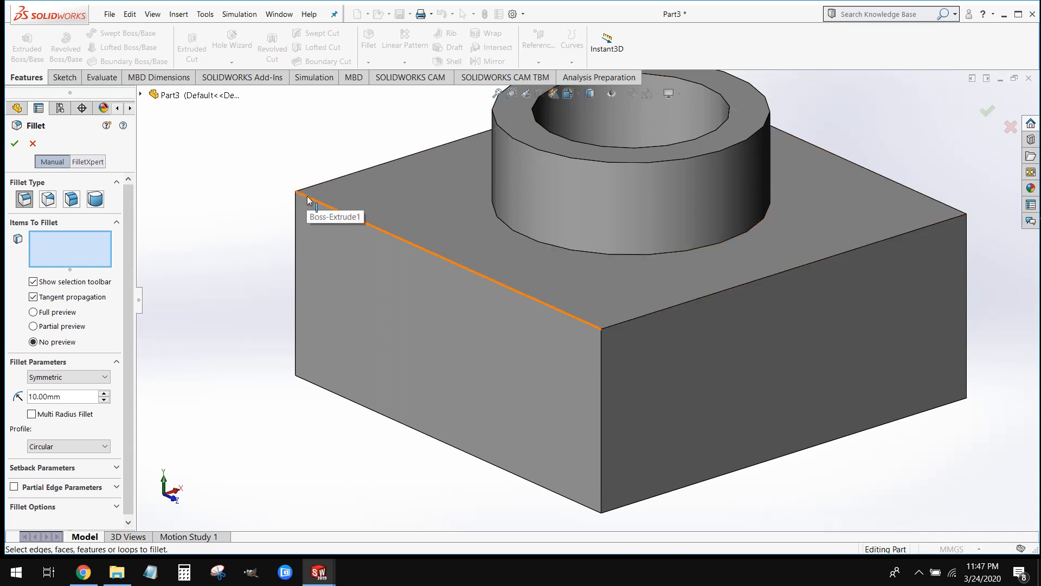
Try a 10 mm fillet with full preview on one upper edge of the block, and remove that edge from the selection
{"action": "key", "text": "ctrl"}
{"action": "key", "text": "ctrl"}
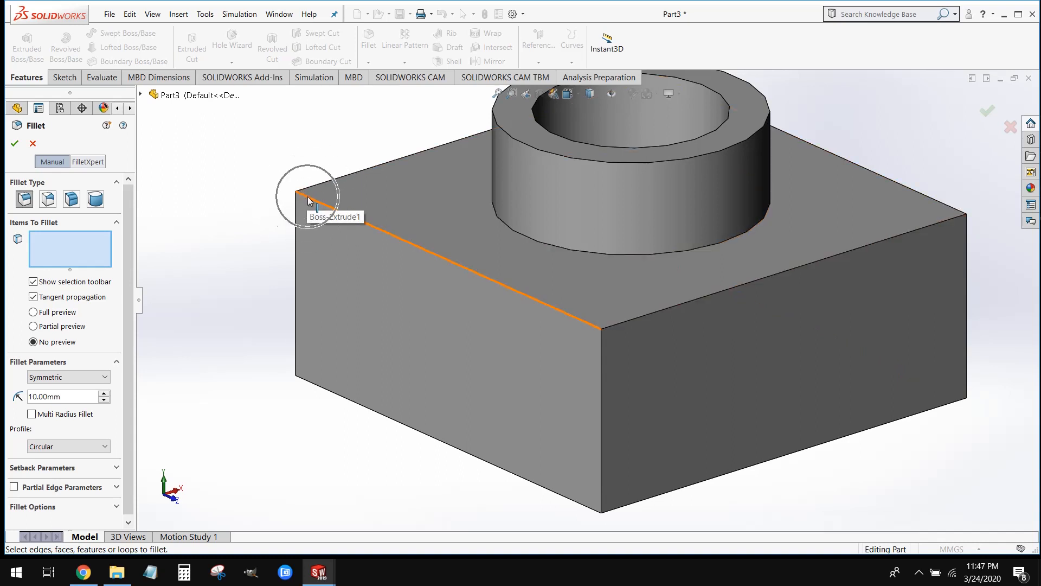
{"action": "left_click", "coordinate": [308, 198]}
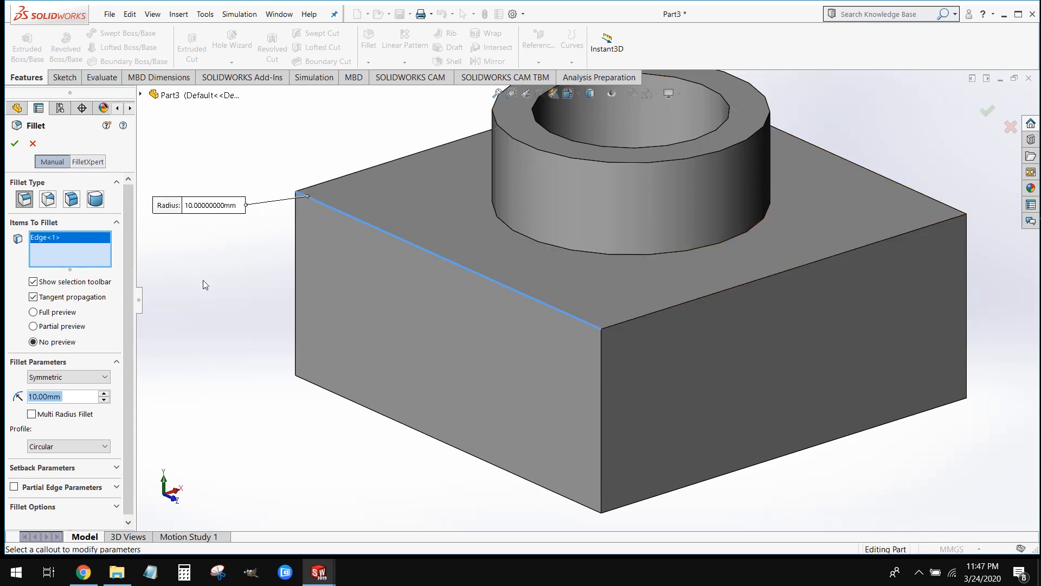
{"action": "left_click", "coordinate": [65, 314]}
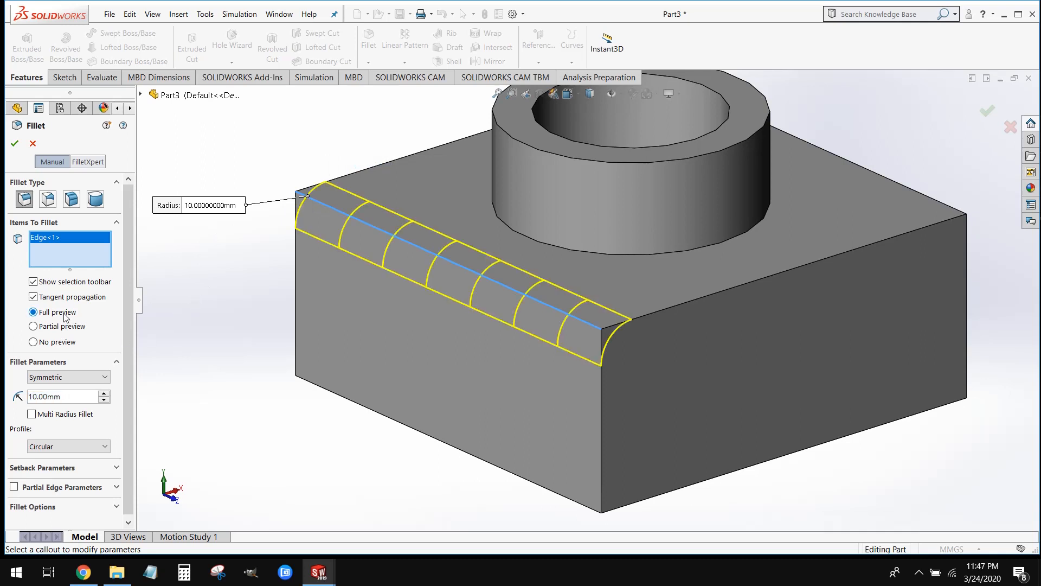
{"action": "right_click", "coordinate": [61, 240]}
{"action": "left_click", "coordinate": [86, 249]}
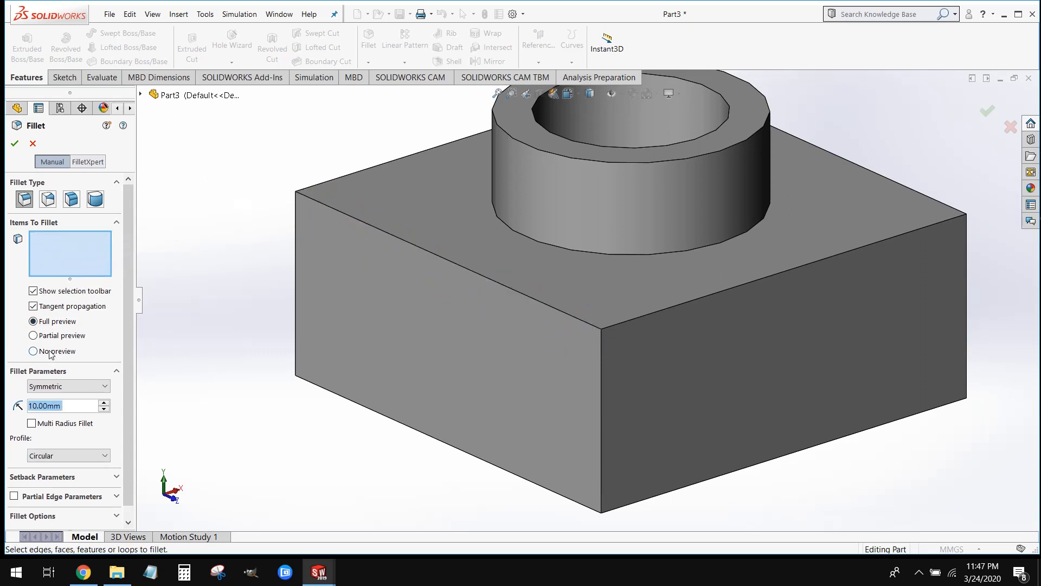
Select the block's top face around the boss as the item to fillet, and show the full preview
{"action": "left_click", "coordinate": [50, 355]}
{"action": "left_click", "coordinate": [408, 201]}
{"action": "scroll", "coordinate": [476, 252], "scroll_direction": "up", "scroll_amount": 2}
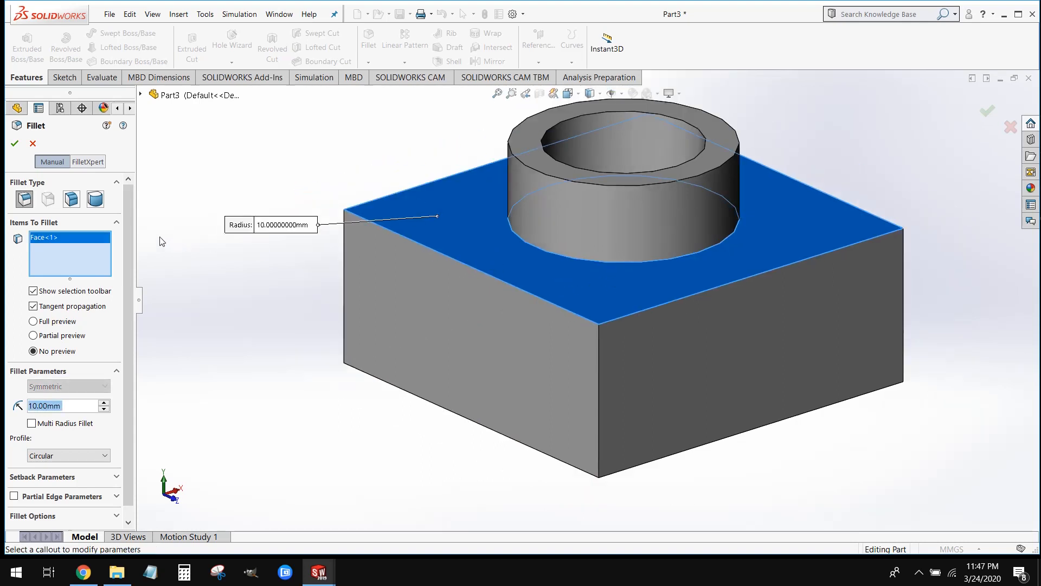
{"action": "left_click", "coordinate": [49, 321]}
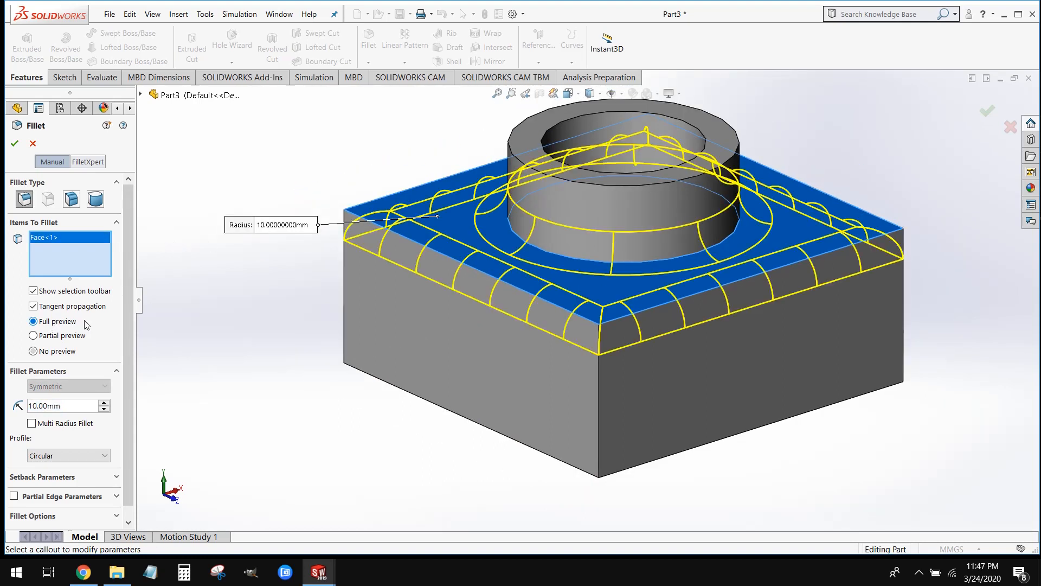
{"action": "middle_click_drag", "start_coordinate": [272, 400], "coordinate": [332, 430]}
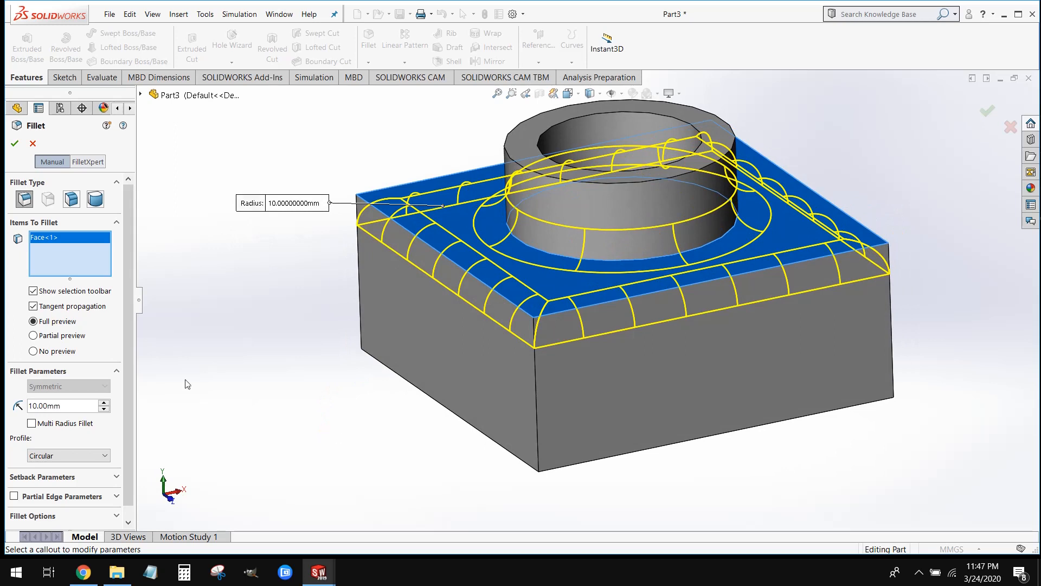
{"action": "left_click", "coordinate": [34, 351]}
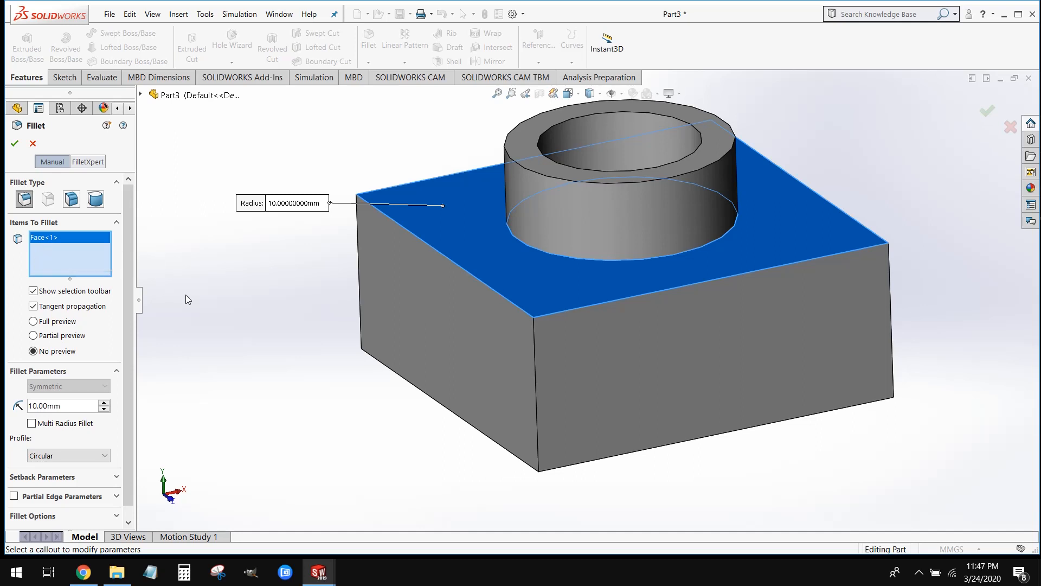
{"action": "left_click", "coordinate": [33, 322]}
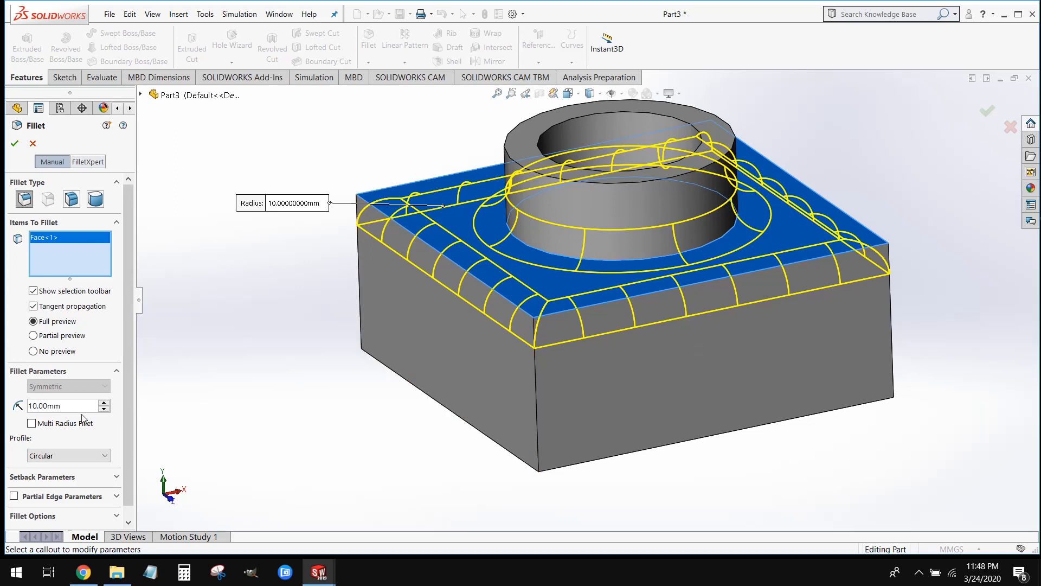
Set the top face fillet's radius to 5 mm and create the fillet
{"action": "left_click_drag", "start_coordinate": [67, 407], "coordinate": [20, 408]}
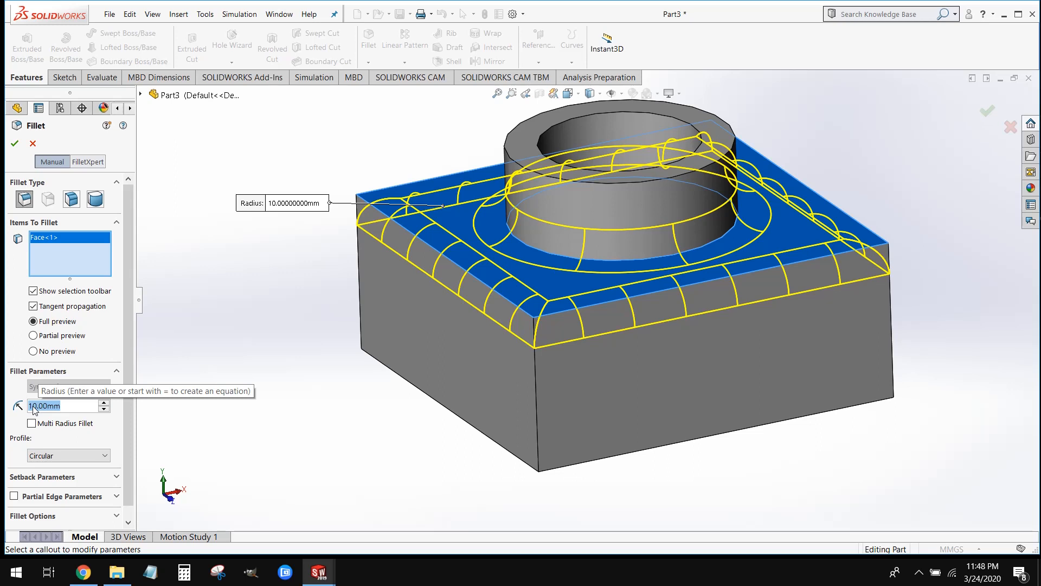
{"action": "type", "text": "5"}
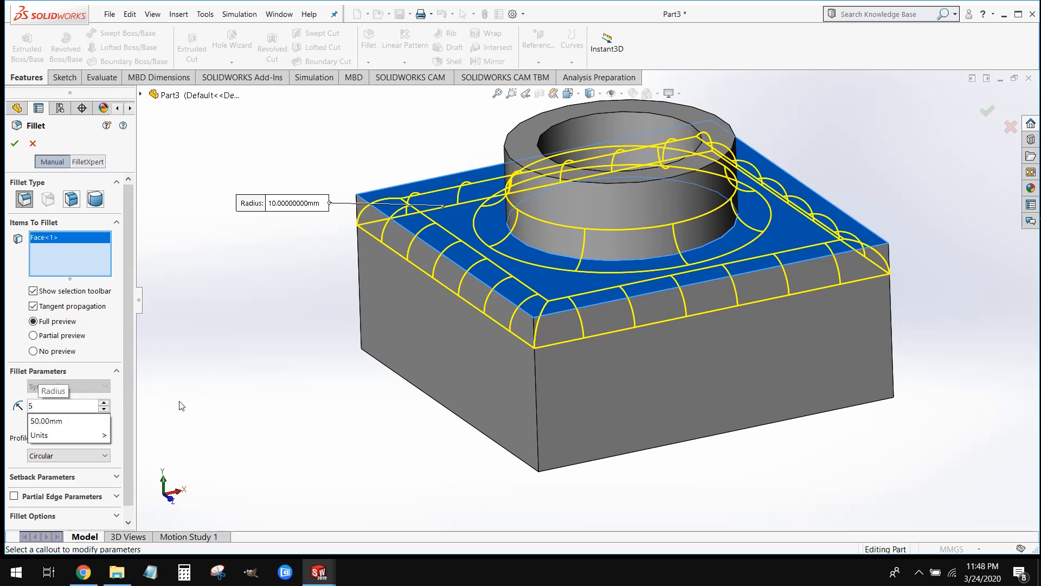
{"action": "key", "text": "Return"}
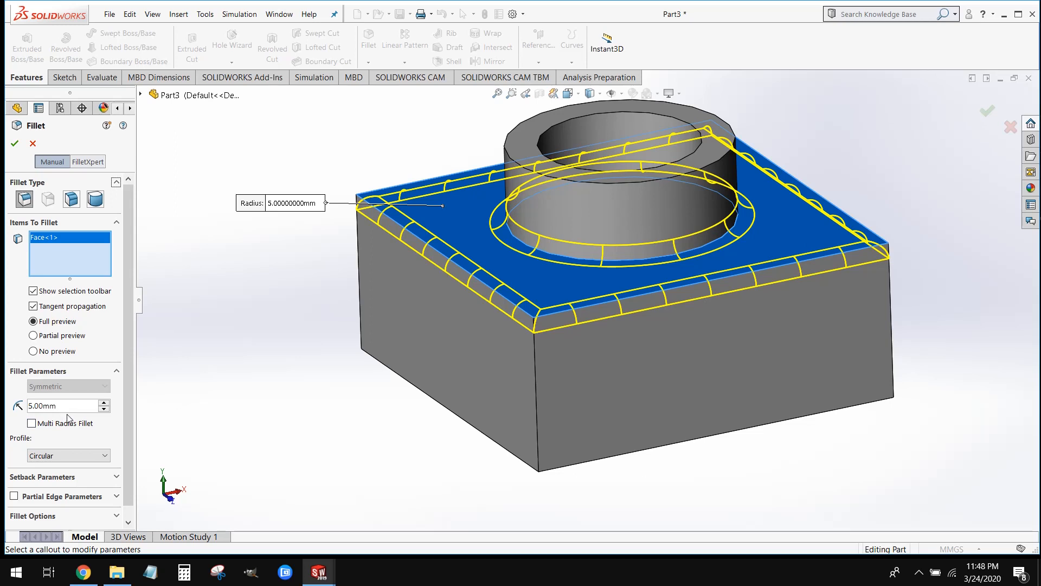
{"action": "left_click", "coordinate": [15, 143]}
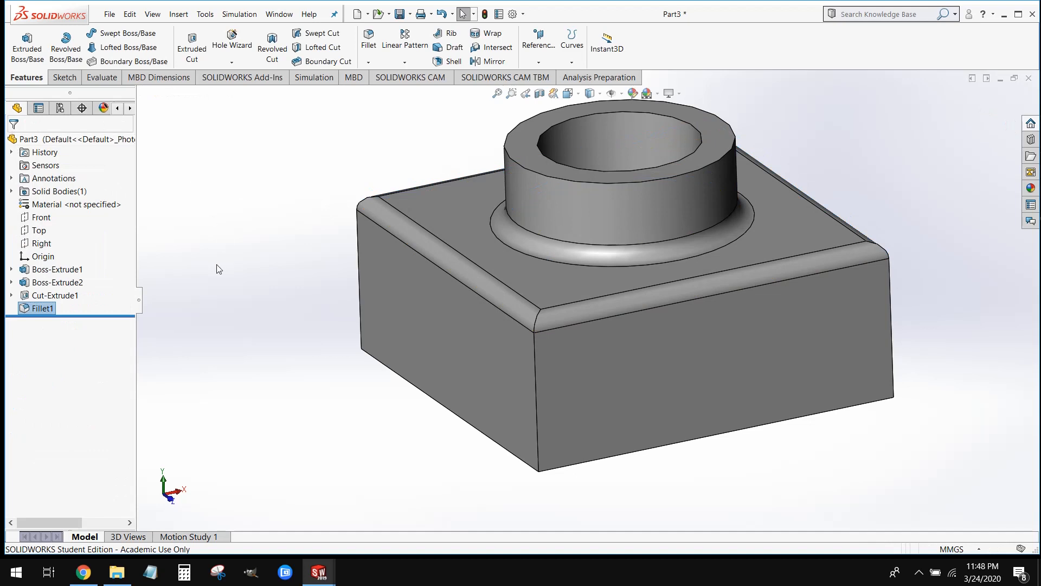
Start another Fillet on the boss's top ring face, and show its full preview
{"action": "mouse_move", "coordinate": [229, 279]}
{"action": "middle_mouse_down"}
{"action": "mouse_move", "coordinate": [239, 248]}
{"action": "mouse_move", "coordinate": [274, 225]}
{"action": "mouse_move", "coordinate": [246, 232]}
{"action": "mouse_move", "coordinate": [227, 268]}
{"action": "middle_mouse_up"}
{"action": "scroll", "coordinate": [415, 155], "scroll_direction": "up", "scroll_amount": 1}
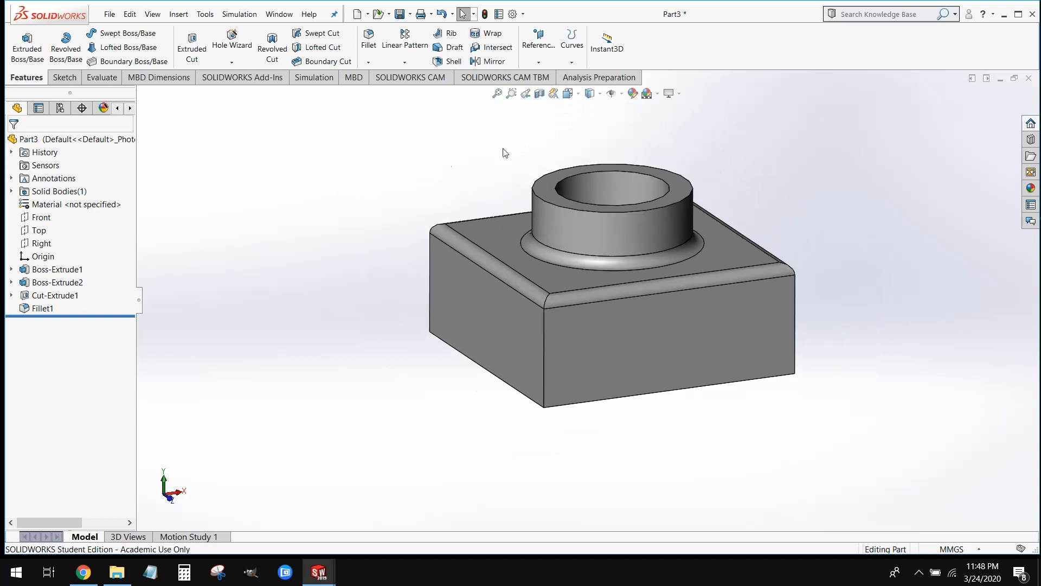
{"action": "scroll", "coordinate": [504, 149], "scroll_direction": "down", "scroll_amount": 1}
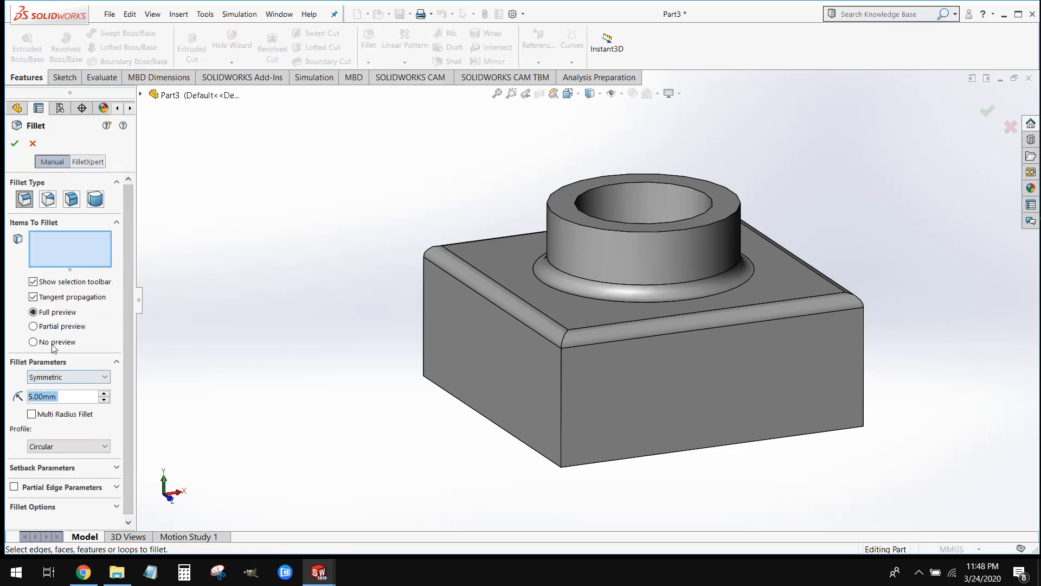
{"action": "left_click", "coordinate": [47, 344]}
{"action": "scroll", "coordinate": [575, 217], "scroll_direction": "down", "scroll_amount": 1}
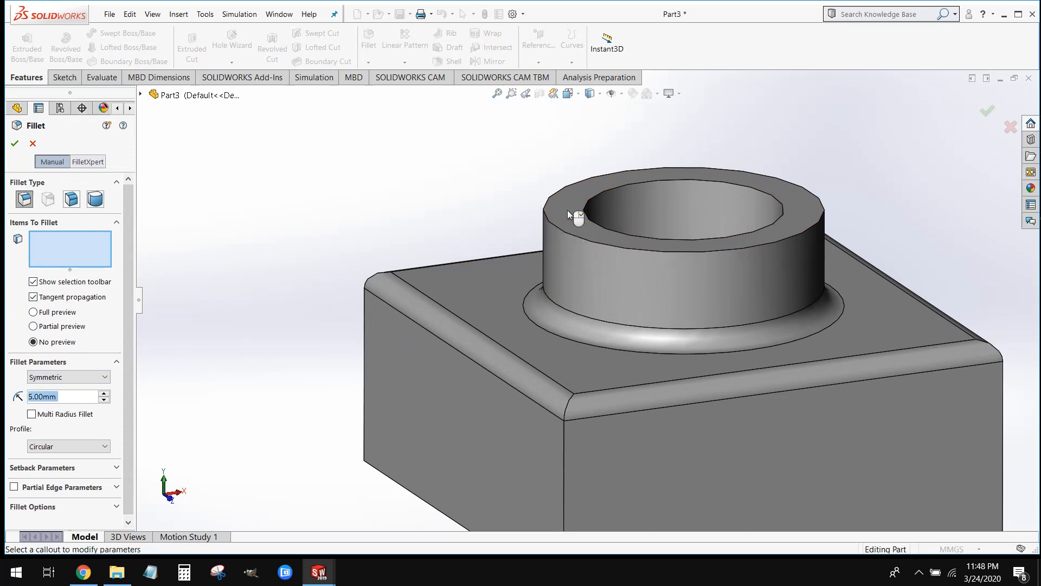
{"action": "left_click", "coordinate": [577, 214]}
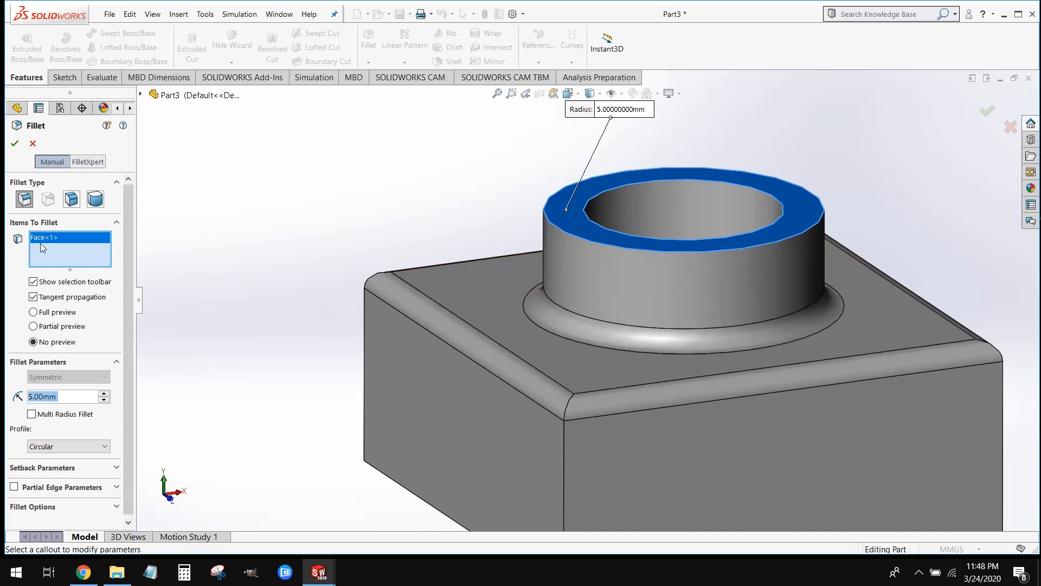
{"action": "left_click", "coordinate": [62, 314]}
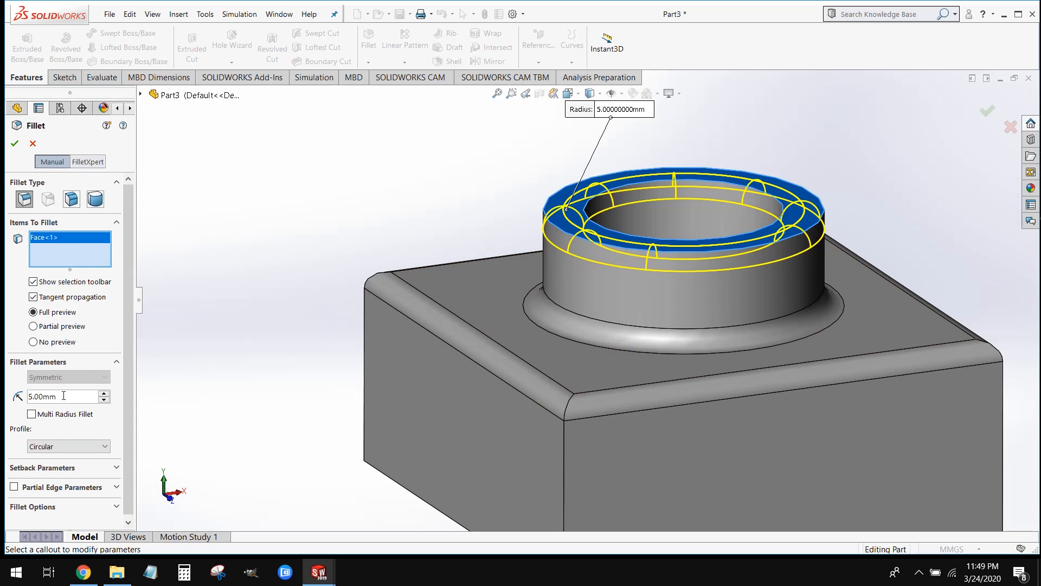
Set the boss ring face fillet's radius to 1.5 mm and create the fillet
{"action": "left_click_drag", "start_coordinate": [63, 395], "coordinate": [15, 397]}
{"action": "type", "text": "1.5"}
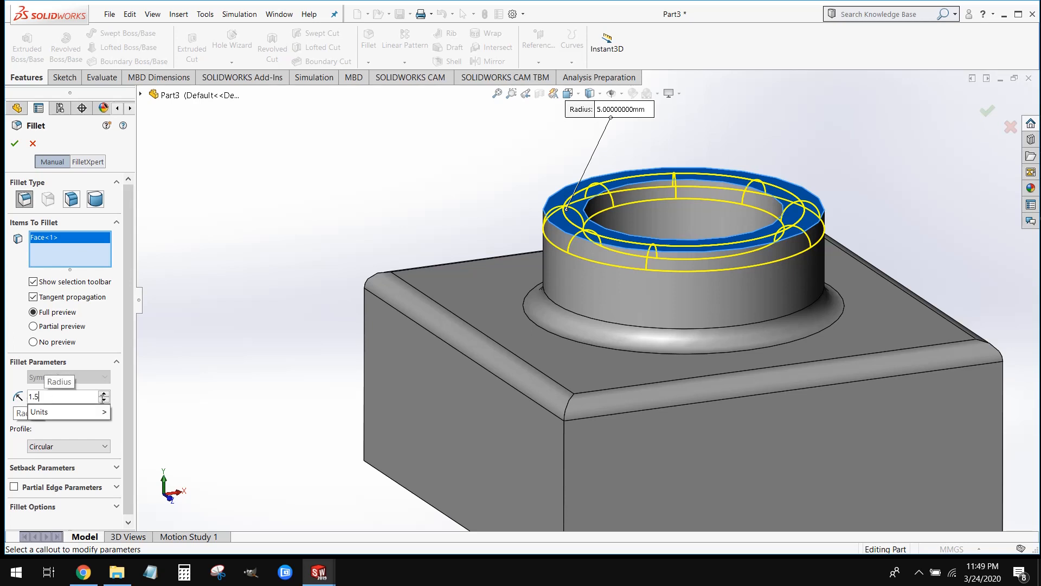
{"action": "key", "text": "Return"}
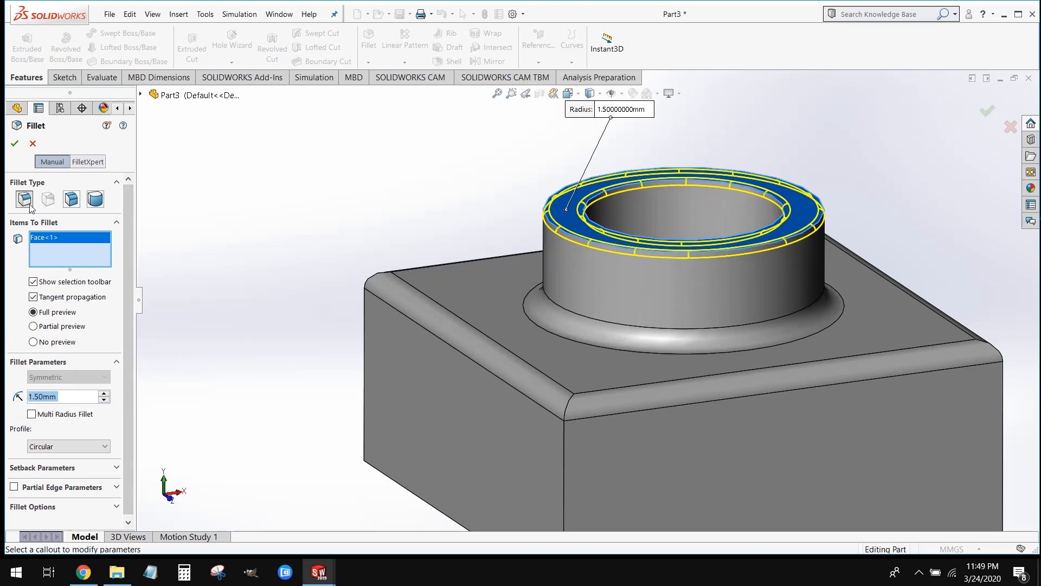
{"action": "left_click", "coordinate": [15, 143]}
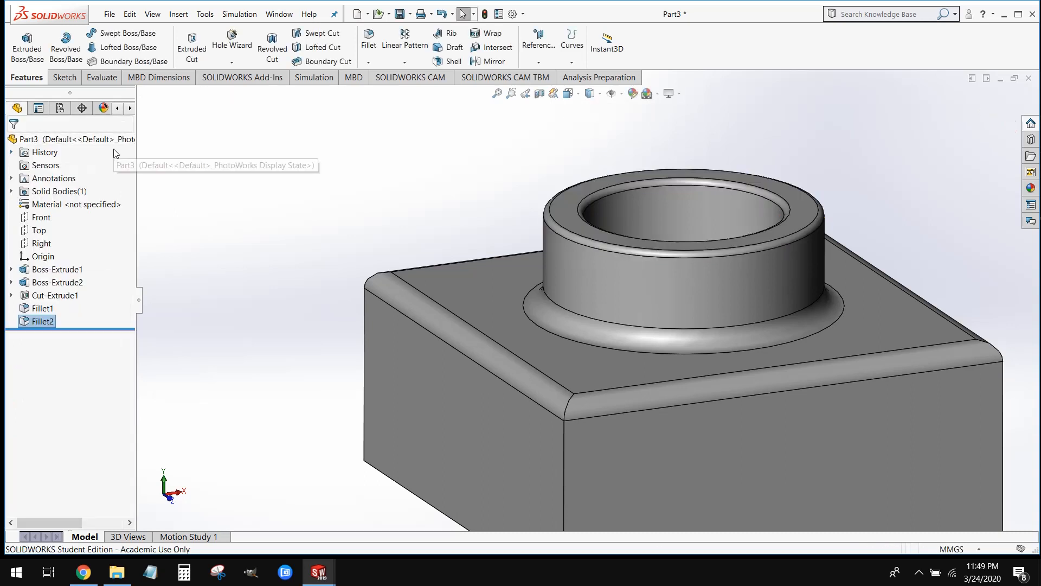
Start a new Fillet and select the block's four vertical corner edges as the items to fillet
{"action": "scroll", "coordinate": [282, 254], "scroll_direction": "up", "scroll_amount": 4}
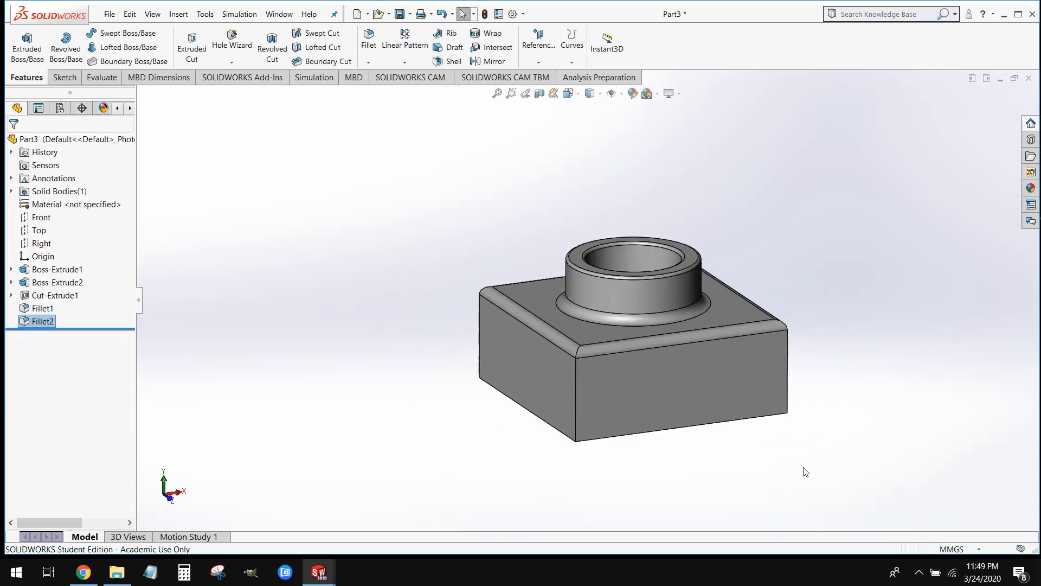
{"action": "scroll", "coordinate": [805, 471], "scroll_direction": "down", "scroll_amount": 1}
{"action": "left_click", "coordinate": [826, 465]}
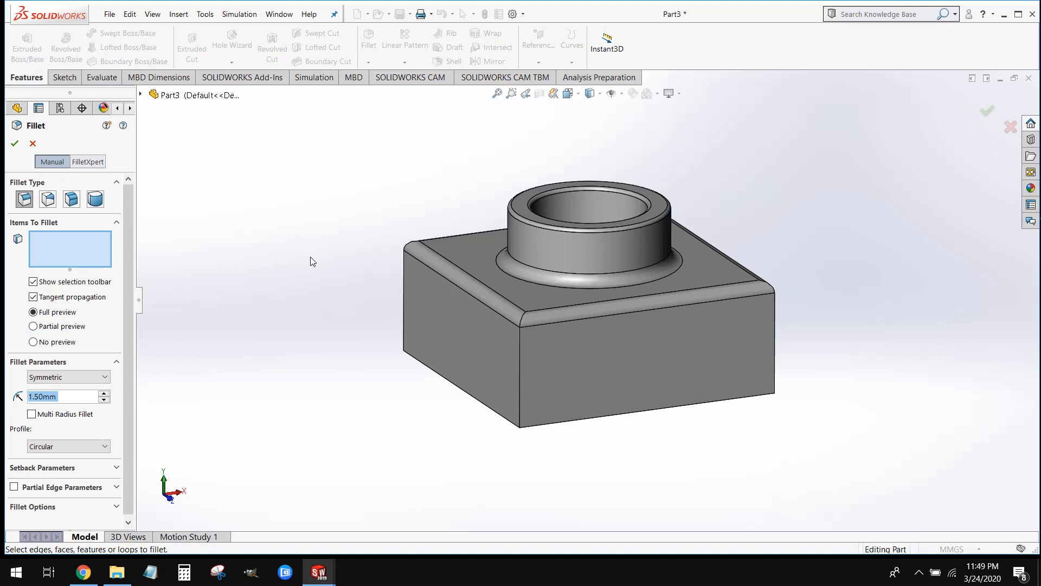
{"action": "left_click", "coordinate": [402, 294]}
{"action": "left_click", "coordinate": [520, 372]}
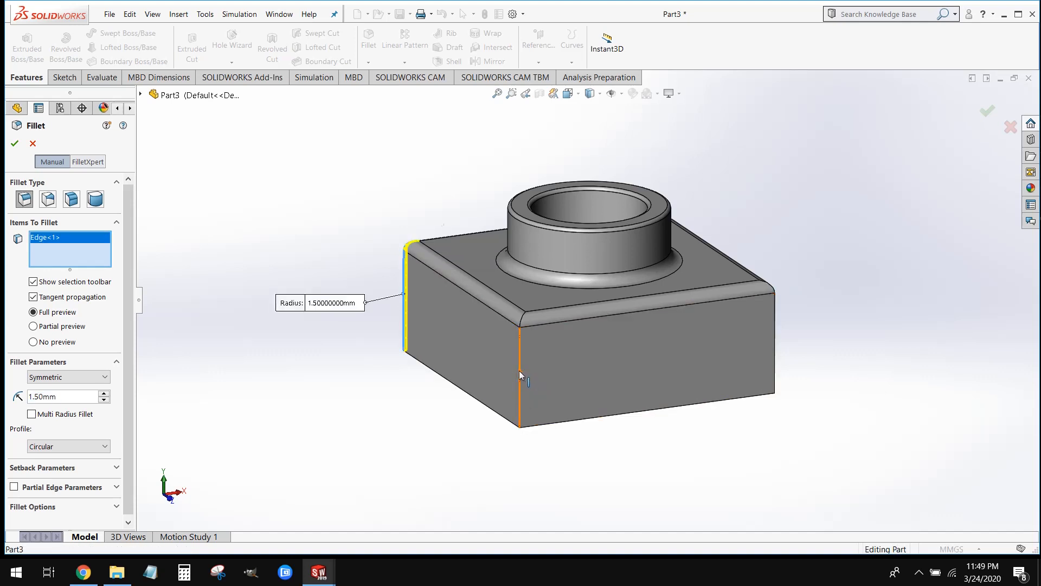
{"action": "left_click", "coordinate": [773, 323]}
{"action": "middle_click_drag", "start_coordinate": [836, 326], "coordinate": [684, 376]}
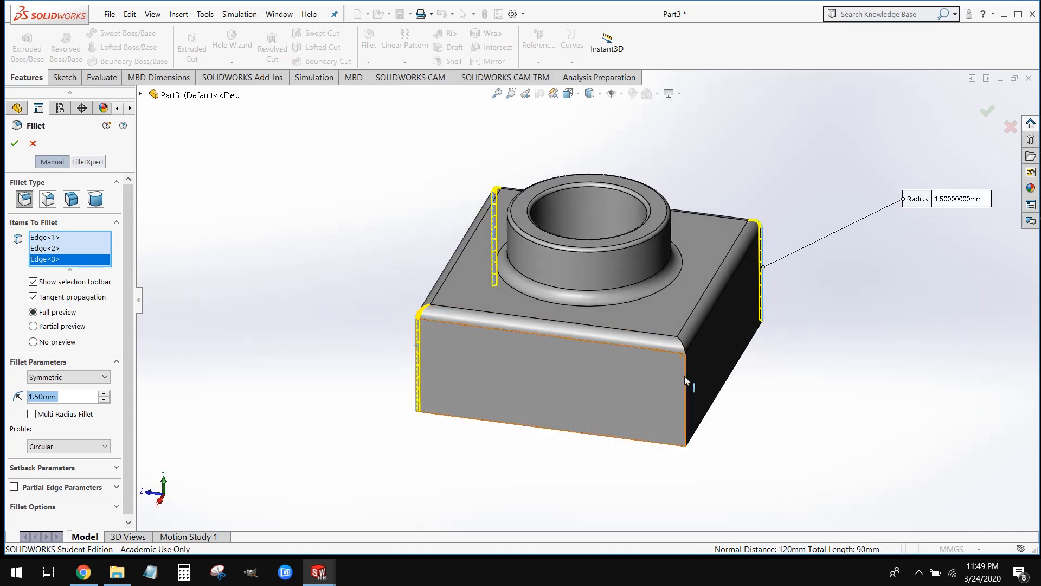
{"action": "left_click", "coordinate": [685, 383]}
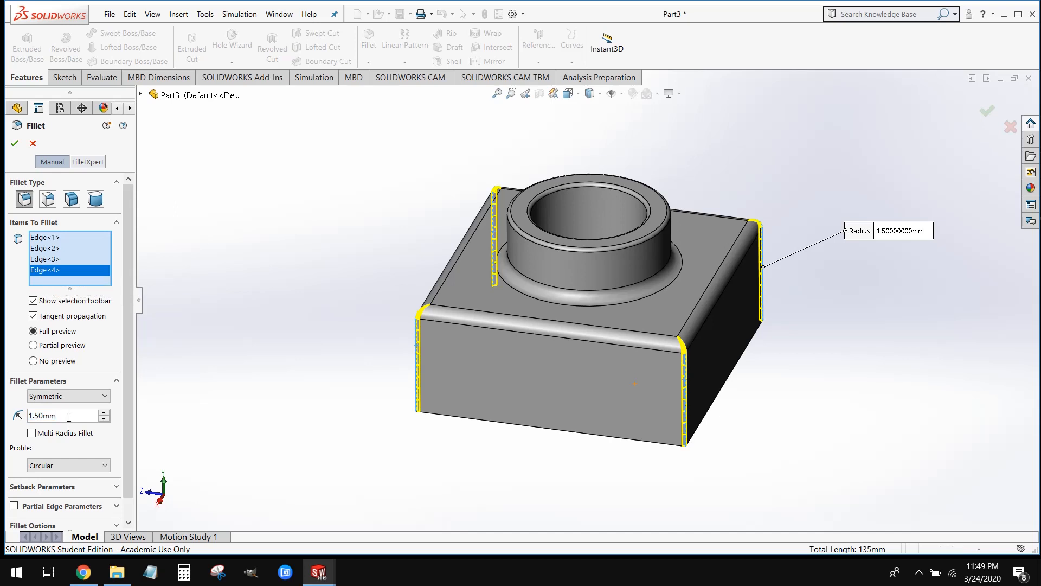
Set the corner edge fillet's radius to 10 mm, create it, and check the rounded corners
{"action": "type", "text": "10"}
{"action": "key", "text": "Return"}
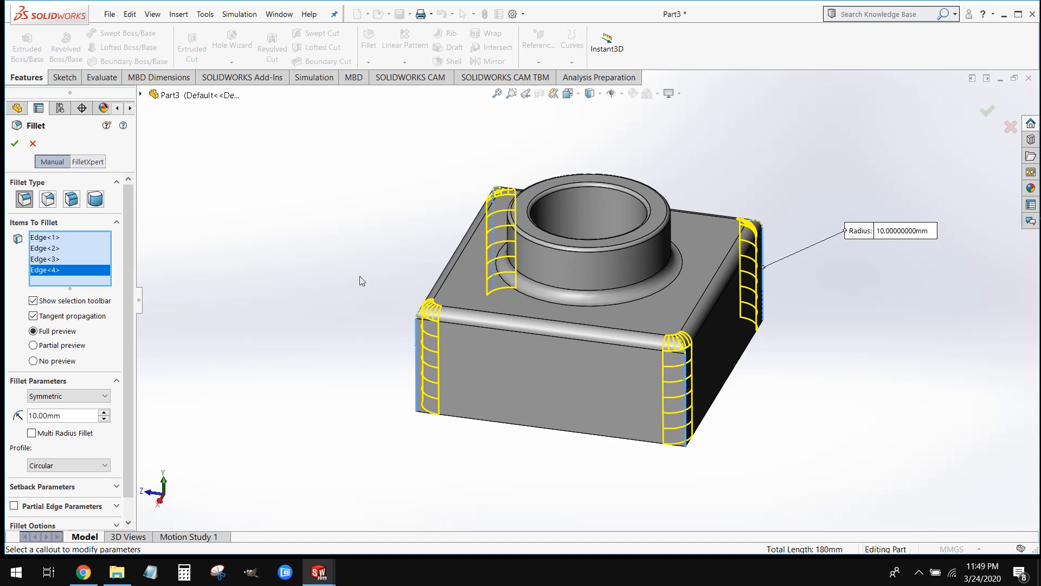
{"action": "left_click", "coordinate": [15, 143]}
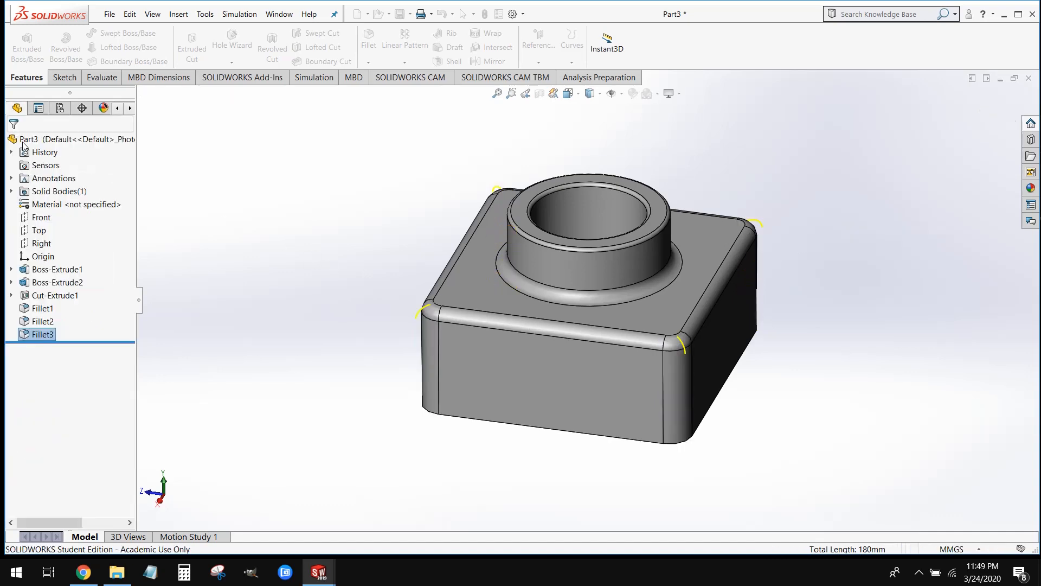
{"action": "middle_click_drag", "start_coordinate": [751, 361], "coordinate": [928, 352]}
{"action": "scroll", "coordinate": [930, 359], "scroll_direction": "up", "scroll_amount": 3}
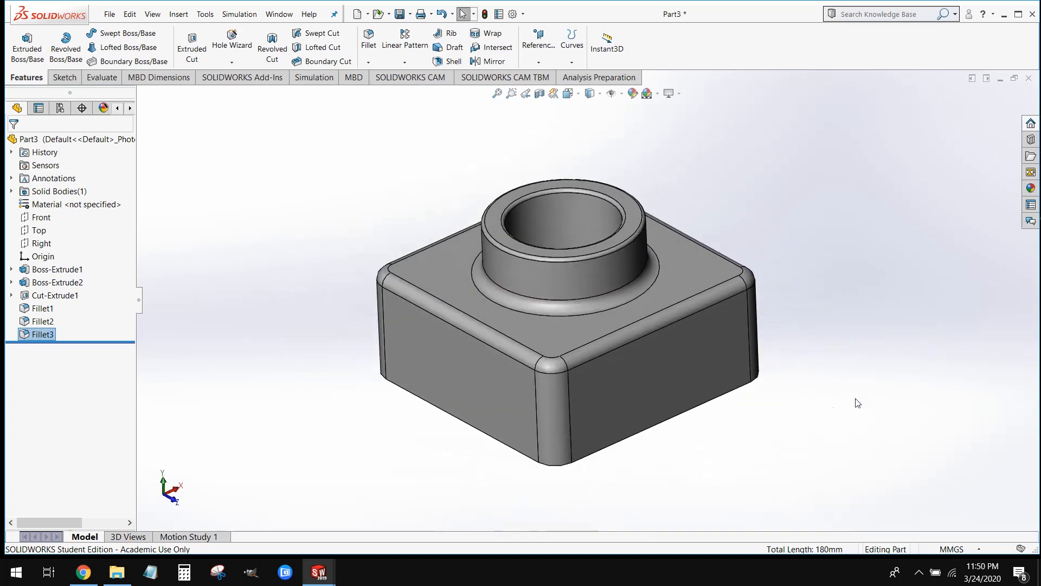
{"action": "mouse_move", "coordinate": [777, 454]}
{"action": "middle_mouse_down"}
{"action": "mouse_move", "coordinate": [764, 437]}
{"action": "mouse_move", "coordinate": [779, 441]}
{"action": "mouse_move", "coordinate": [764, 444]}
{"action": "middle_mouse_up"}
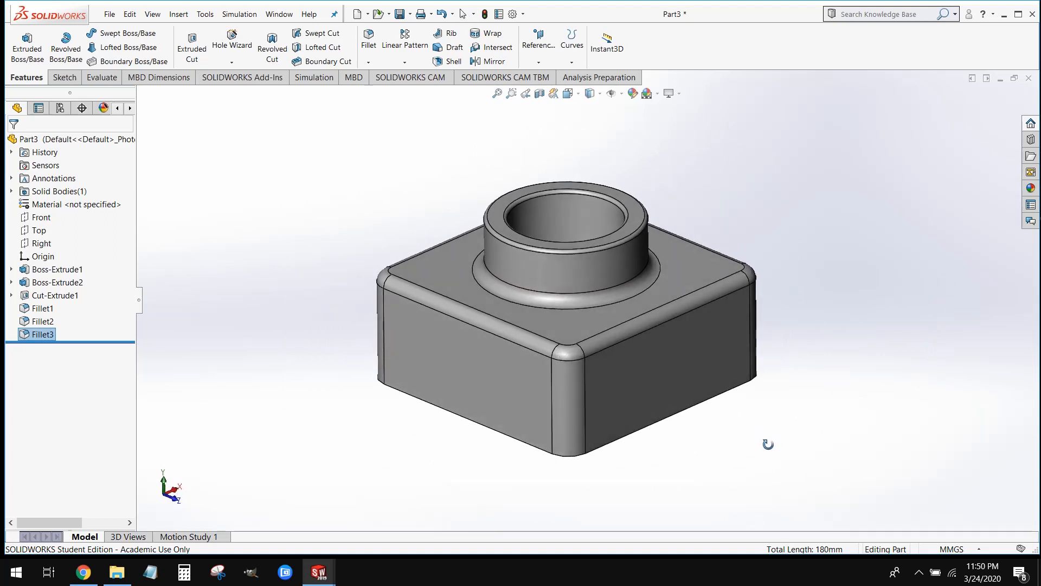
{"action": "key", "text": "Escape"}
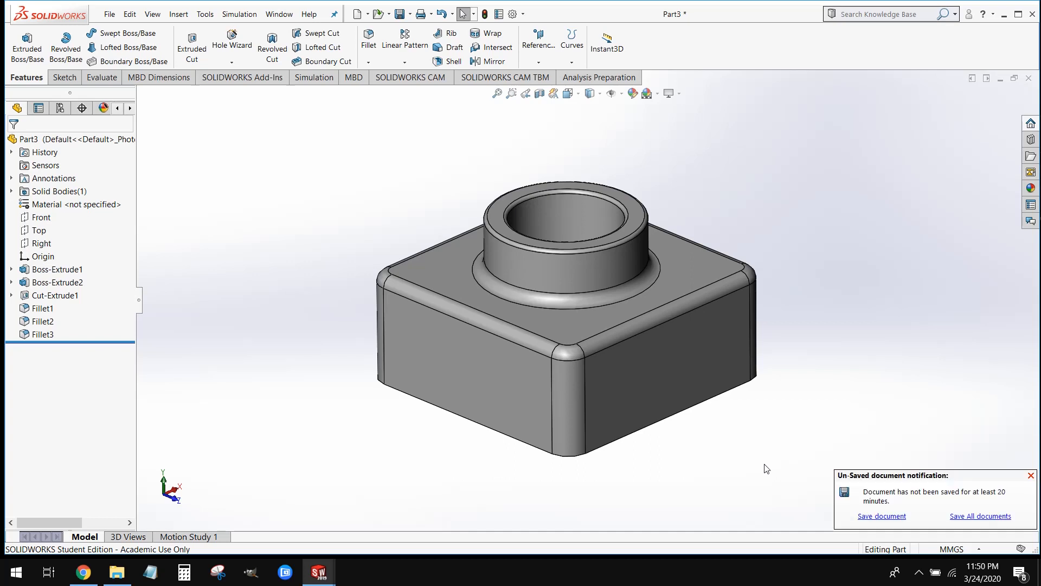
Switch to the hw2.SLDPRT part, roll its feature history forward to include Shell1, and inspect the hollow underside
{"action": "mouse_move", "coordinate": [320, 572]}
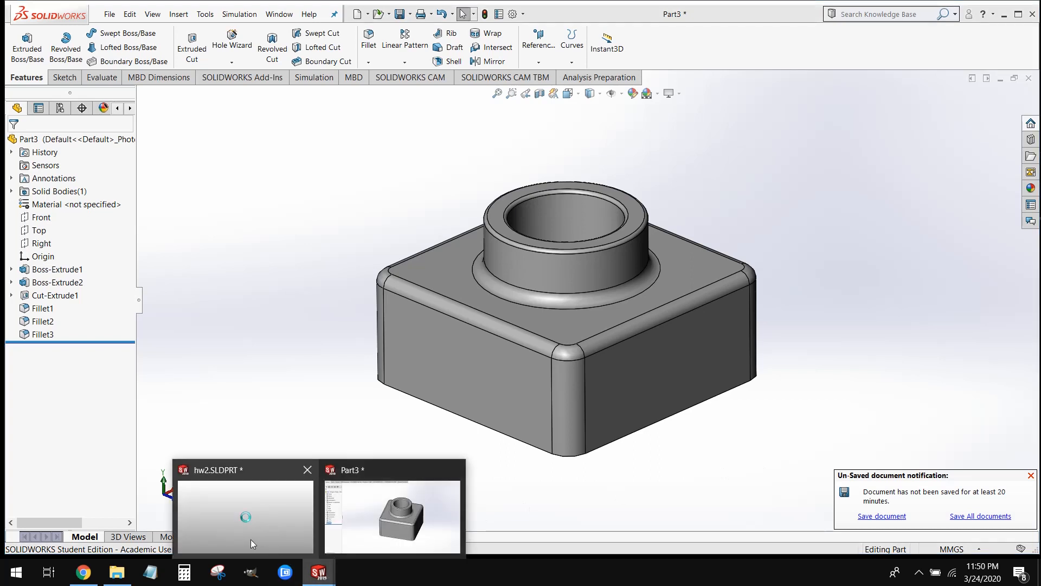
{"action": "left_click", "coordinate": [250, 539]}
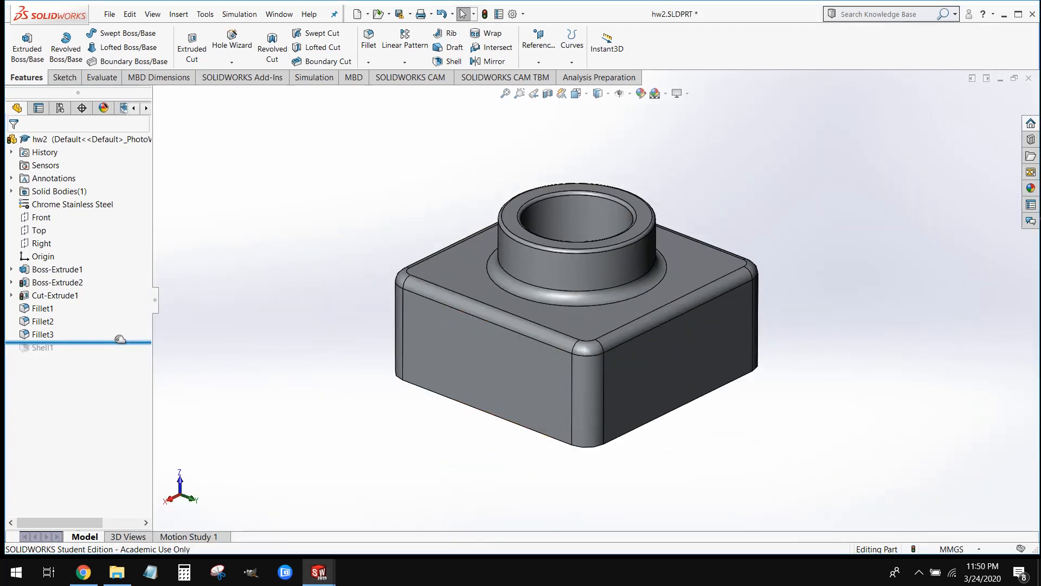
{"action": "left_click_drag", "start_coordinate": [119, 343], "coordinate": [116, 351]}
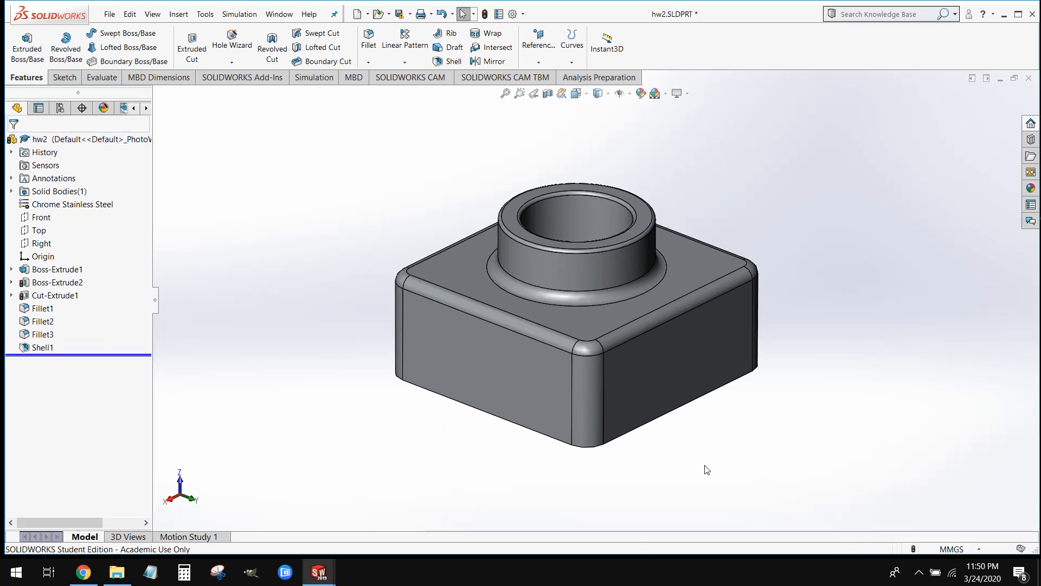
{"action": "middle_click_drag", "start_coordinate": [707, 470], "coordinate": [667, 172]}
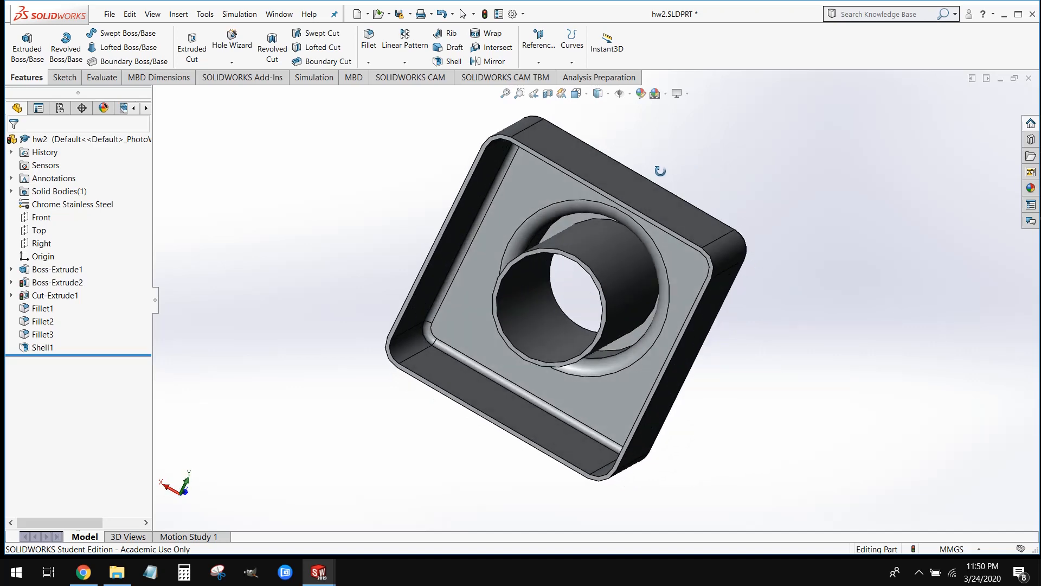
{"action": "middle_click_drag", "start_coordinate": [688, 226], "coordinate": [665, 342]}
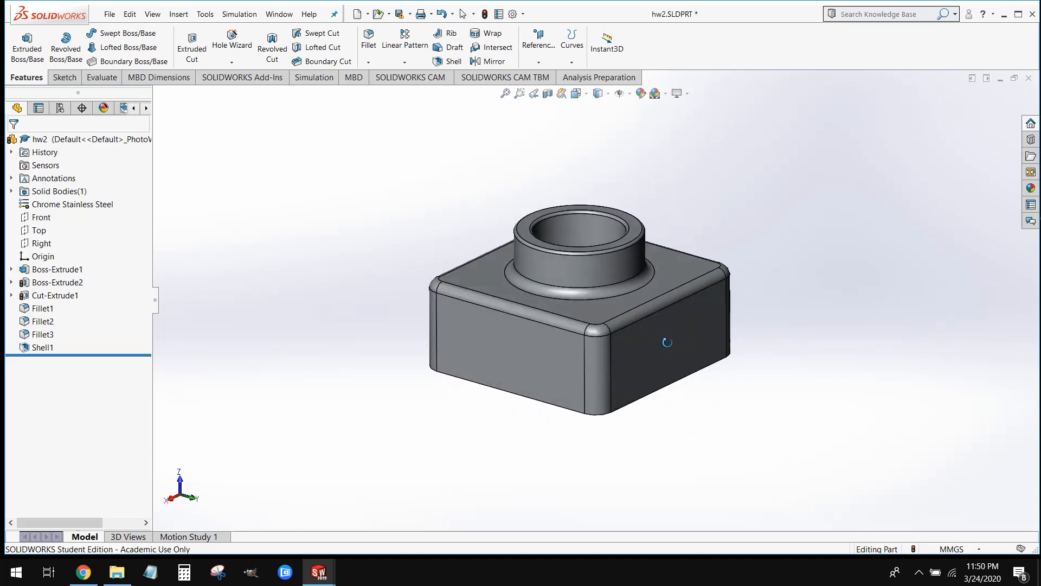
Examine hw2's thin walls in a section view on the Top plane, remove the section, and return to Part3
{"action": "left_click", "coordinate": [543, 98]}
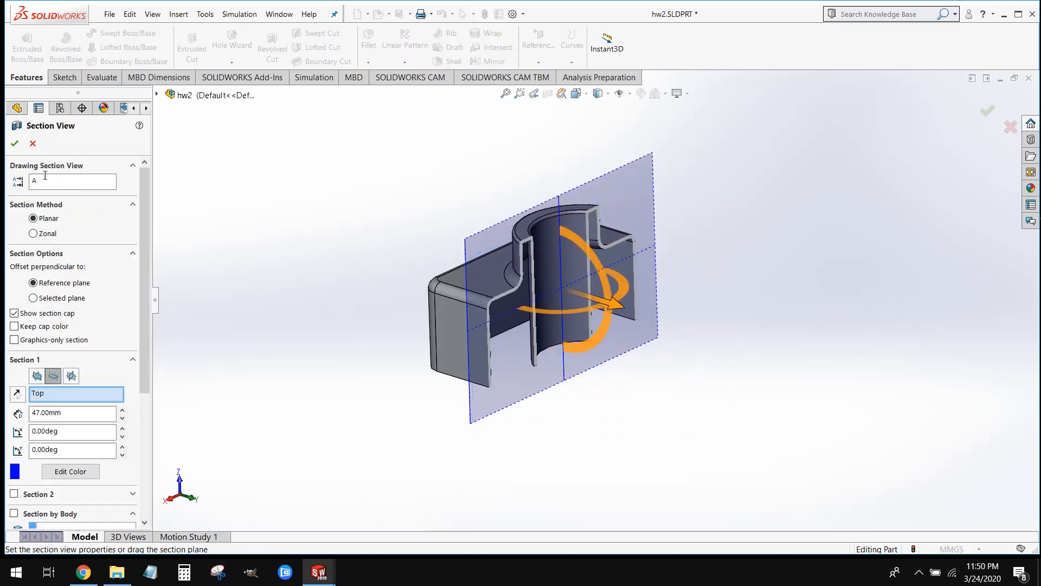
{"action": "left_click", "coordinate": [15, 144]}
{"action": "scroll", "coordinate": [564, 347], "scroll_direction": "down", "scroll_amount": 2}
{"action": "middle_click_drag", "start_coordinate": [562, 362], "coordinate": [567, 327]}
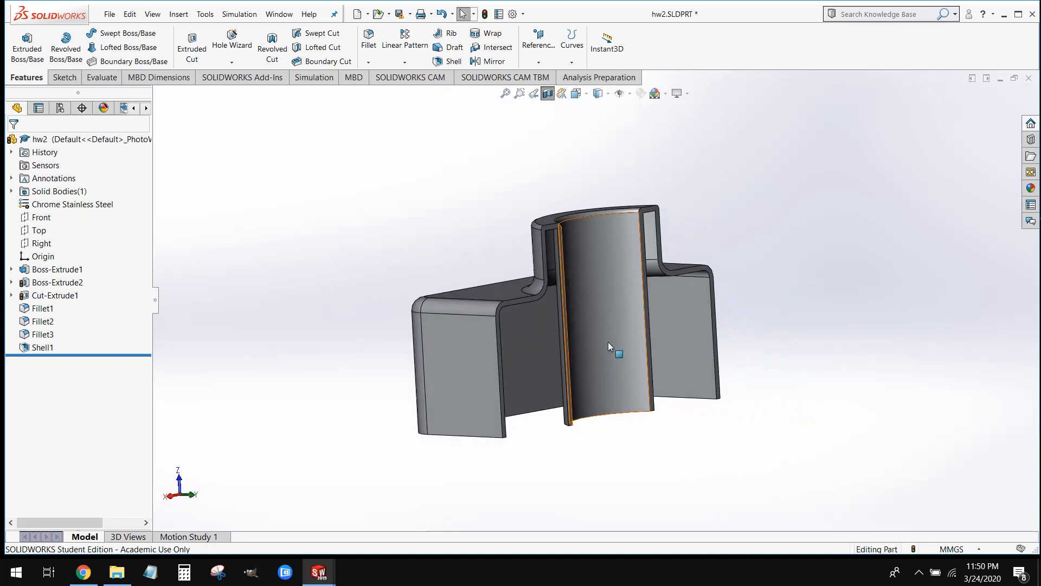
{"action": "left_click", "coordinate": [548, 93]}
{"action": "left_click", "coordinate": [1001, 79]}
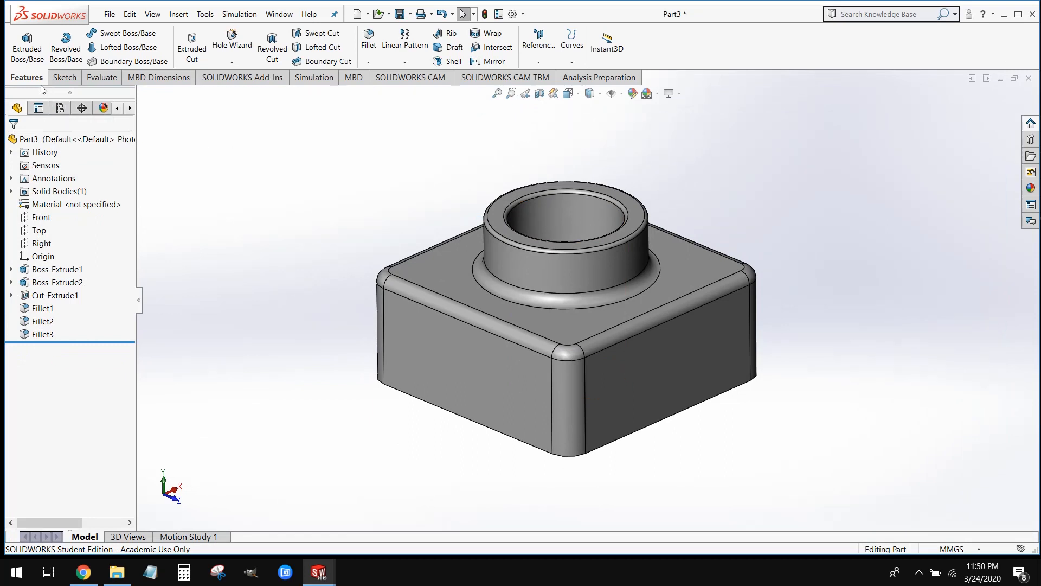
Shell the block to a 2 mm wall thickness, removing its bottom face
{"action": "left_click", "coordinate": [445, 62]}
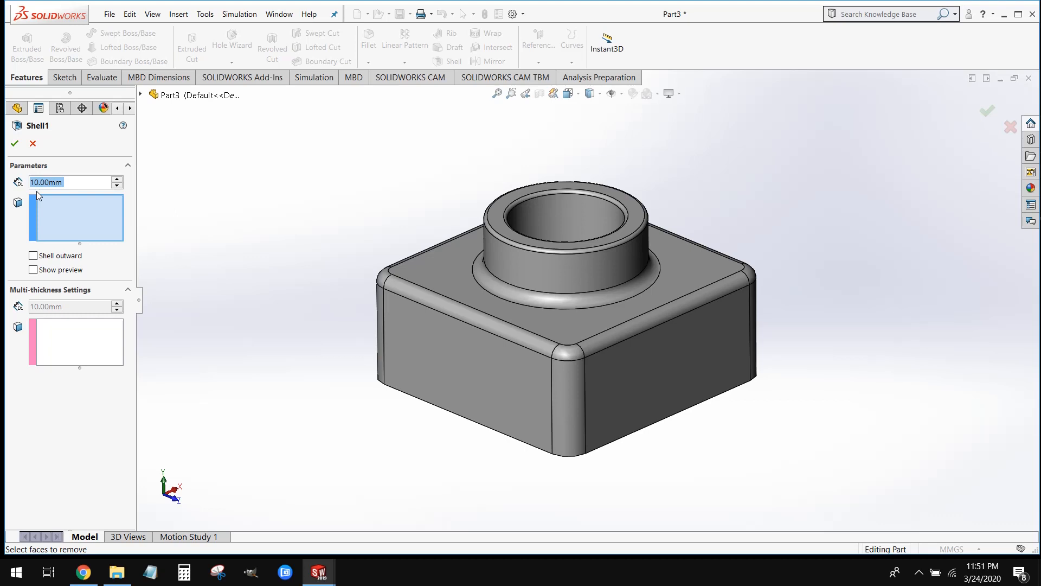
{"action": "type", "text": "2"}
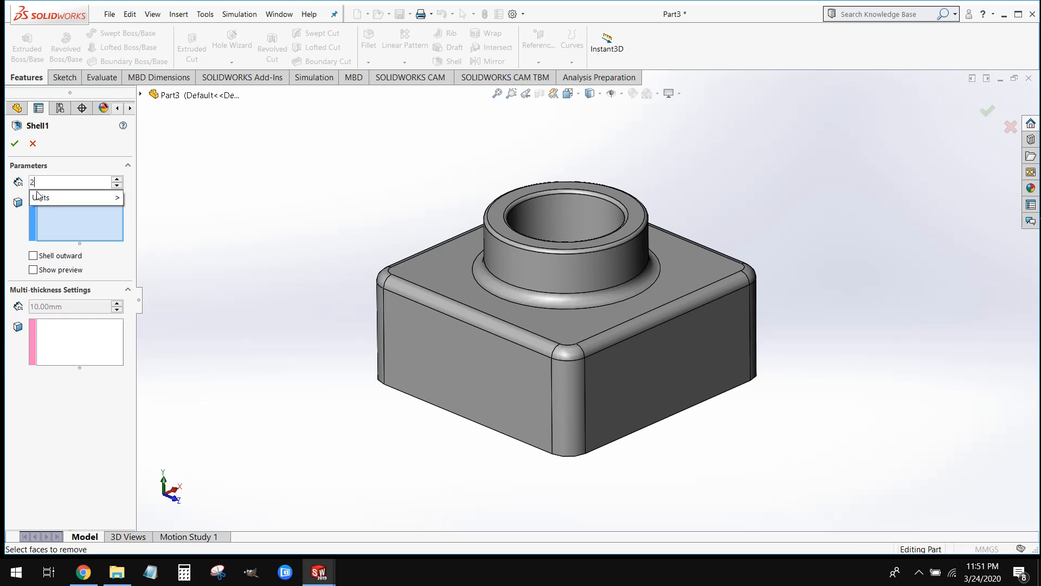
{"action": "key", "text": "Return"}
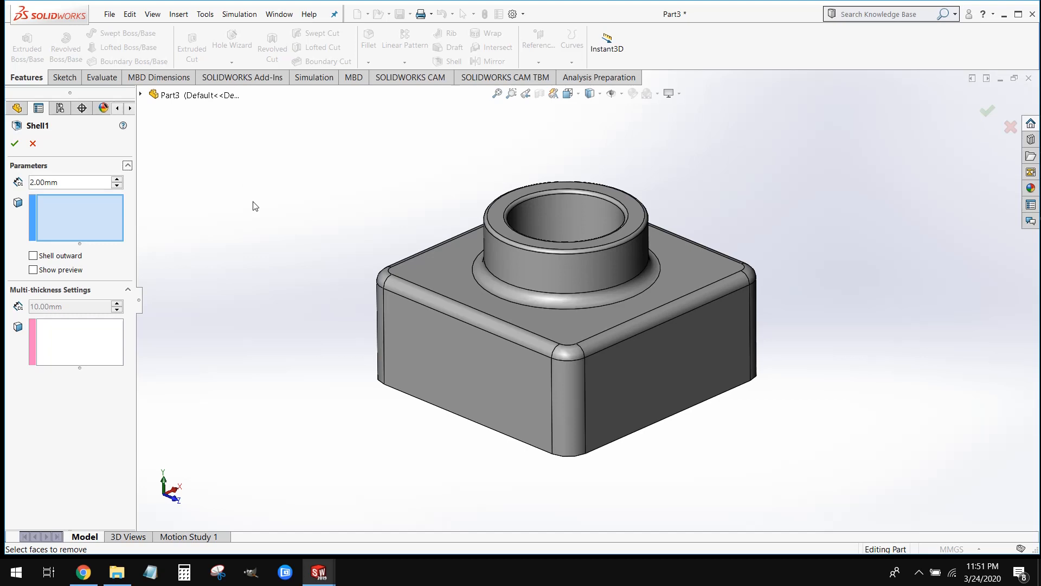
{"action": "middle_click_drag", "start_coordinate": [837, 439], "coordinate": [833, 185]}
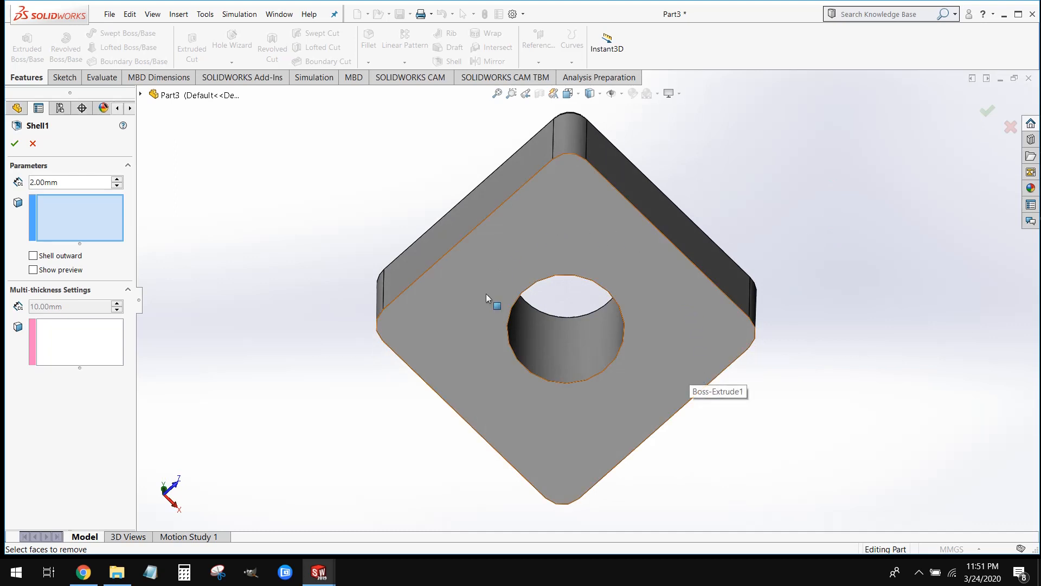
{"action": "left_click", "coordinate": [480, 346]}
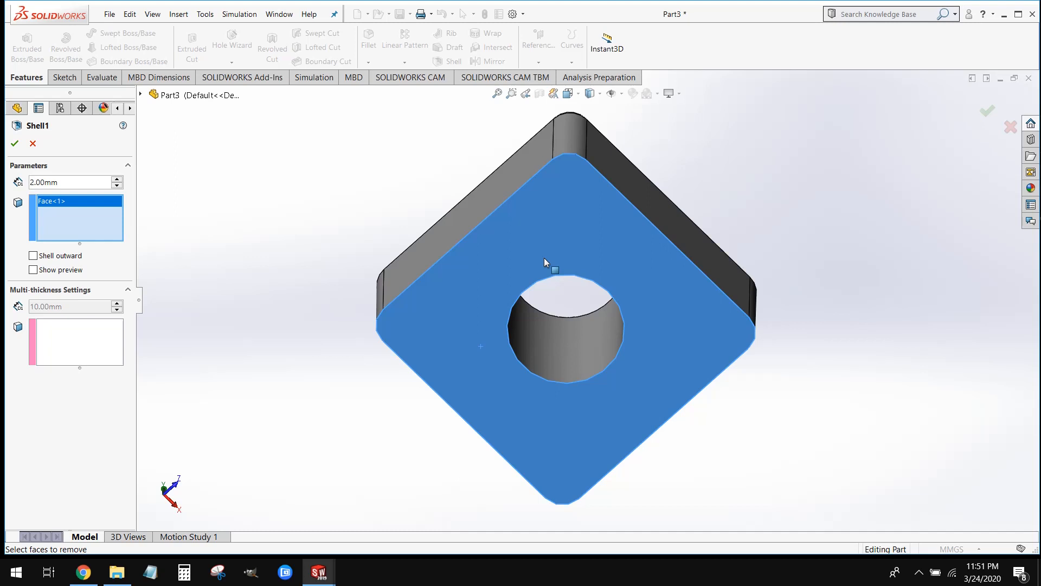
{"action": "left_click", "coordinate": [14, 144]}
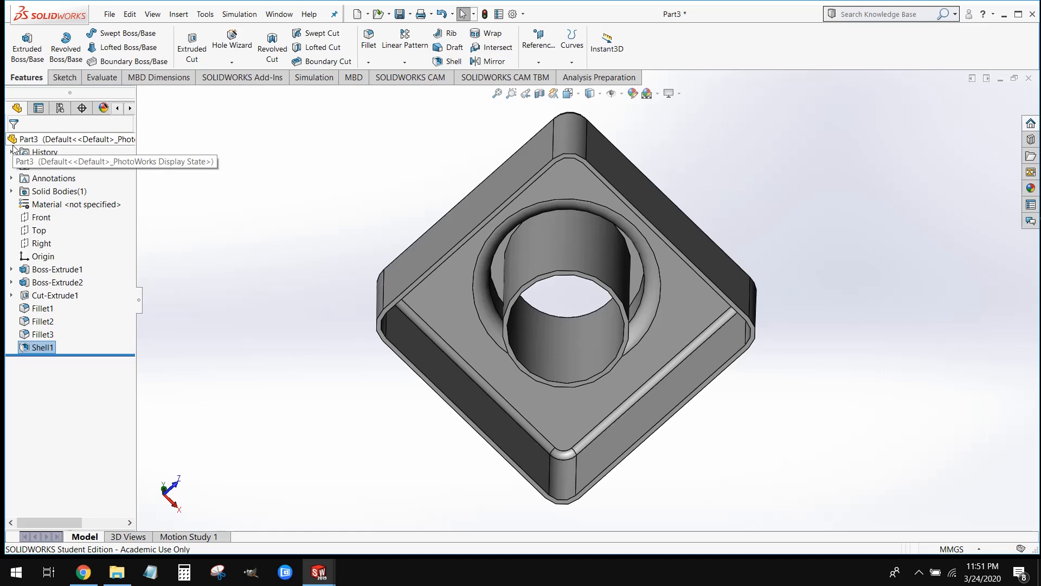
Examine the shelled part's wall thickness in a section view on the Front plane, and turn the section off
{"action": "middle_click_drag", "start_coordinate": [337, 342], "coordinate": [322, 462]}
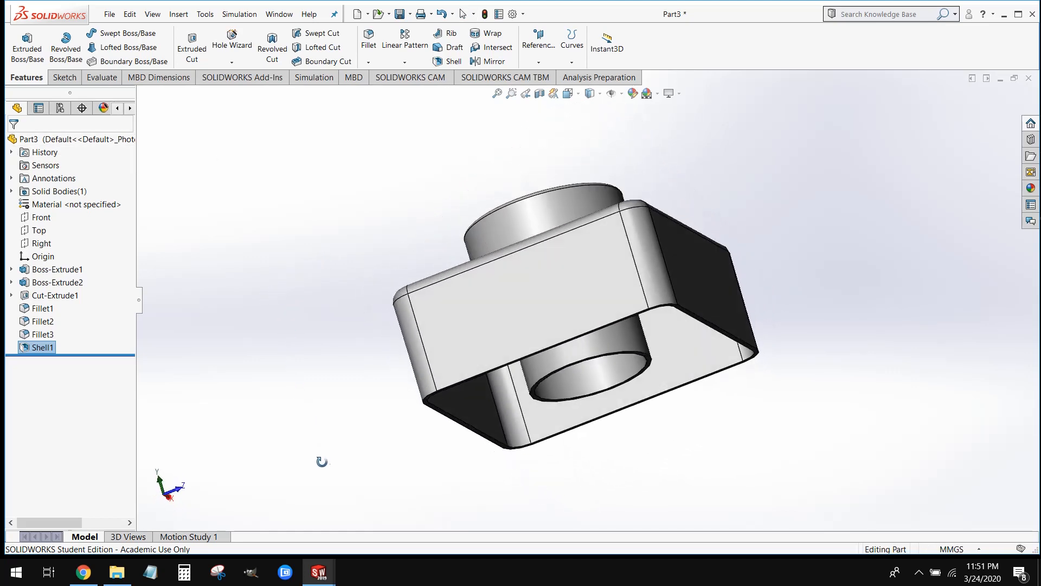
{"action": "middle_click_drag", "start_coordinate": [365, 255], "coordinate": [439, 291]}
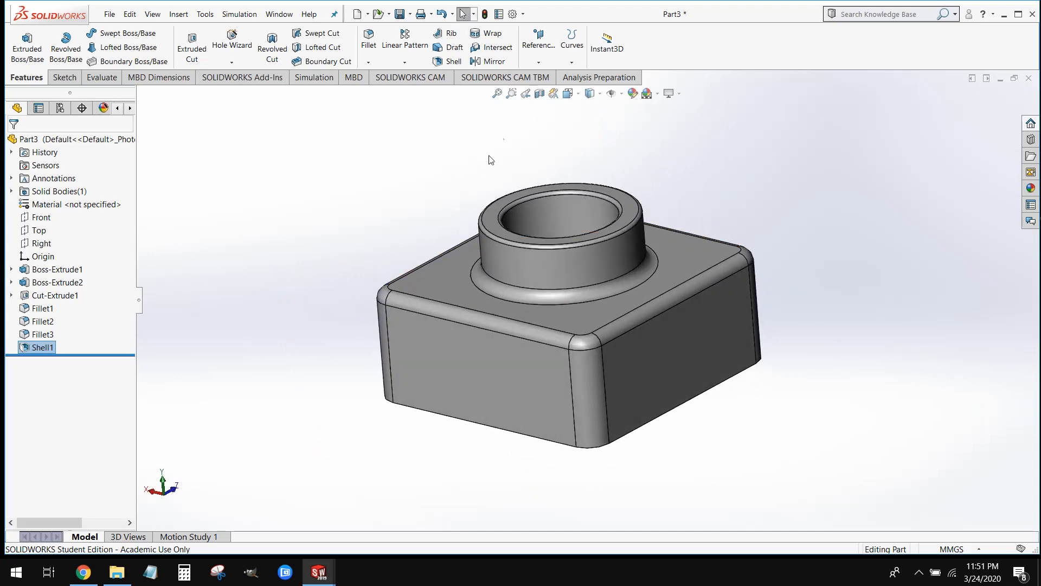
{"action": "left_click", "coordinate": [540, 93]}
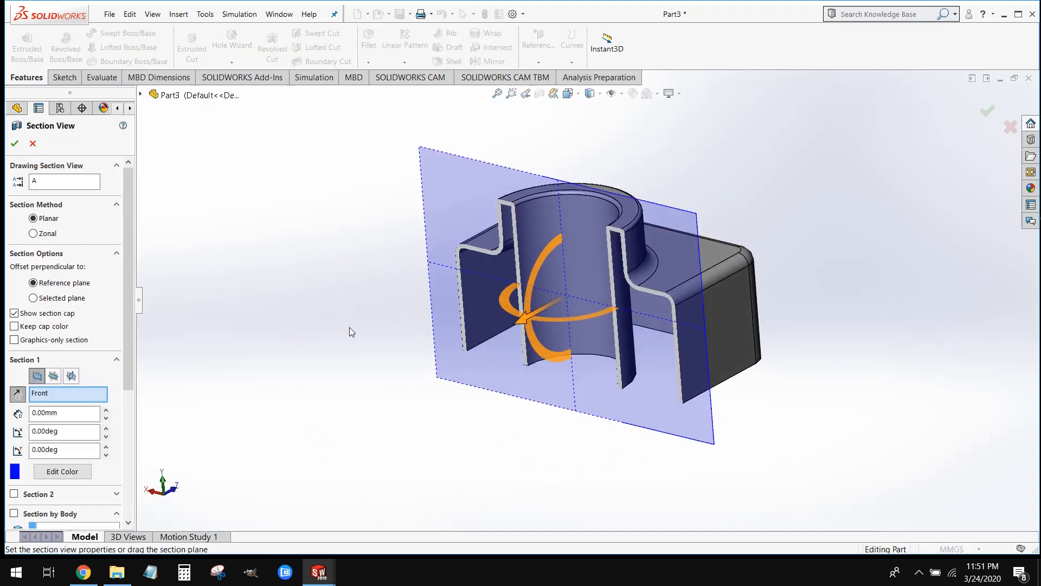
{"action": "left_click", "coordinate": [14, 143]}
{"action": "scroll", "coordinate": [629, 400], "scroll_direction": "down", "scroll_amount": 3}
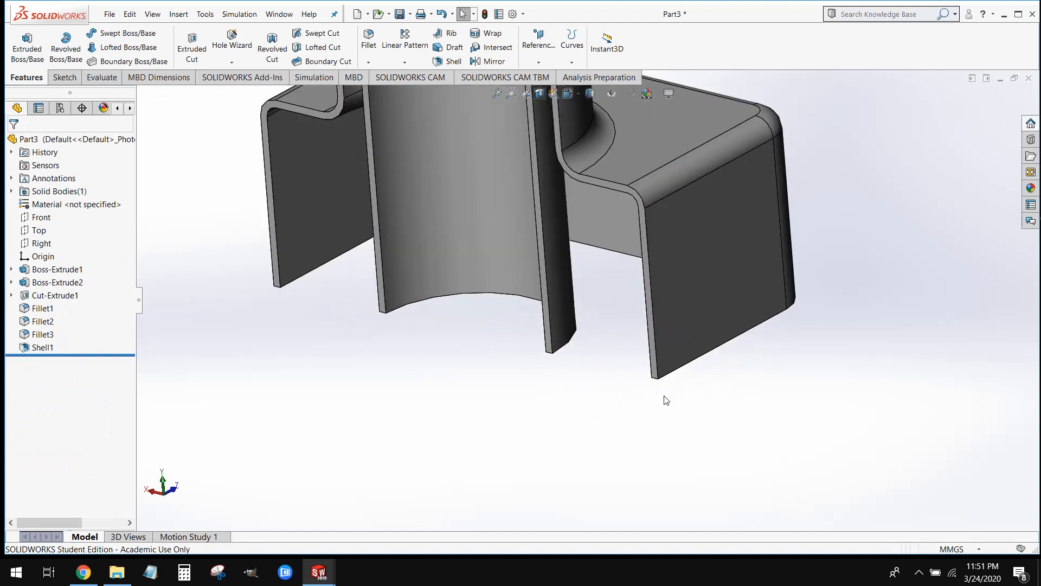
{"action": "scroll", "coordinate": [656, 391], "scroll_direction": "down", "scroll_amount": 2}
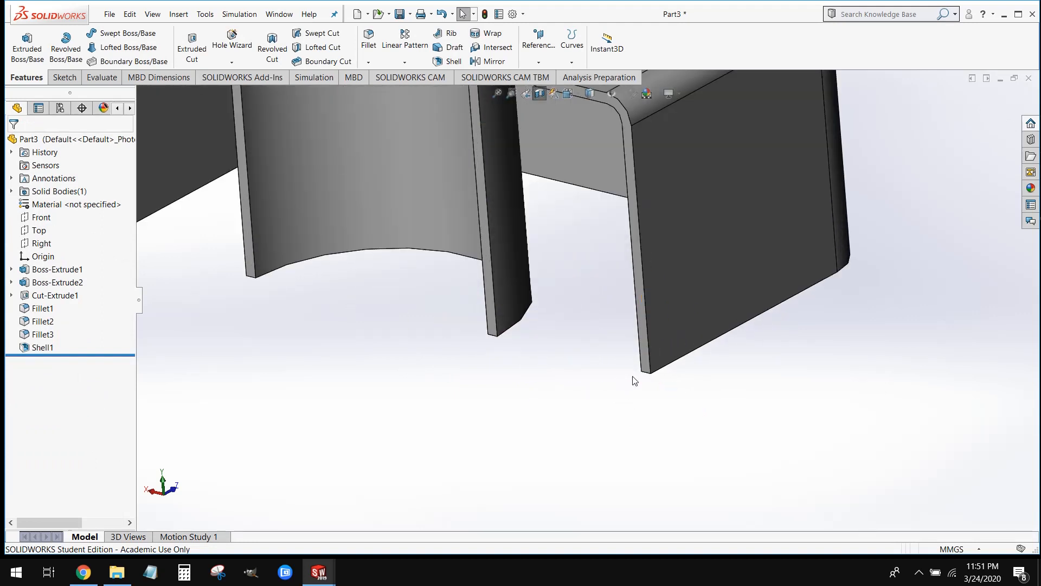
{"action": "scroll", "coordinate": [640, 450], "scroll_direction": "up", "scroll_amount": 5}
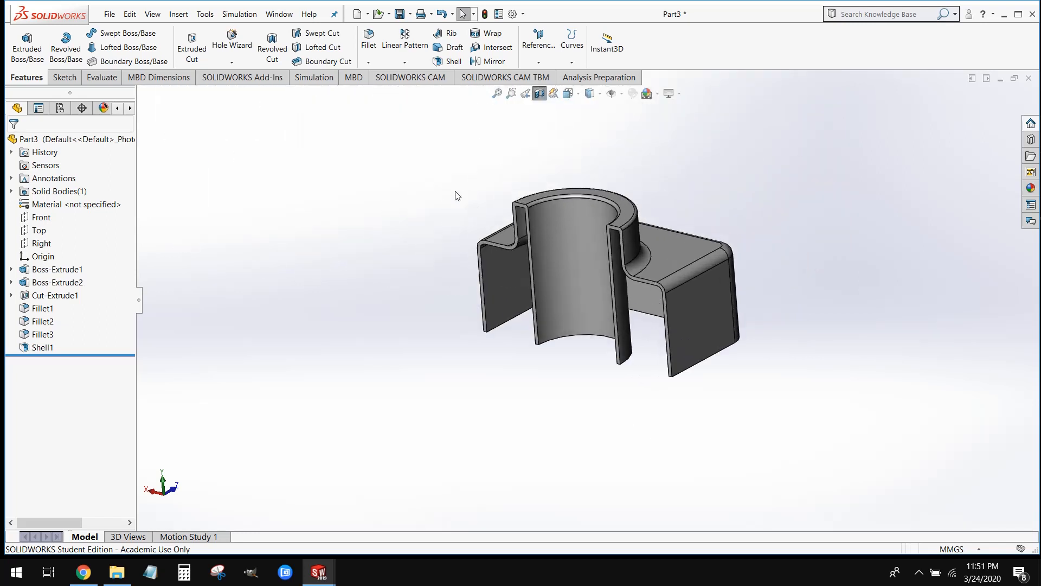
{"action": "left_click", "coordinate": [540, 93]}
{"action": "middle_click_drag", "start_coordinate": [584, 234], "coordinate": [597, 244]}
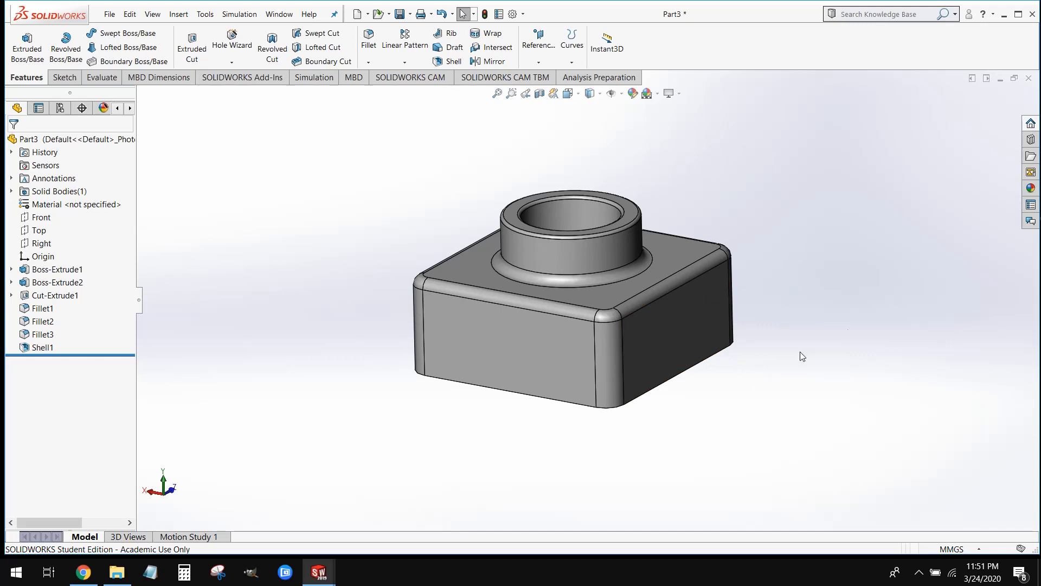
Assign Chrome Stainless Steel from the Steel category of SOLIDWORKS Materials to the part
{"action": "scroll", "coordinate": [859, 323], "scroll_direction": "down", "scroll_amount": 1}
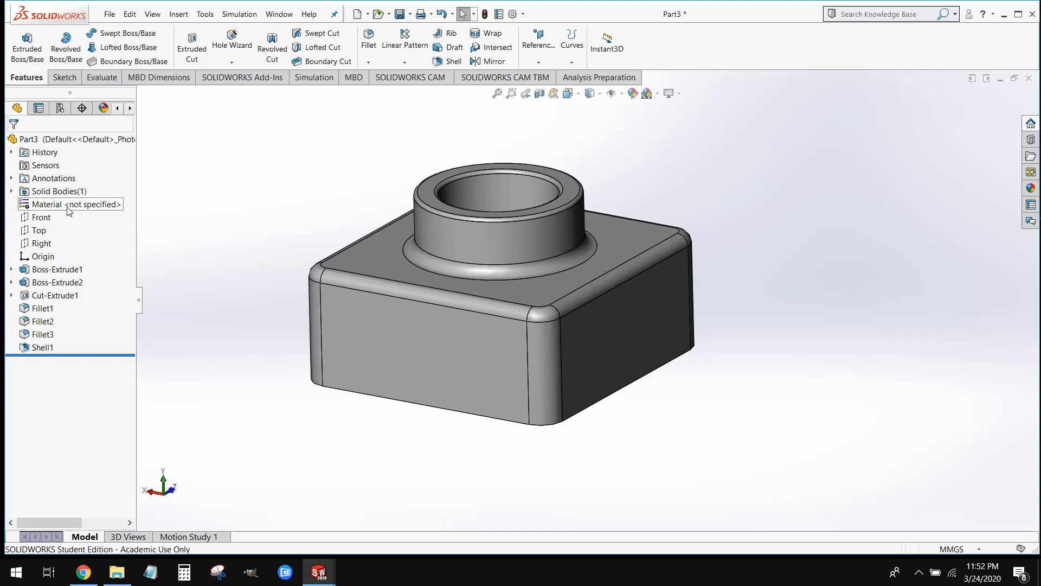
{"action": "right_click", "coordinate": [95, 209]}
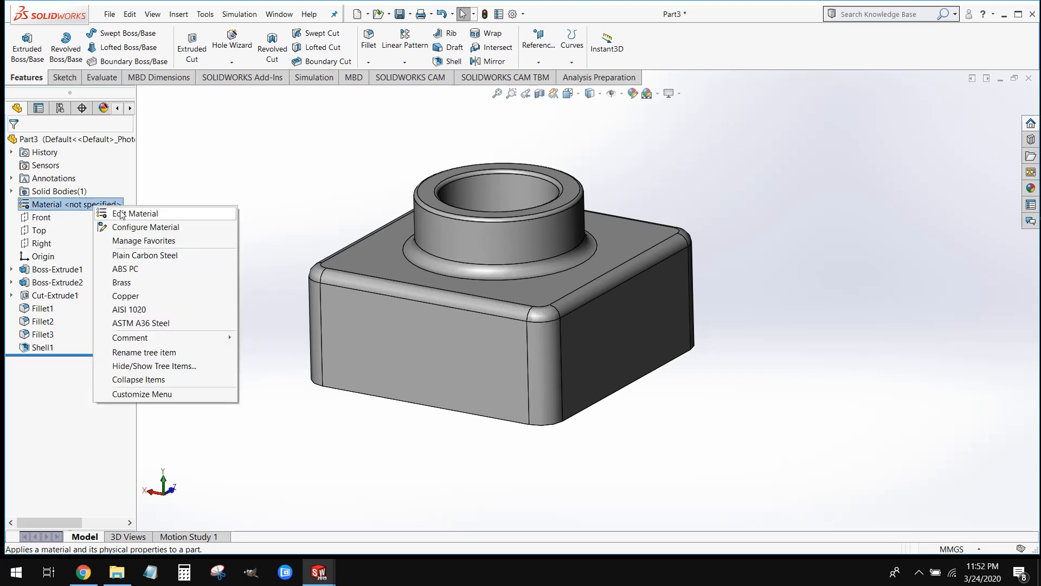
{"action": "left_click", "coordinate": [122, 214]}
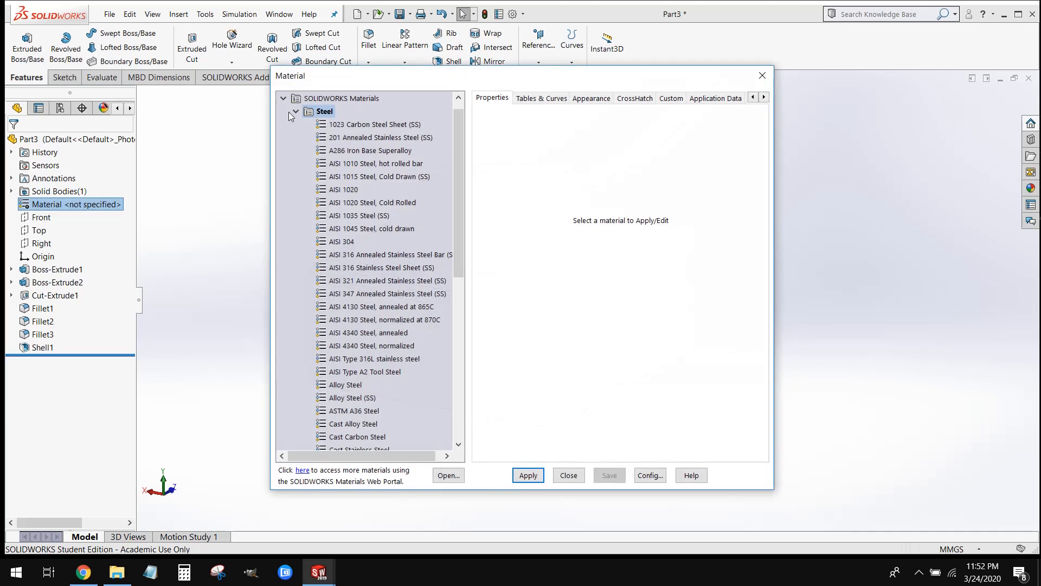
{"action": "left_click", "coordinate": [296, 111]}
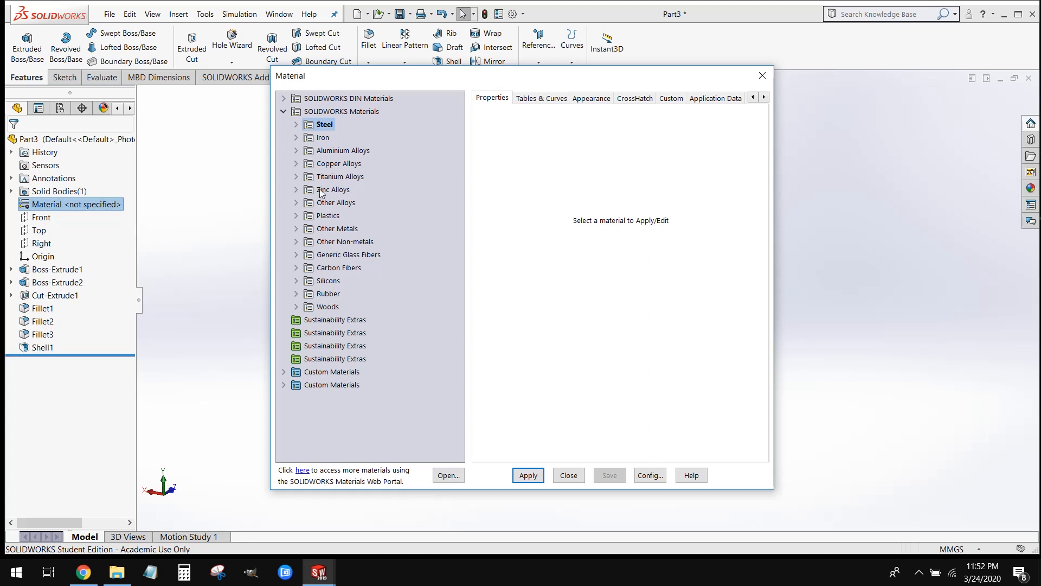
{"action": "left_click", "coordinate": [297, 125]}
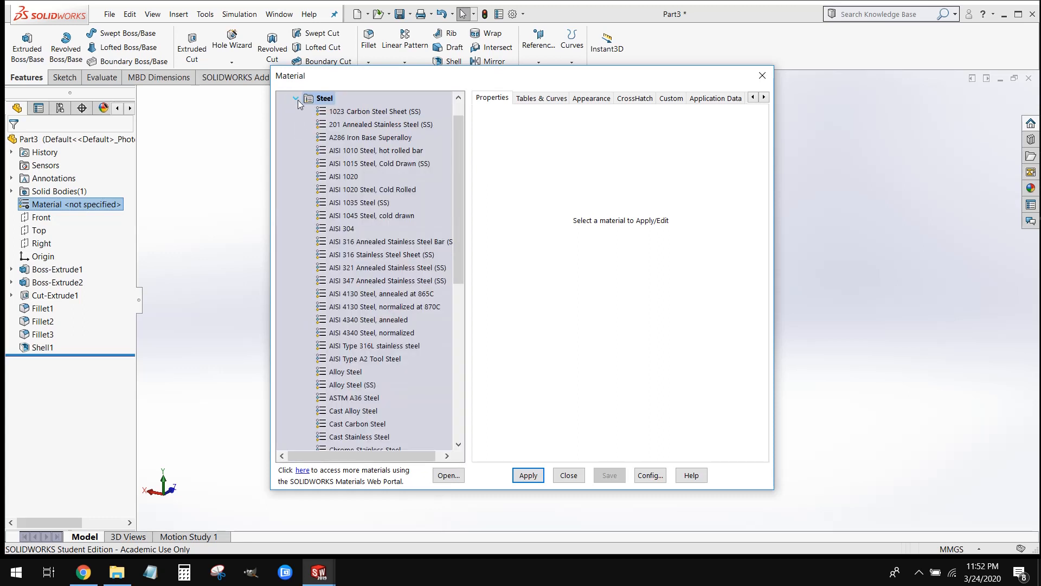
{"action": "scroll", "coordinate": [381, 320], "scroll_direction": "down", "scroll_amount": 2}
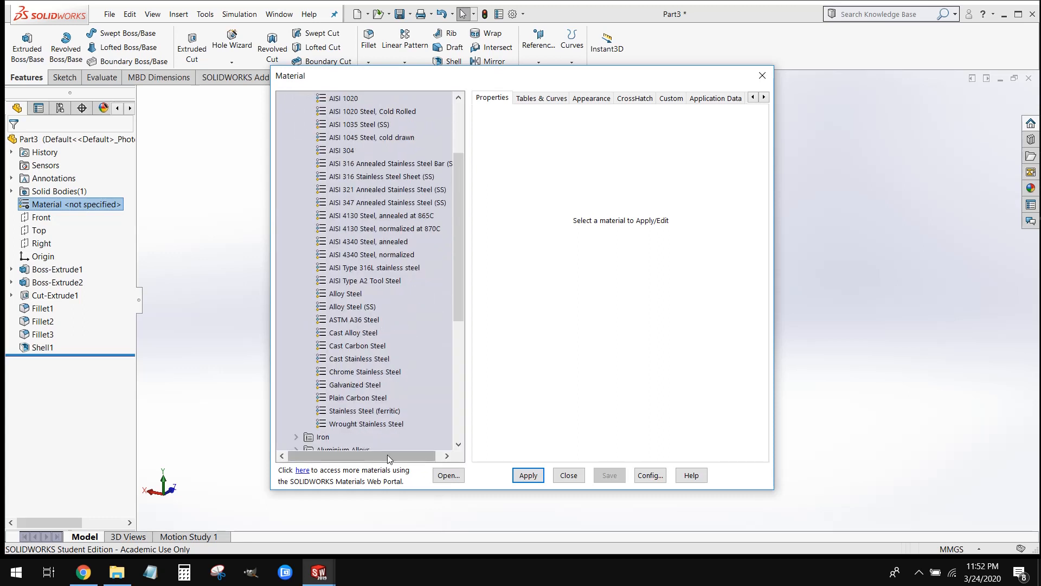
{"action": "left_click", "coordinate": [359, 374]}
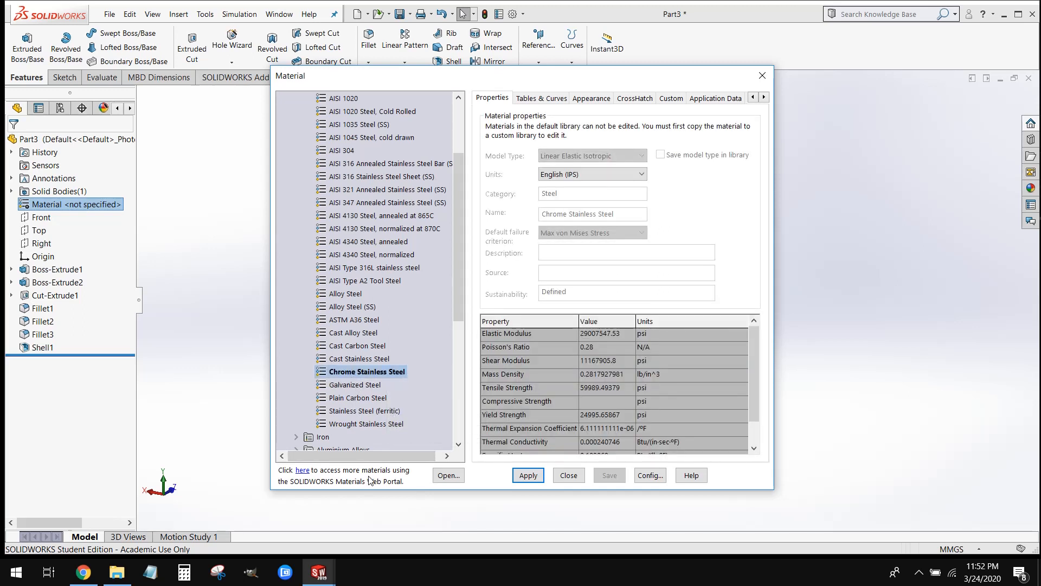
{"action": "left_click", "coordinate": [532, 476]}
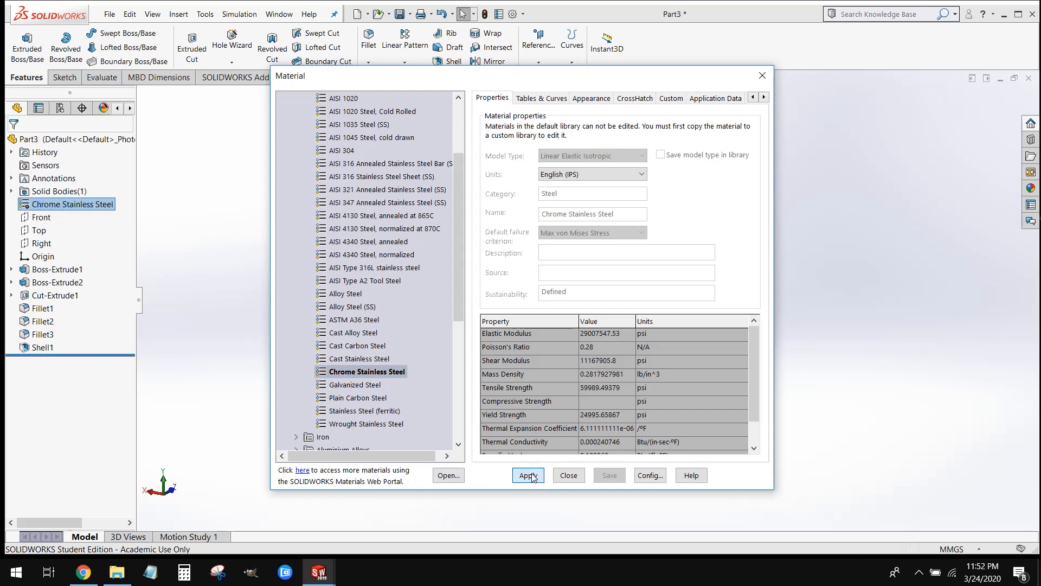
{"action": "left_click", "coordinate": [569, 476]}
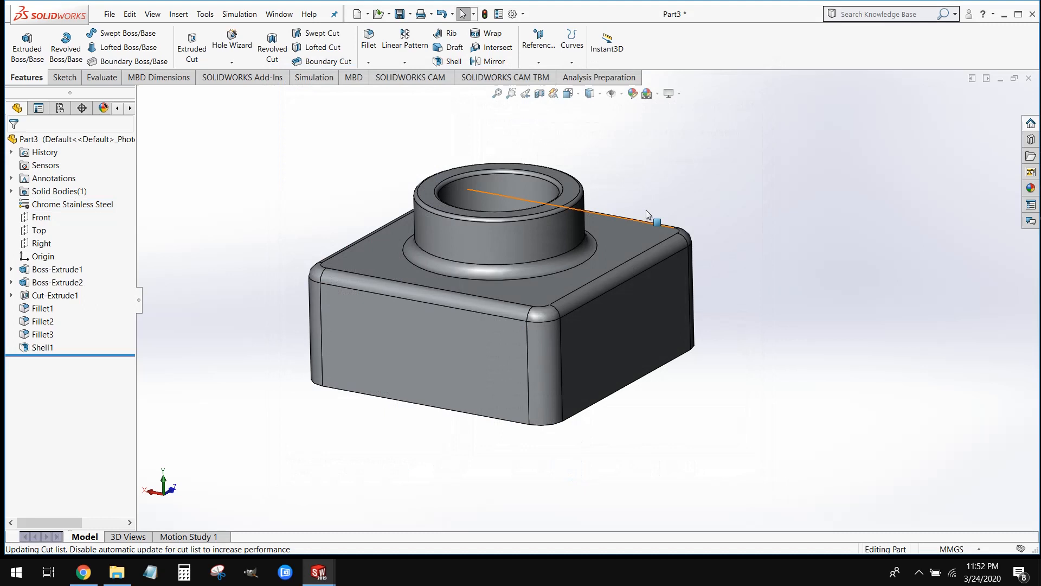
Turn on Shadows In Shaded Mode and RealView Graphics, and inspect the rendered steel part from several angles
{"action": "left_click", "coordinate": [668, 94]}
{"action": "left_click", "coordinate": [675, 122]}
{"action": "left_click", "coordinate": [669, 93]}
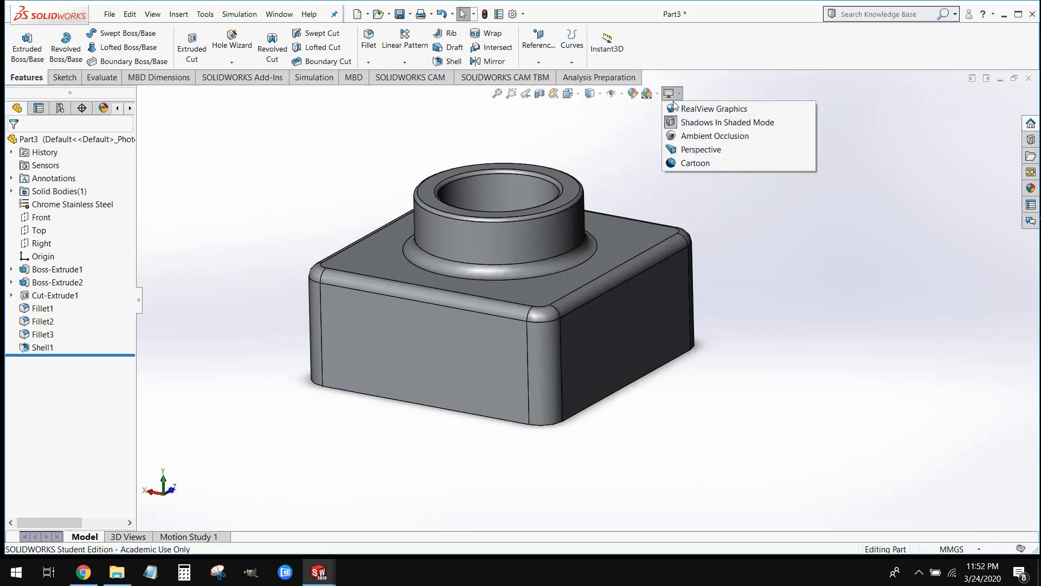
{"action": "left_click", "coordinate": [680, 104]}
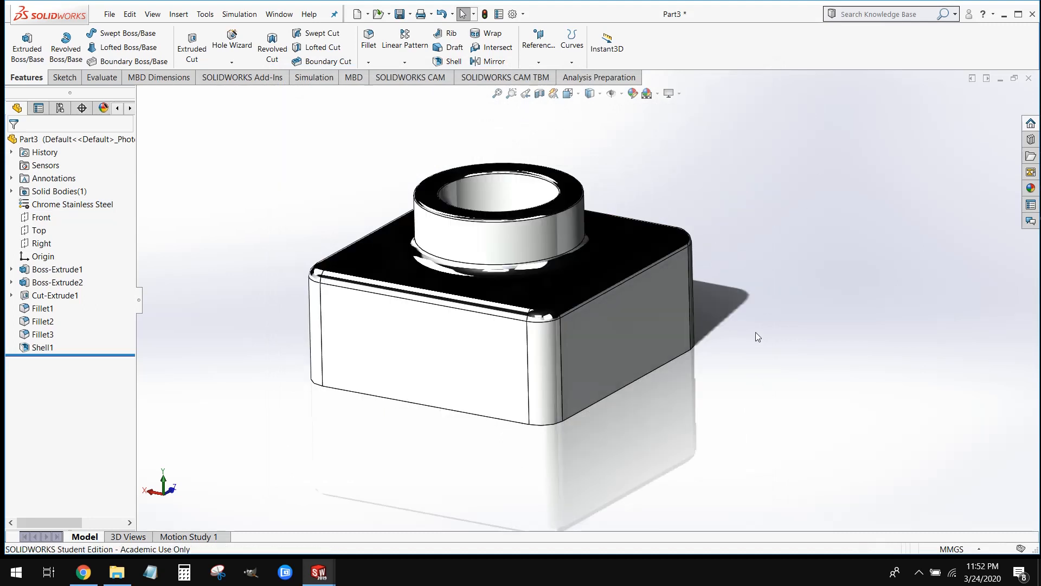
{"action": "scroll", "coordinate": [756, 332], "scroll_direction": "up", "scroll_amount": 1}
{"action": "scroll", "coordinate": [420, 184], "scroll_direction": "down", "scroll_amount": 1}
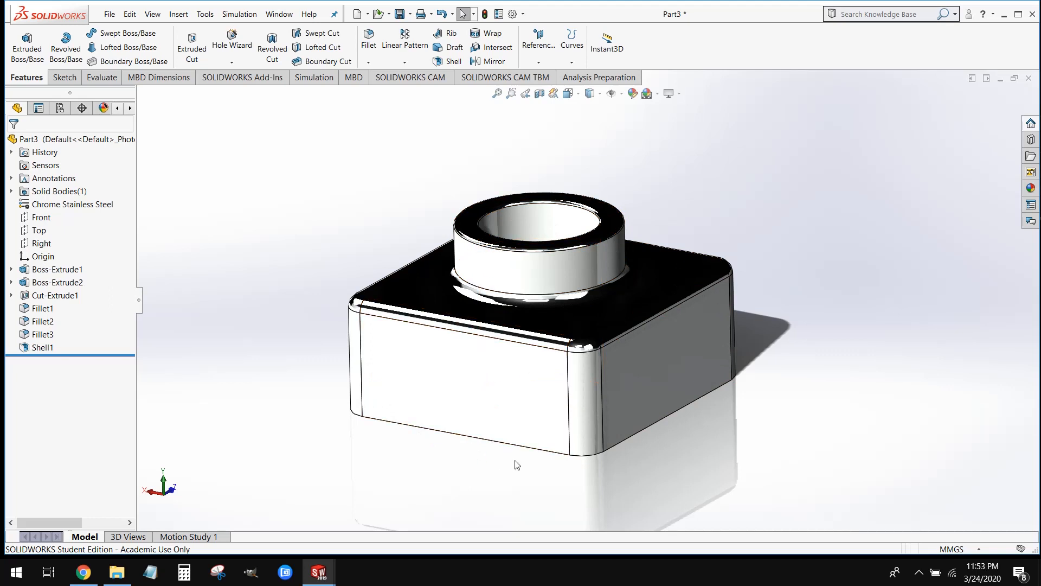
{"action": "middle_click_drag", "start_coordinate": [493, 482], "coordinate": [461, 434]}
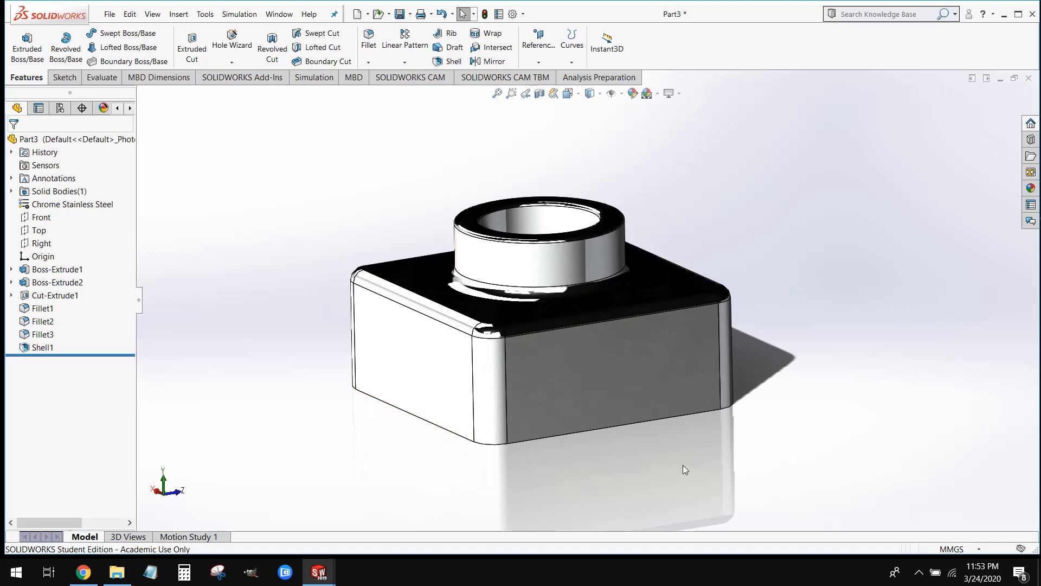
{"action": "middle_click_drag", "start_coordinate": [691, 488], "coordinate": [784, 451]}
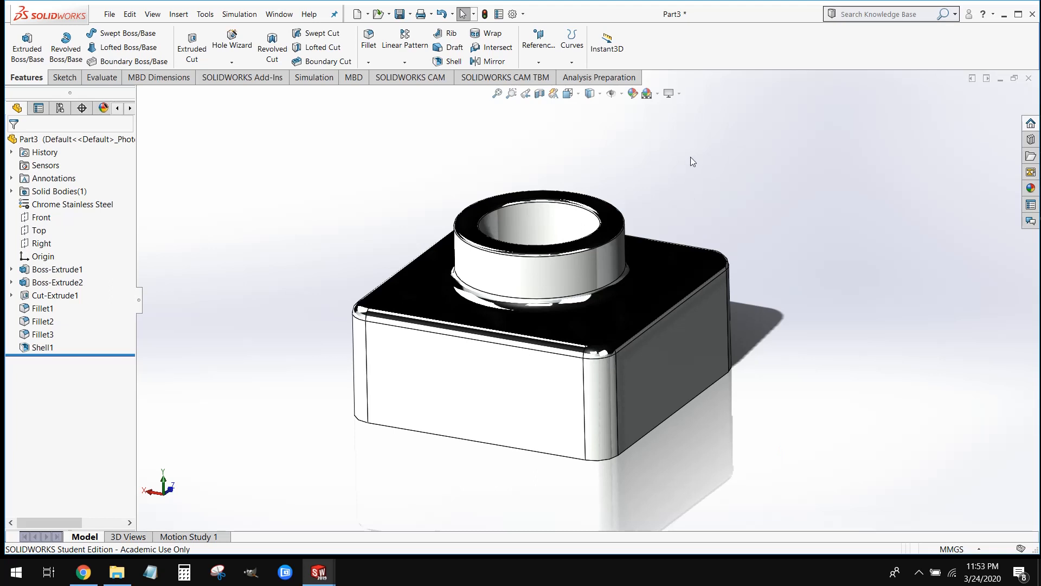
Toggle RealView Graphics to compare the part's appearance, leave it off, and view the shaded part from another angle
{"action": "left_click", "coordinate": [671, 97]}
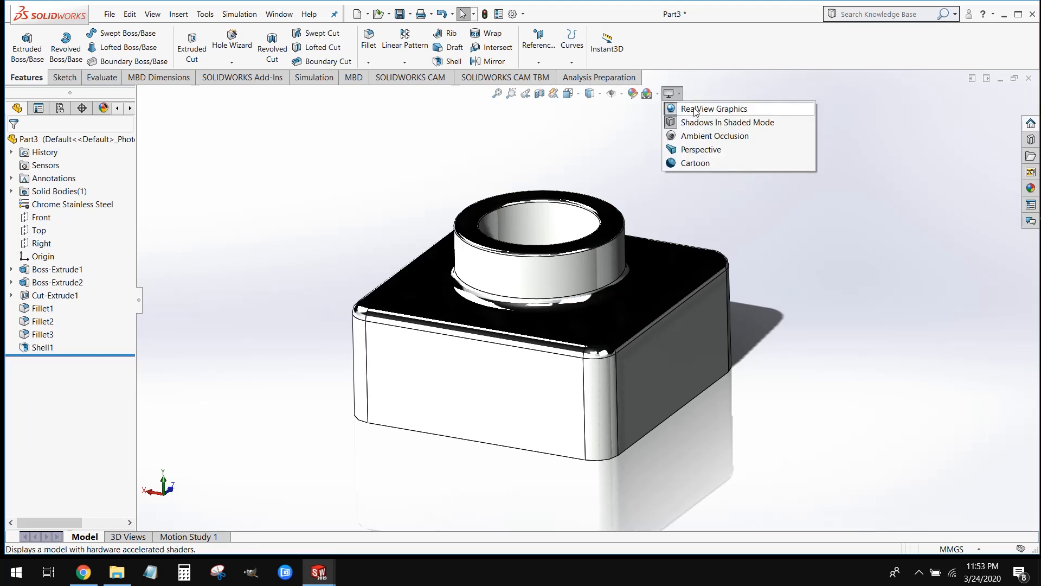
{"action": "left_click", "coordinate": [695, 110]}
{"action": "left_click", "coordinate": [671, 96]}
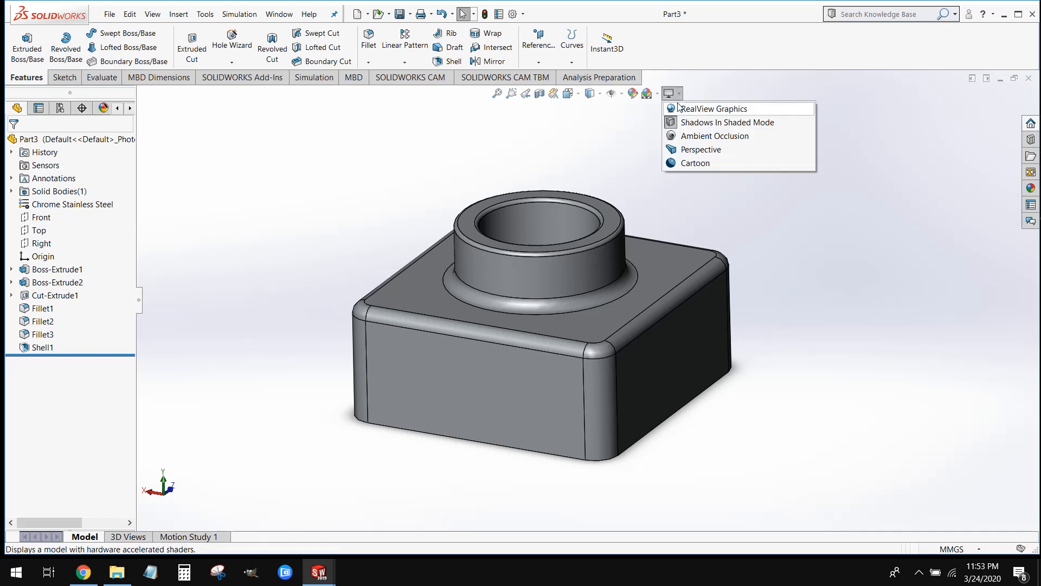
{"action": "left_click", "coordinate": [700, 109]}
{"action": "left_click", "coordinate": [672, 95]}
{"action": "left_click", "coordinate": [694, 109]}
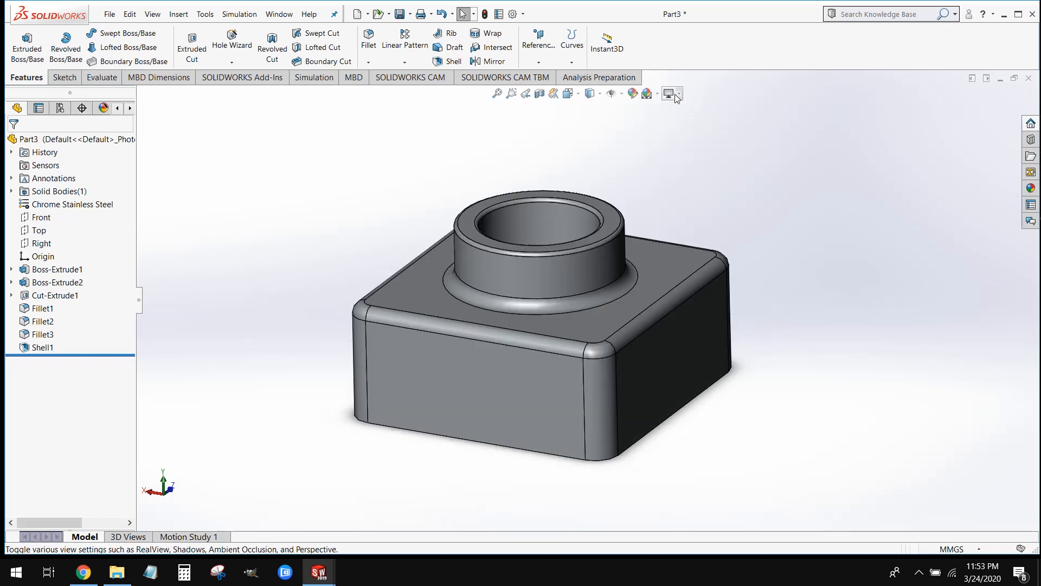
{"action": "left_click", "coordinate": [670, 94]}
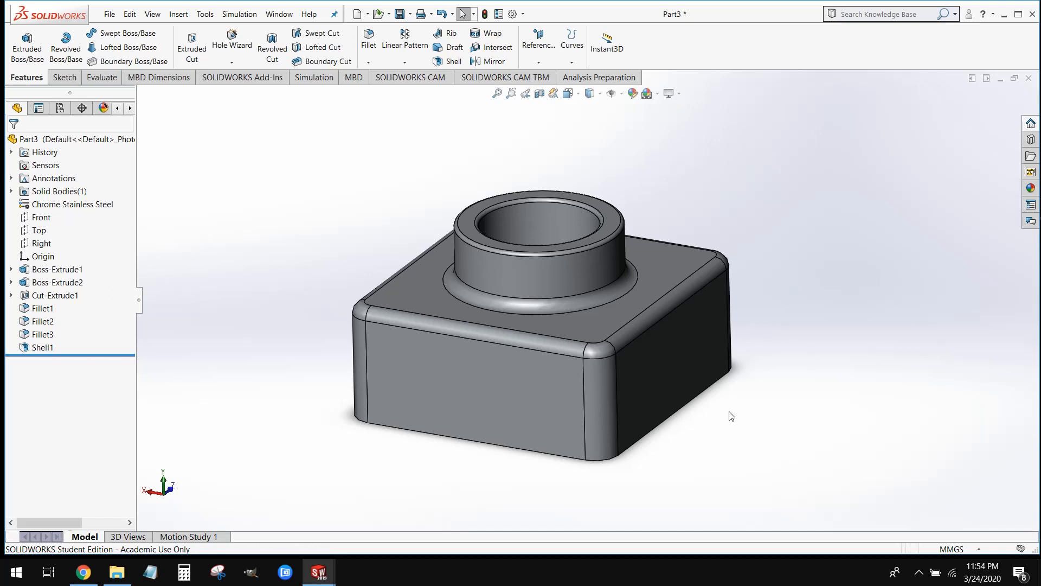
{"action": "middle_click_drag", "start_coordinate": [806, 426], "coordinate": [869, 384]}
{"action": "middle_click_drag", "start_coordinate": [797, 454], "coordinate": [764, 381]}
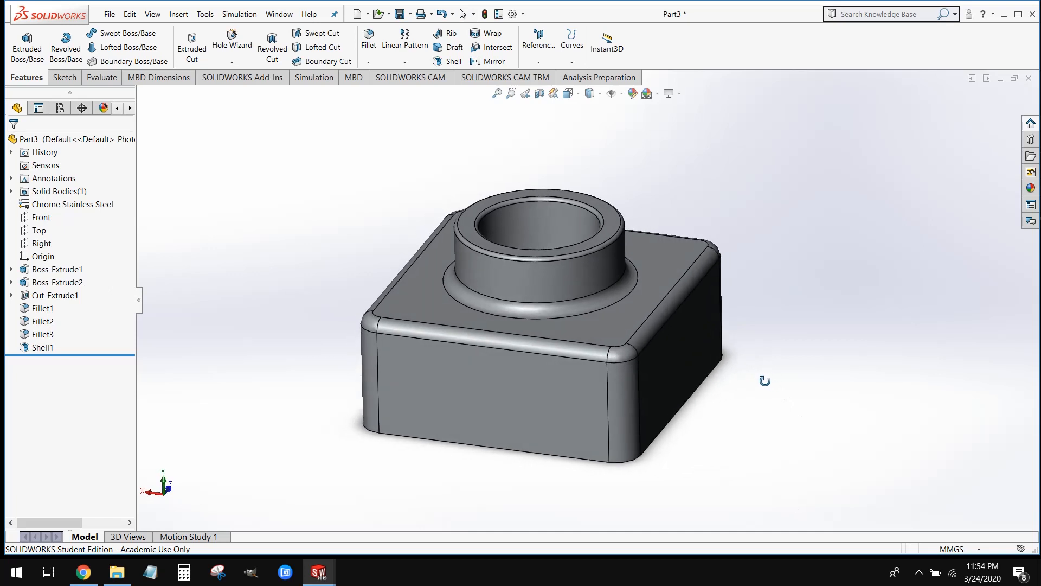
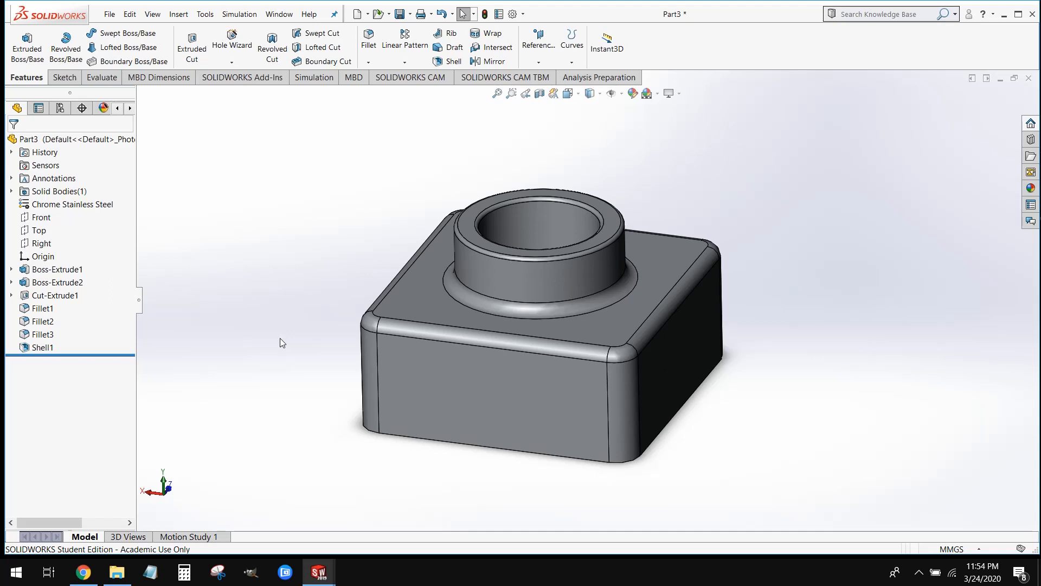
Calculate the steel part's mass properties, review its mass, volume and surface area, and close the results
{"action": "left_click", "coordinate": [102, 78]}
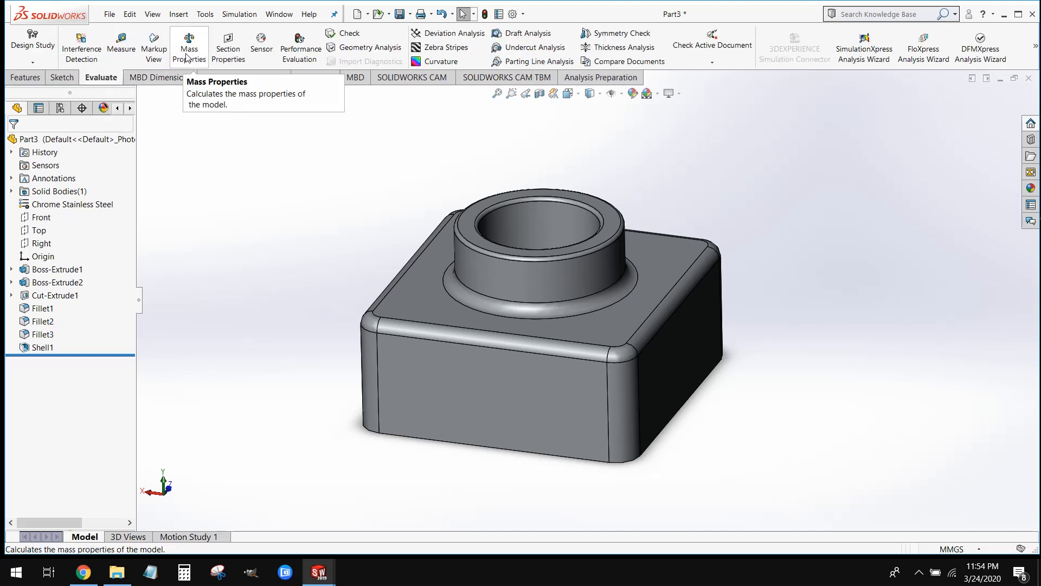
{"action": "left_click", "coordinate": [187, 57]}
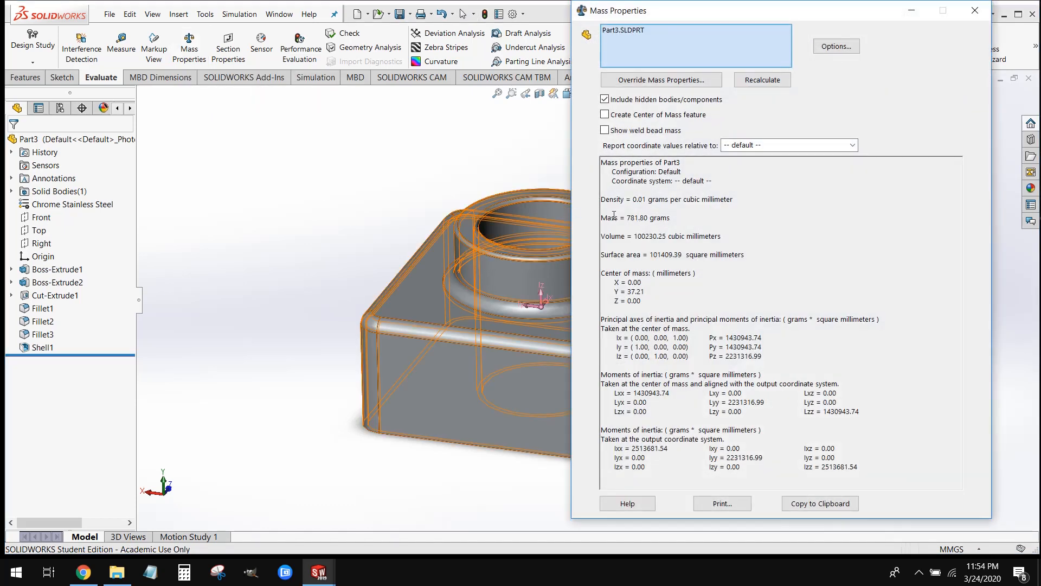
{"action": "left_click_drag", "start_coordinate": [611, 217], "coordinate": [661, 257]}
{"action": "left_click", "coordinate": [661, 256]}
{"action": "left_click", "coordinate": [974, 10]}
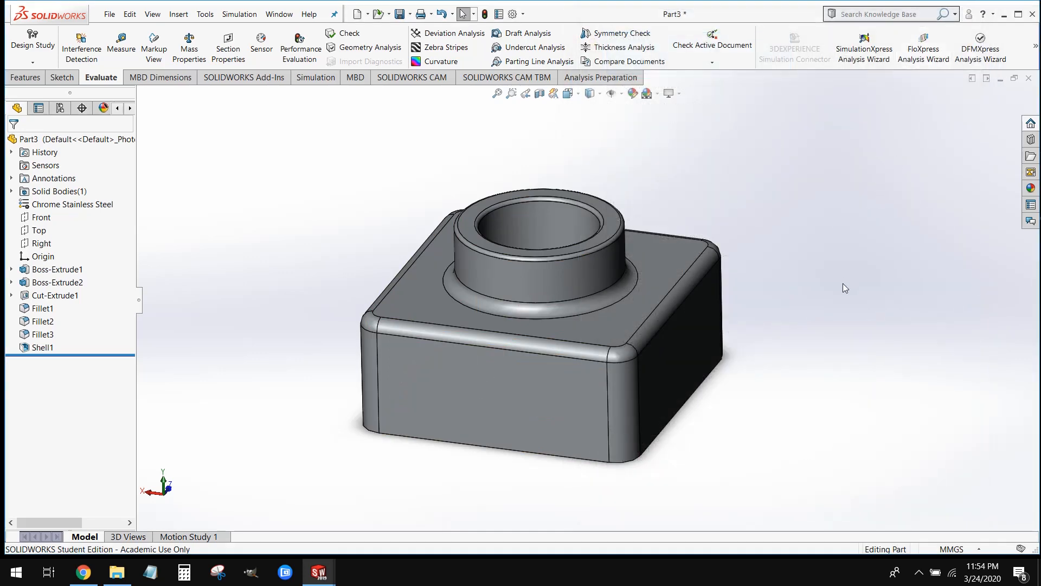